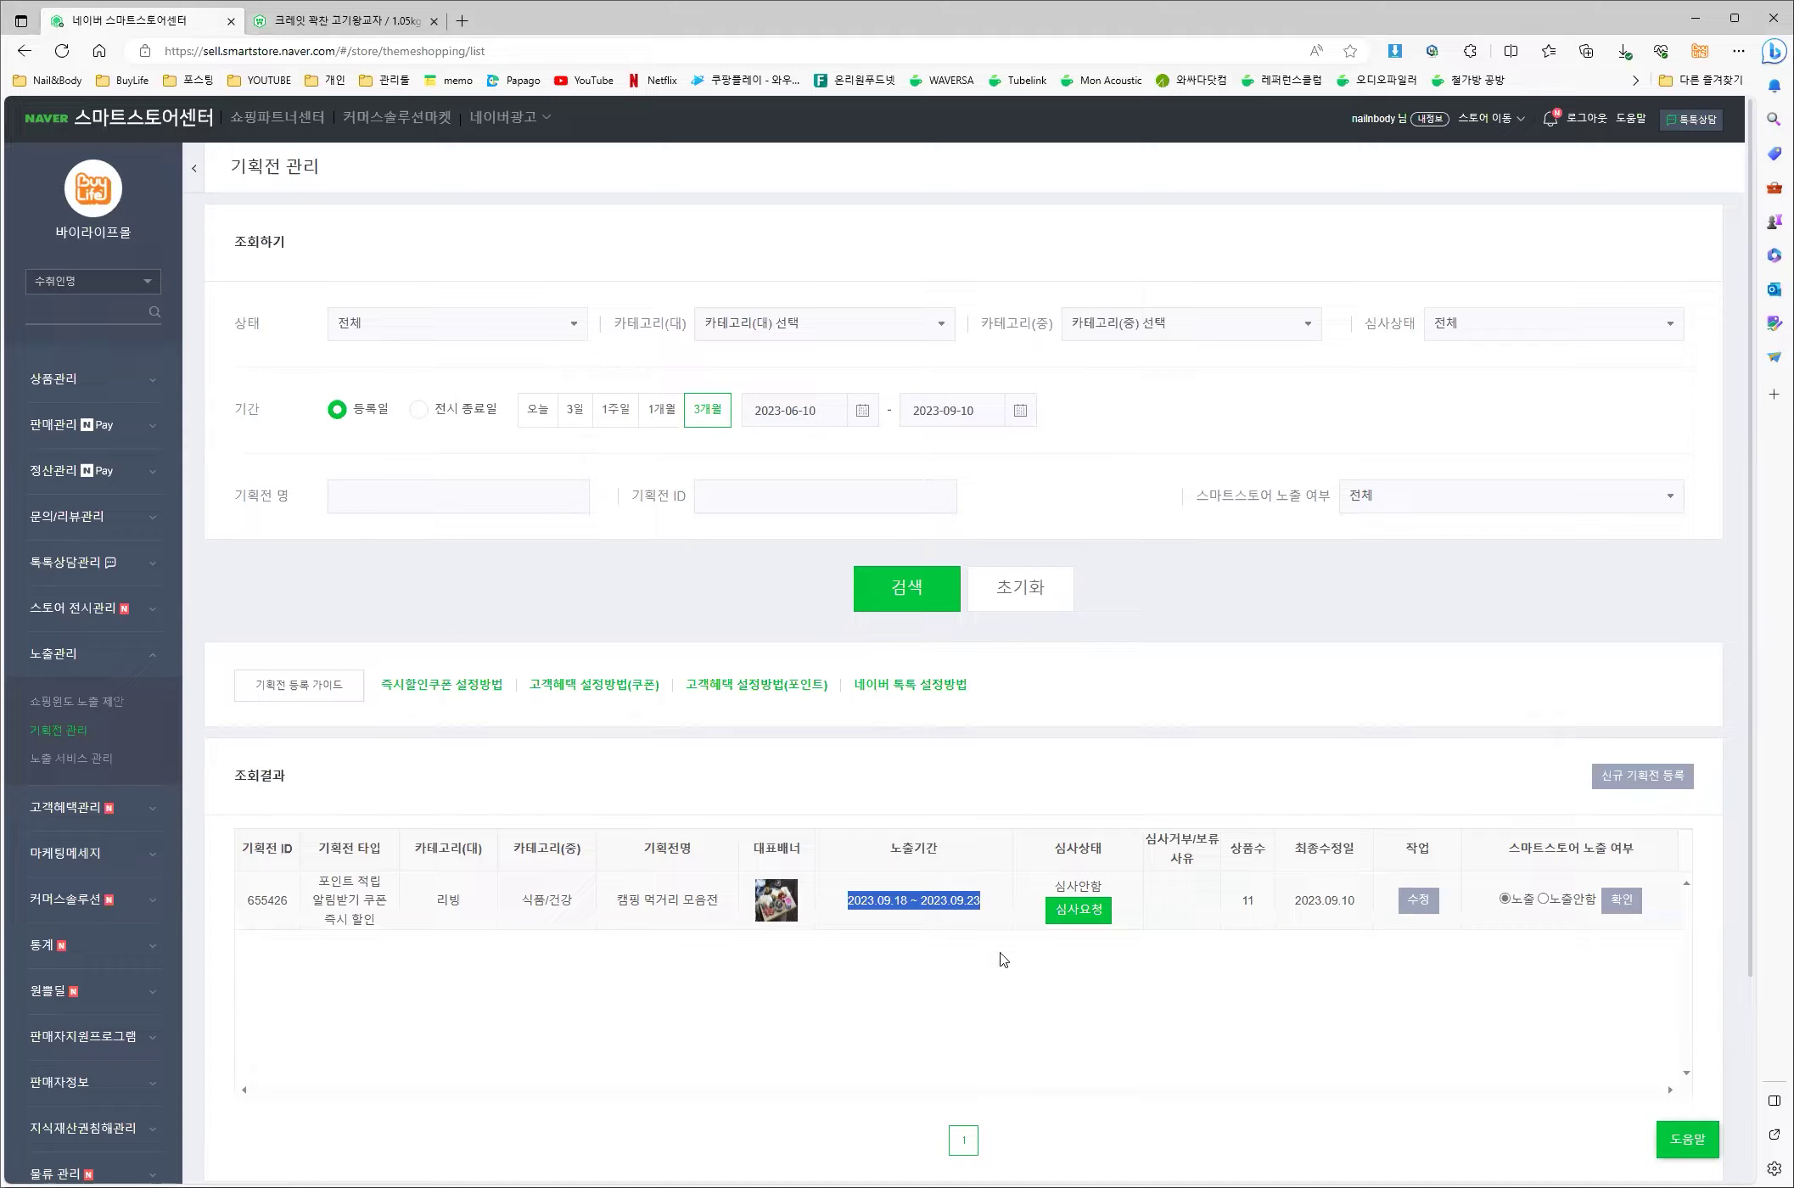
- Start registering a new promotion and enable the types 즉시할인, 알림받기 쿠폰 and 포인트 적립
left_click(1646, 778)
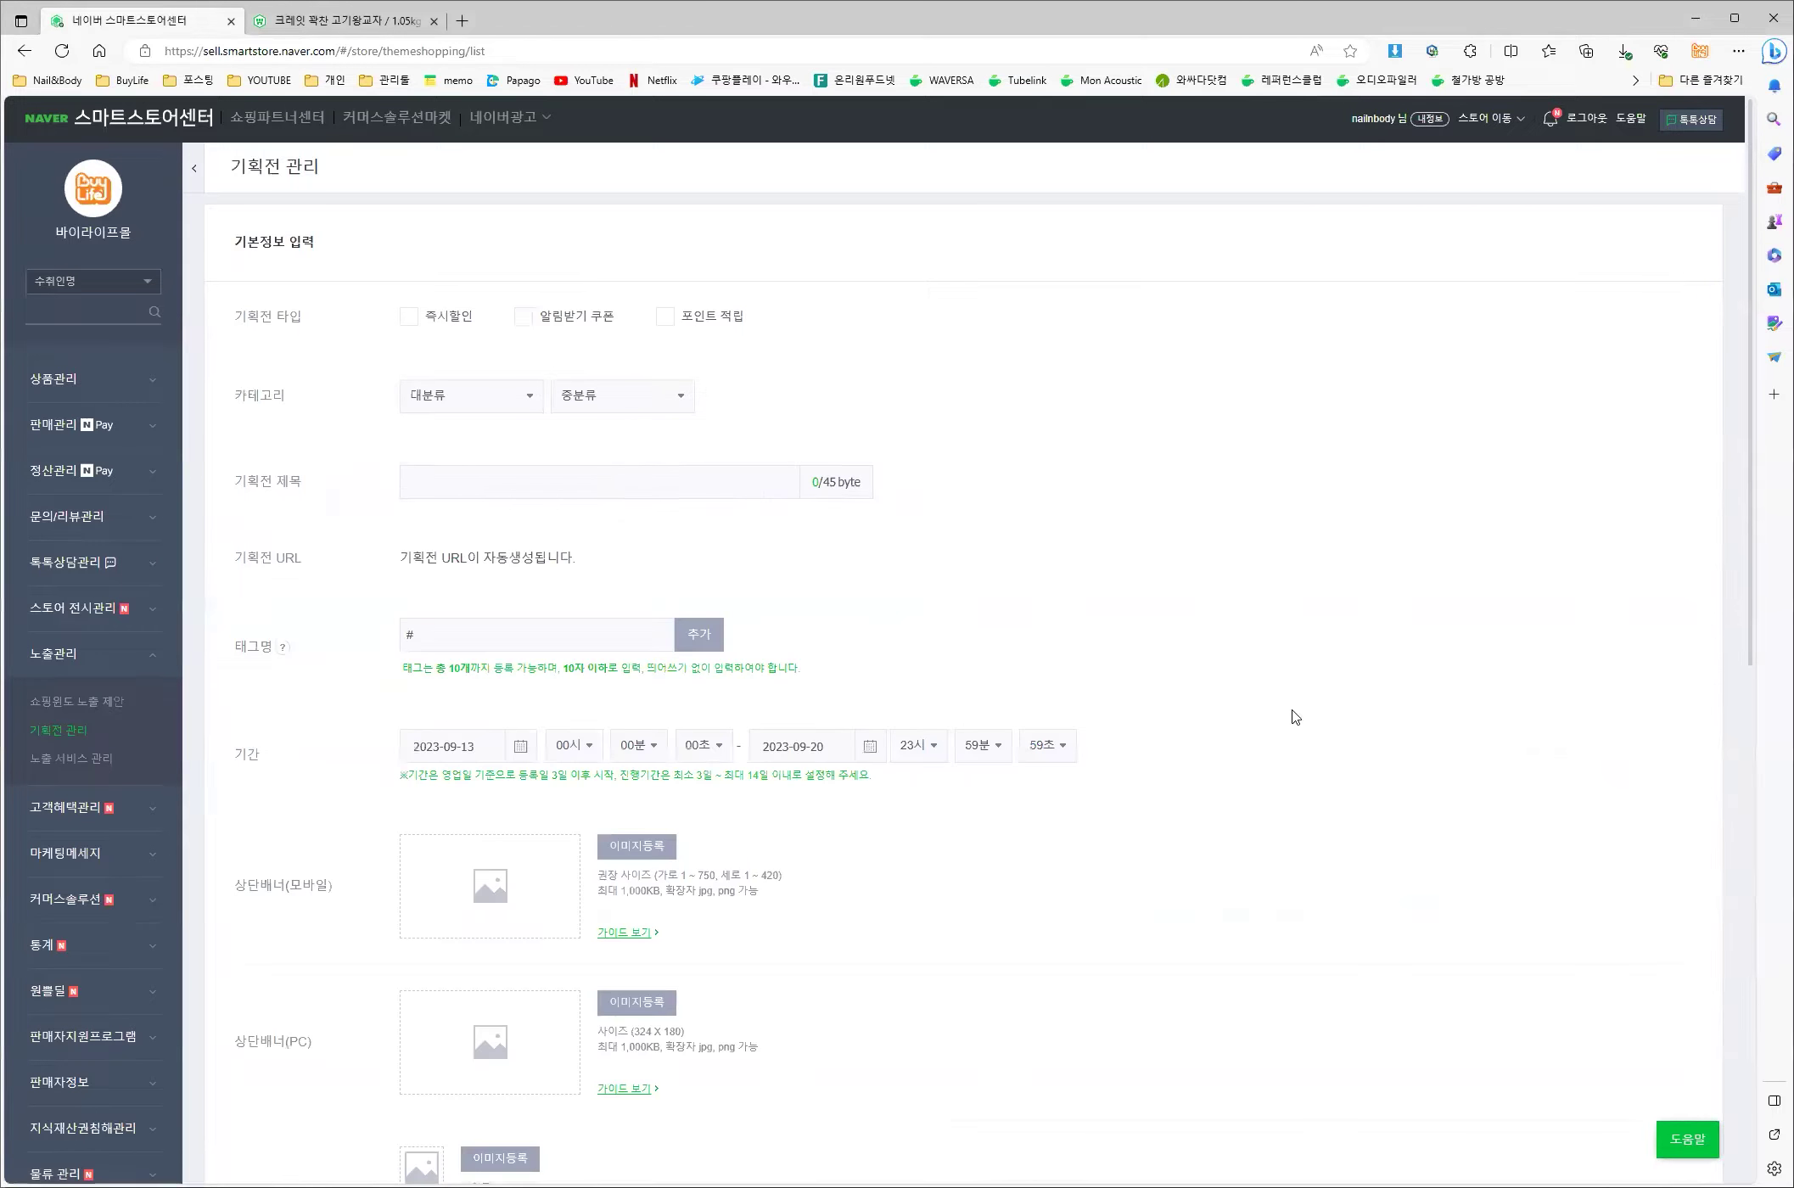
left_click(413, 319)
left_click(526, 319)
left_click(667, 319)
- Set the promotion's main category to 리빙 and its subcategory to 식품/건강
left_click(481, 410)
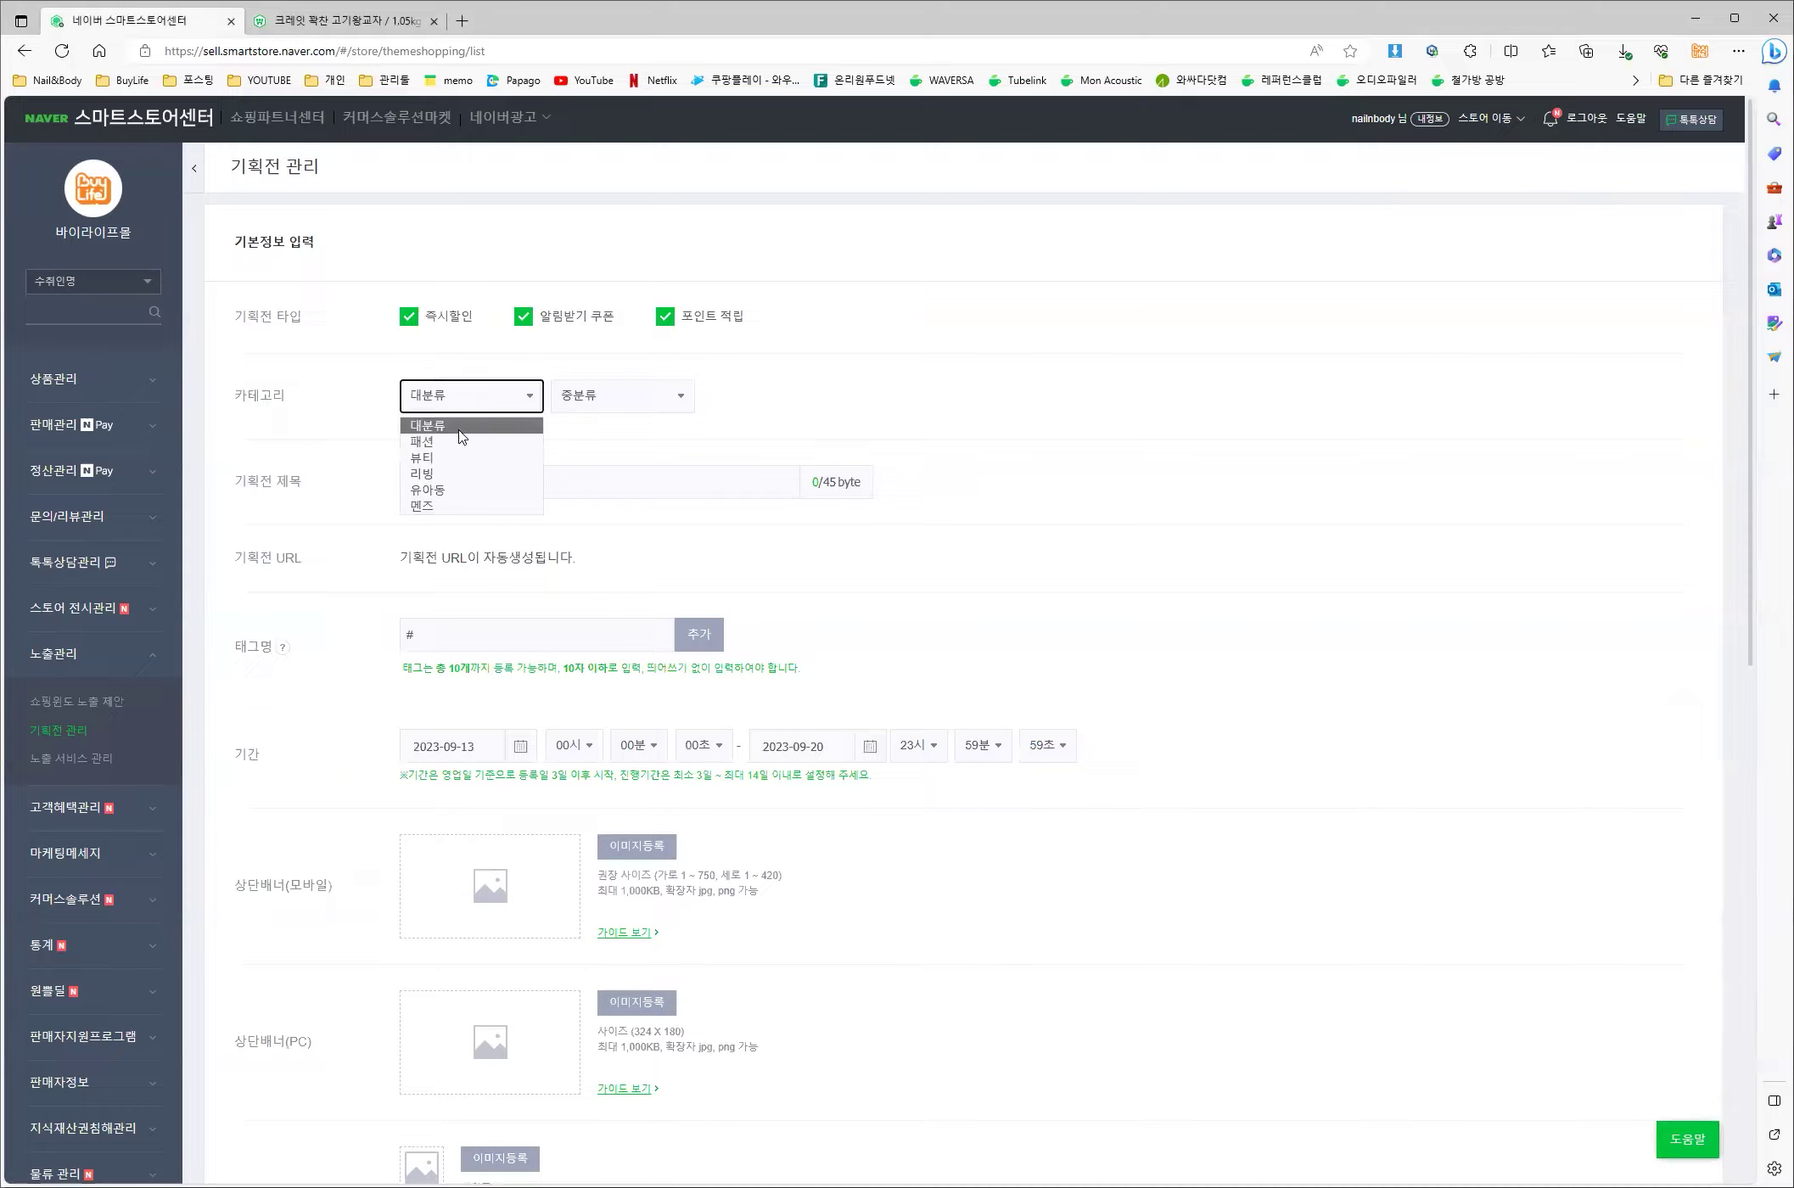
left_click(454, 473)
left_click(646, 397)
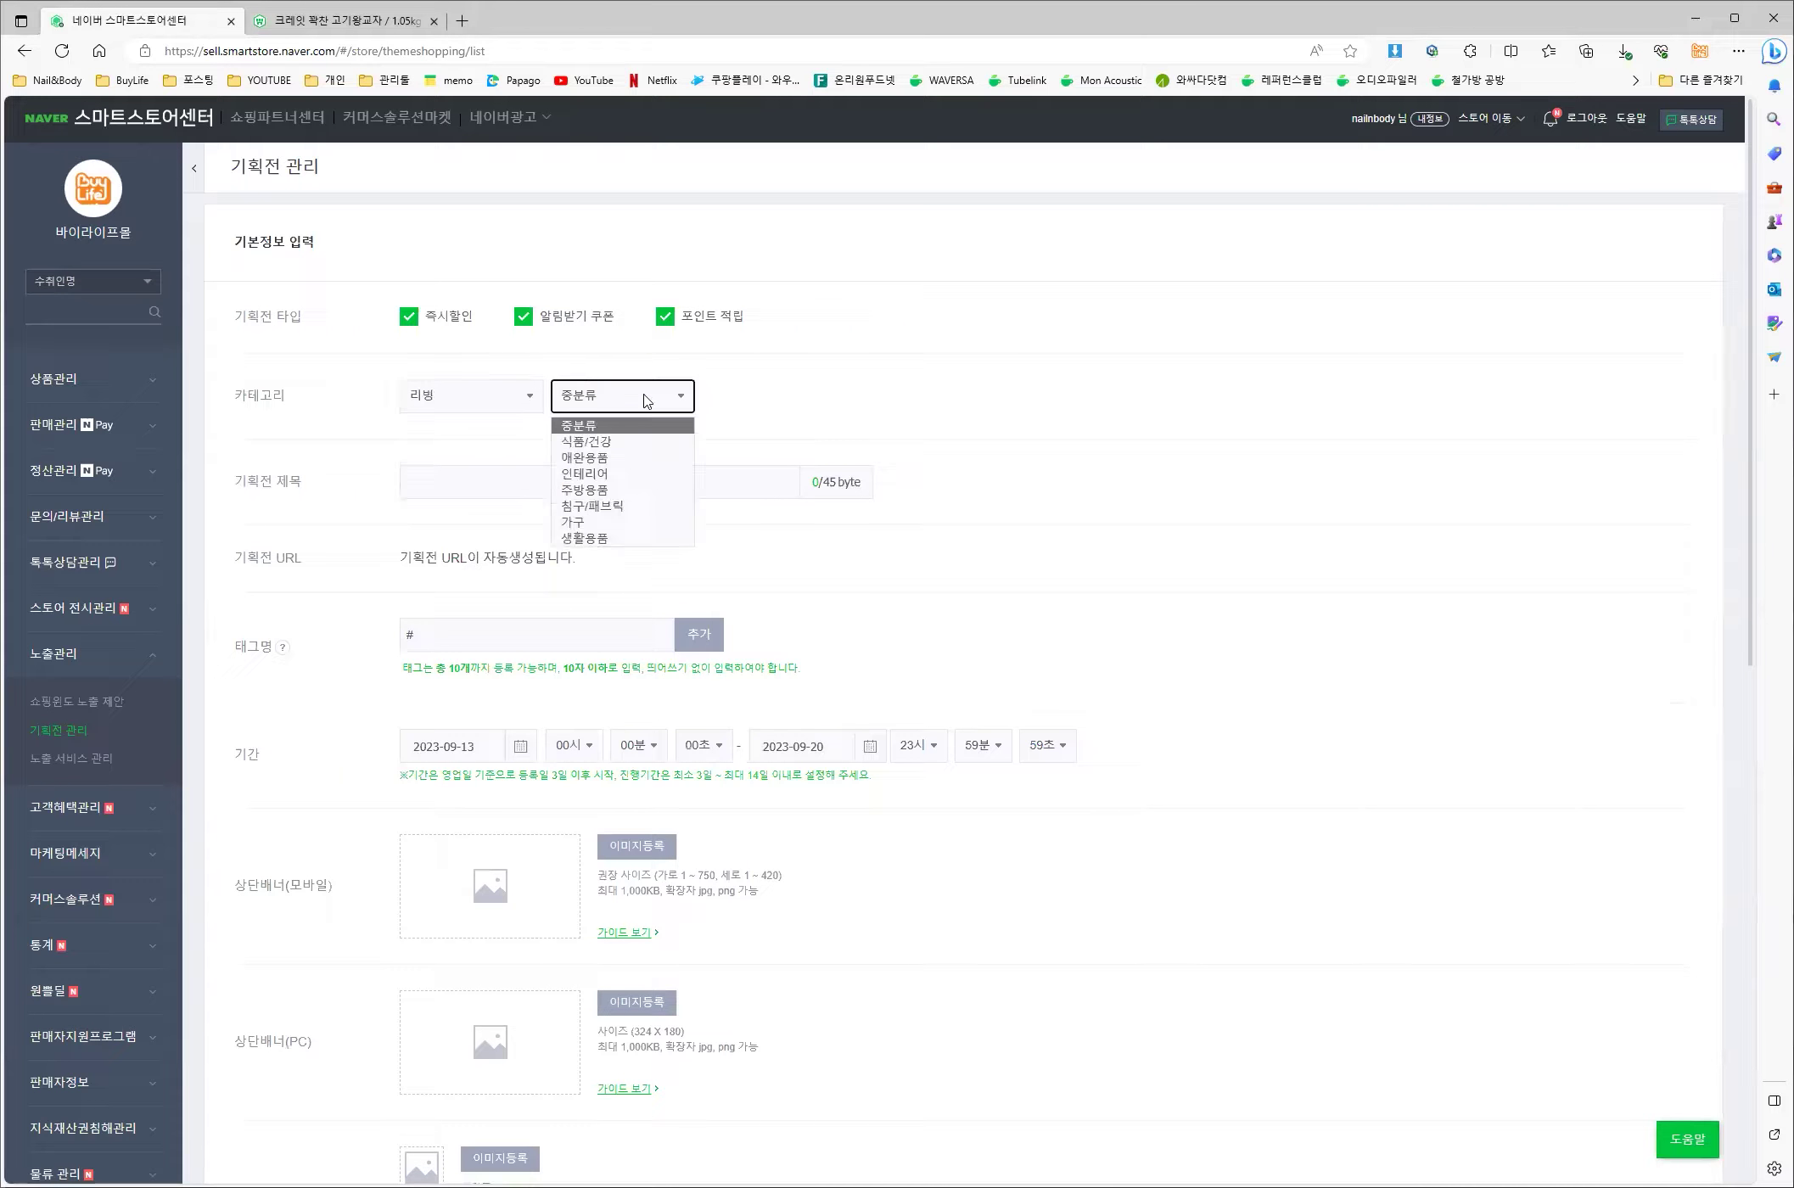
left_click(629, 442)
- Enter 만두 모음전 as the promotion title
left_click(637, 481)
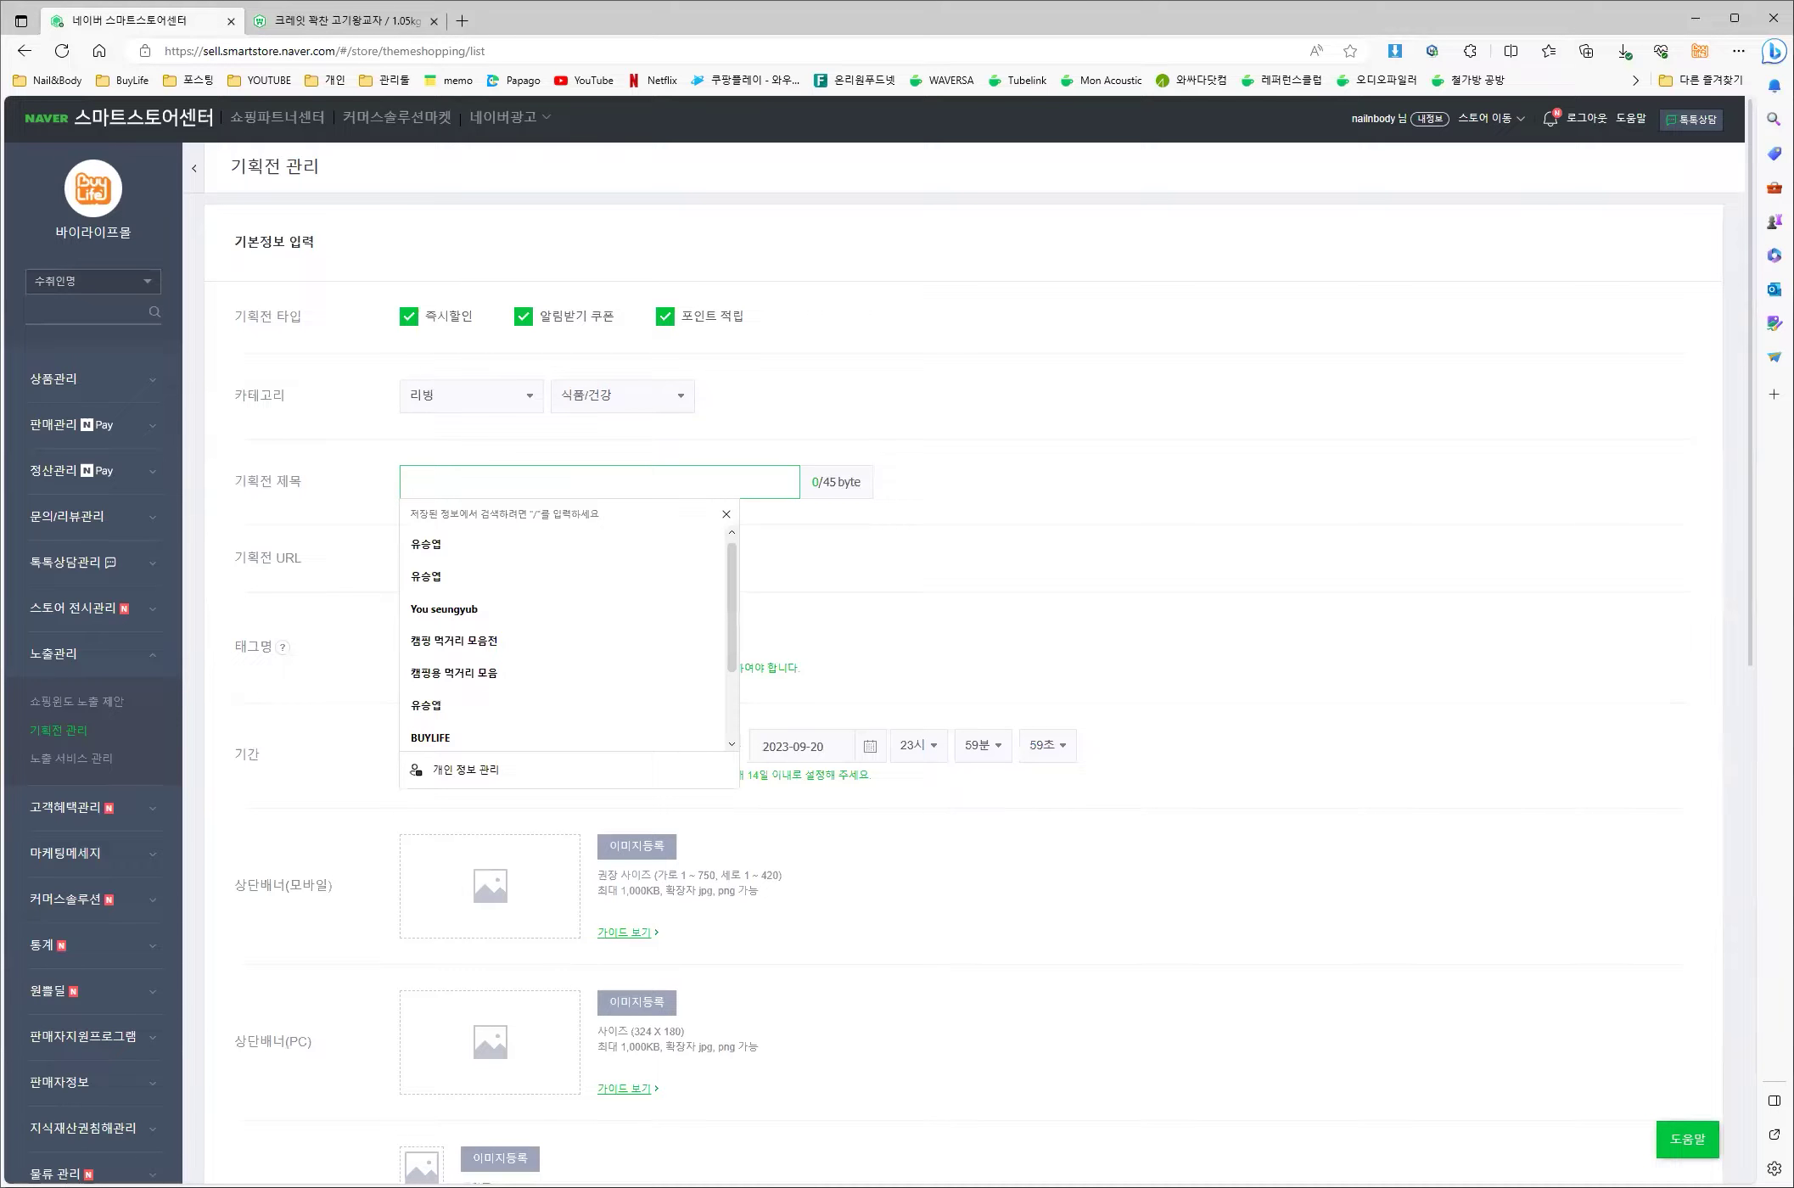
type("만두 ")
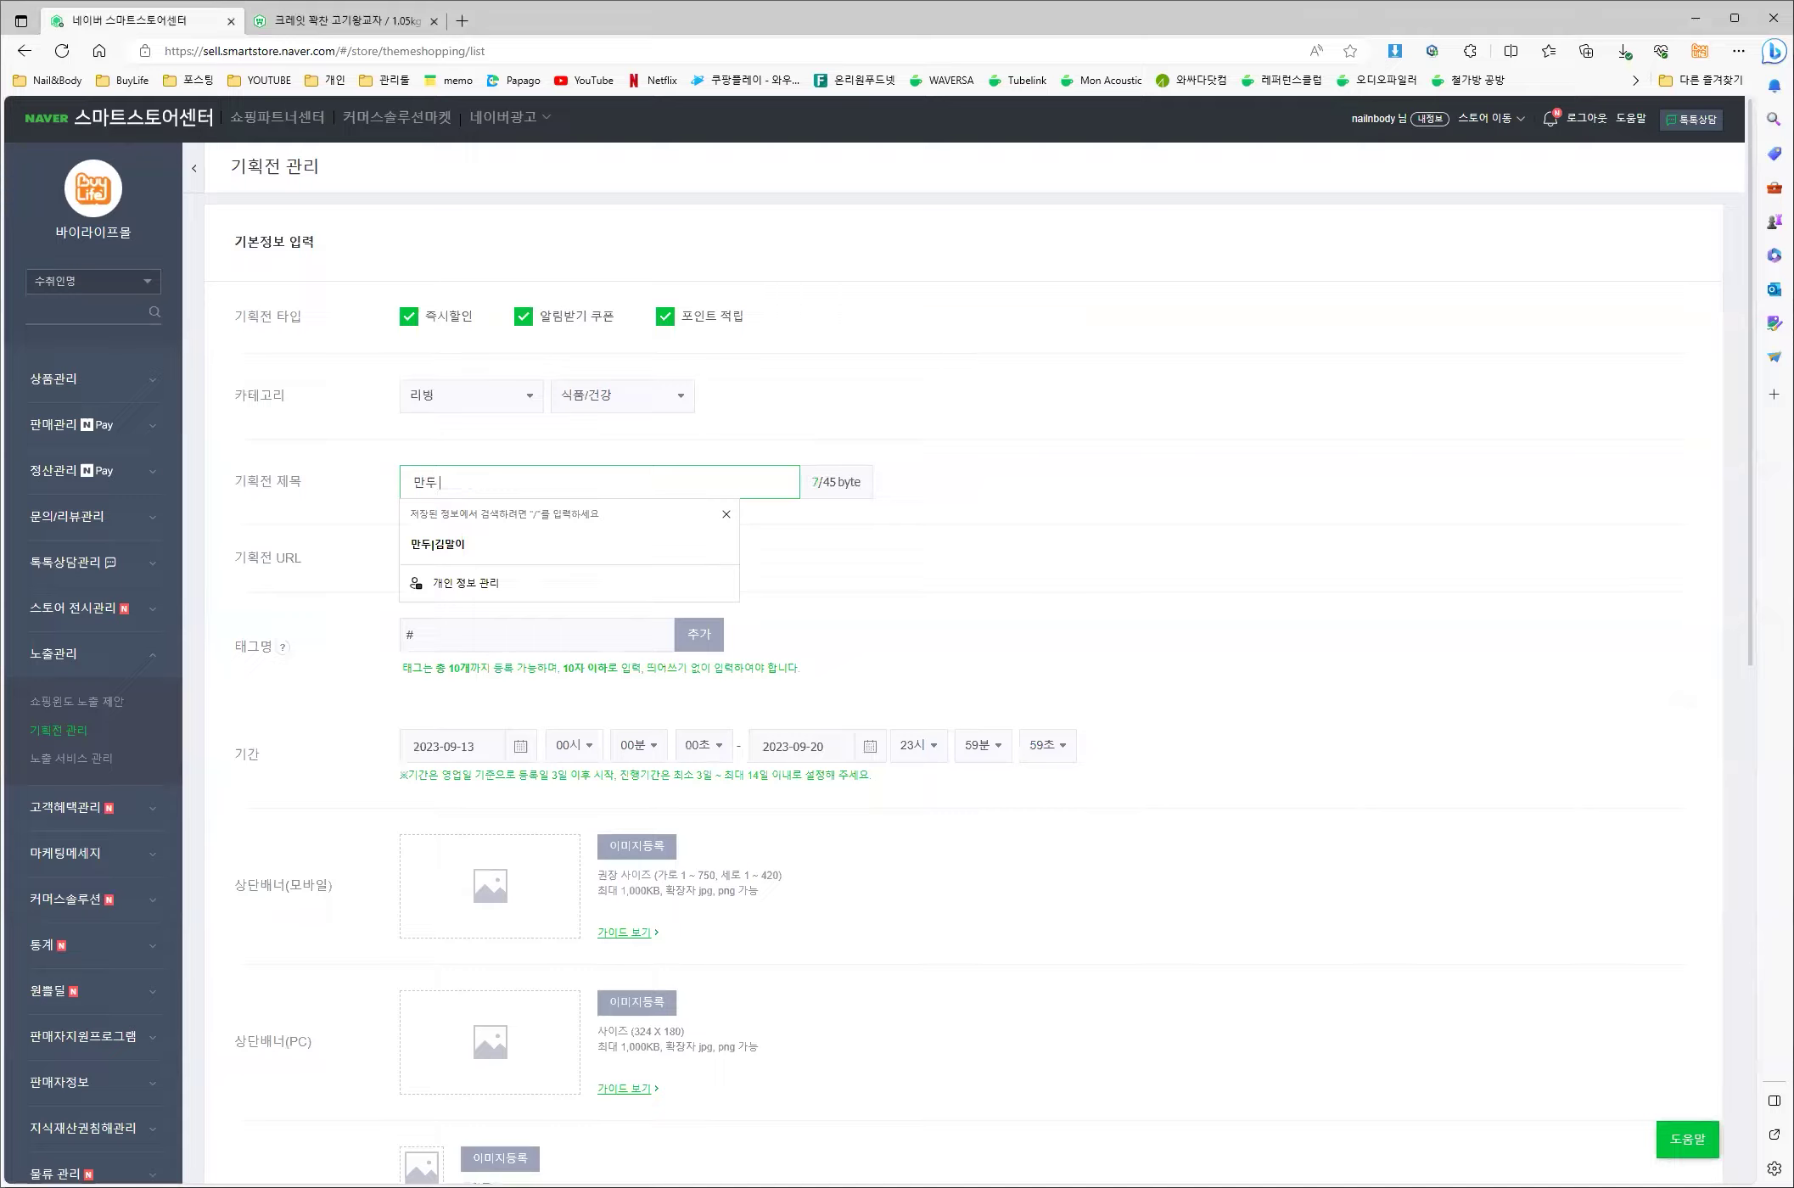
type("모음제")
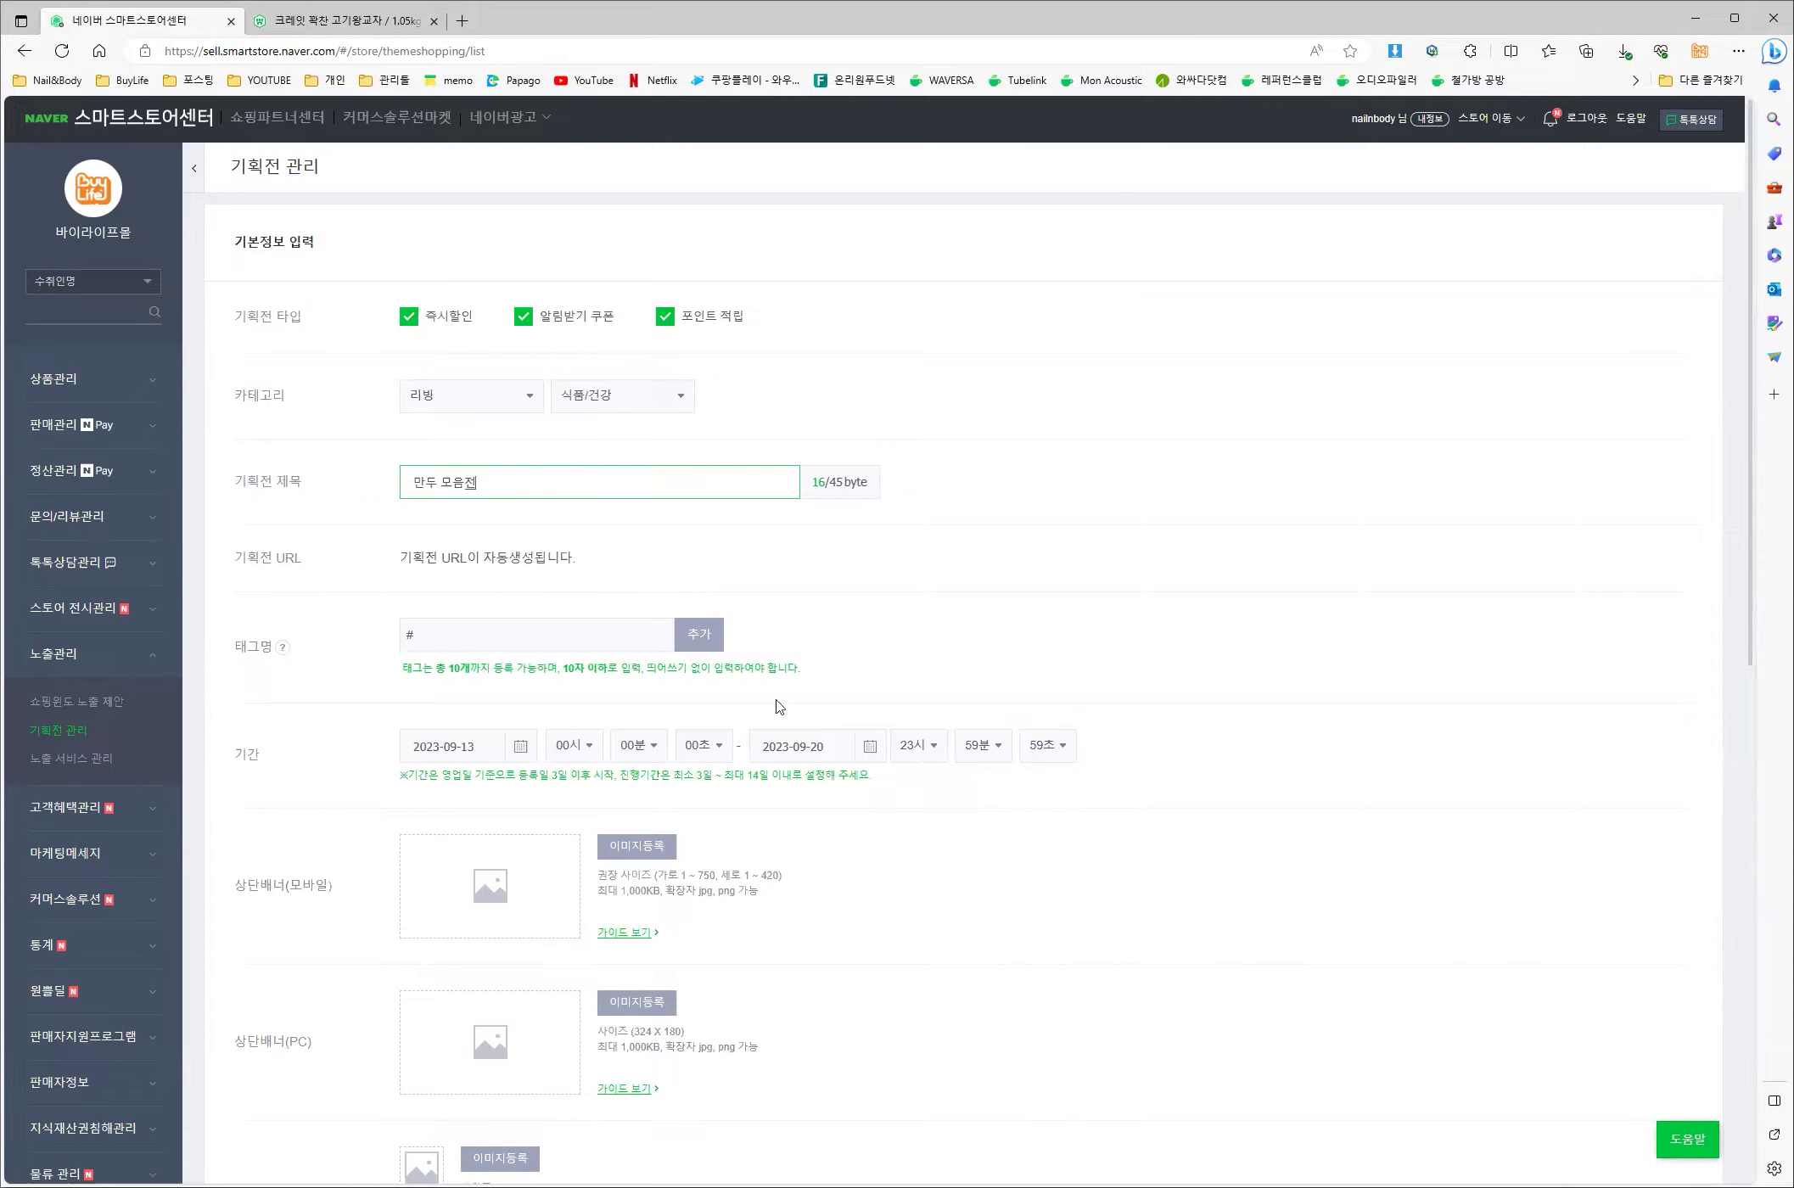
left_click_drag(416, 557, 637, 571)
left_click(643, 564)
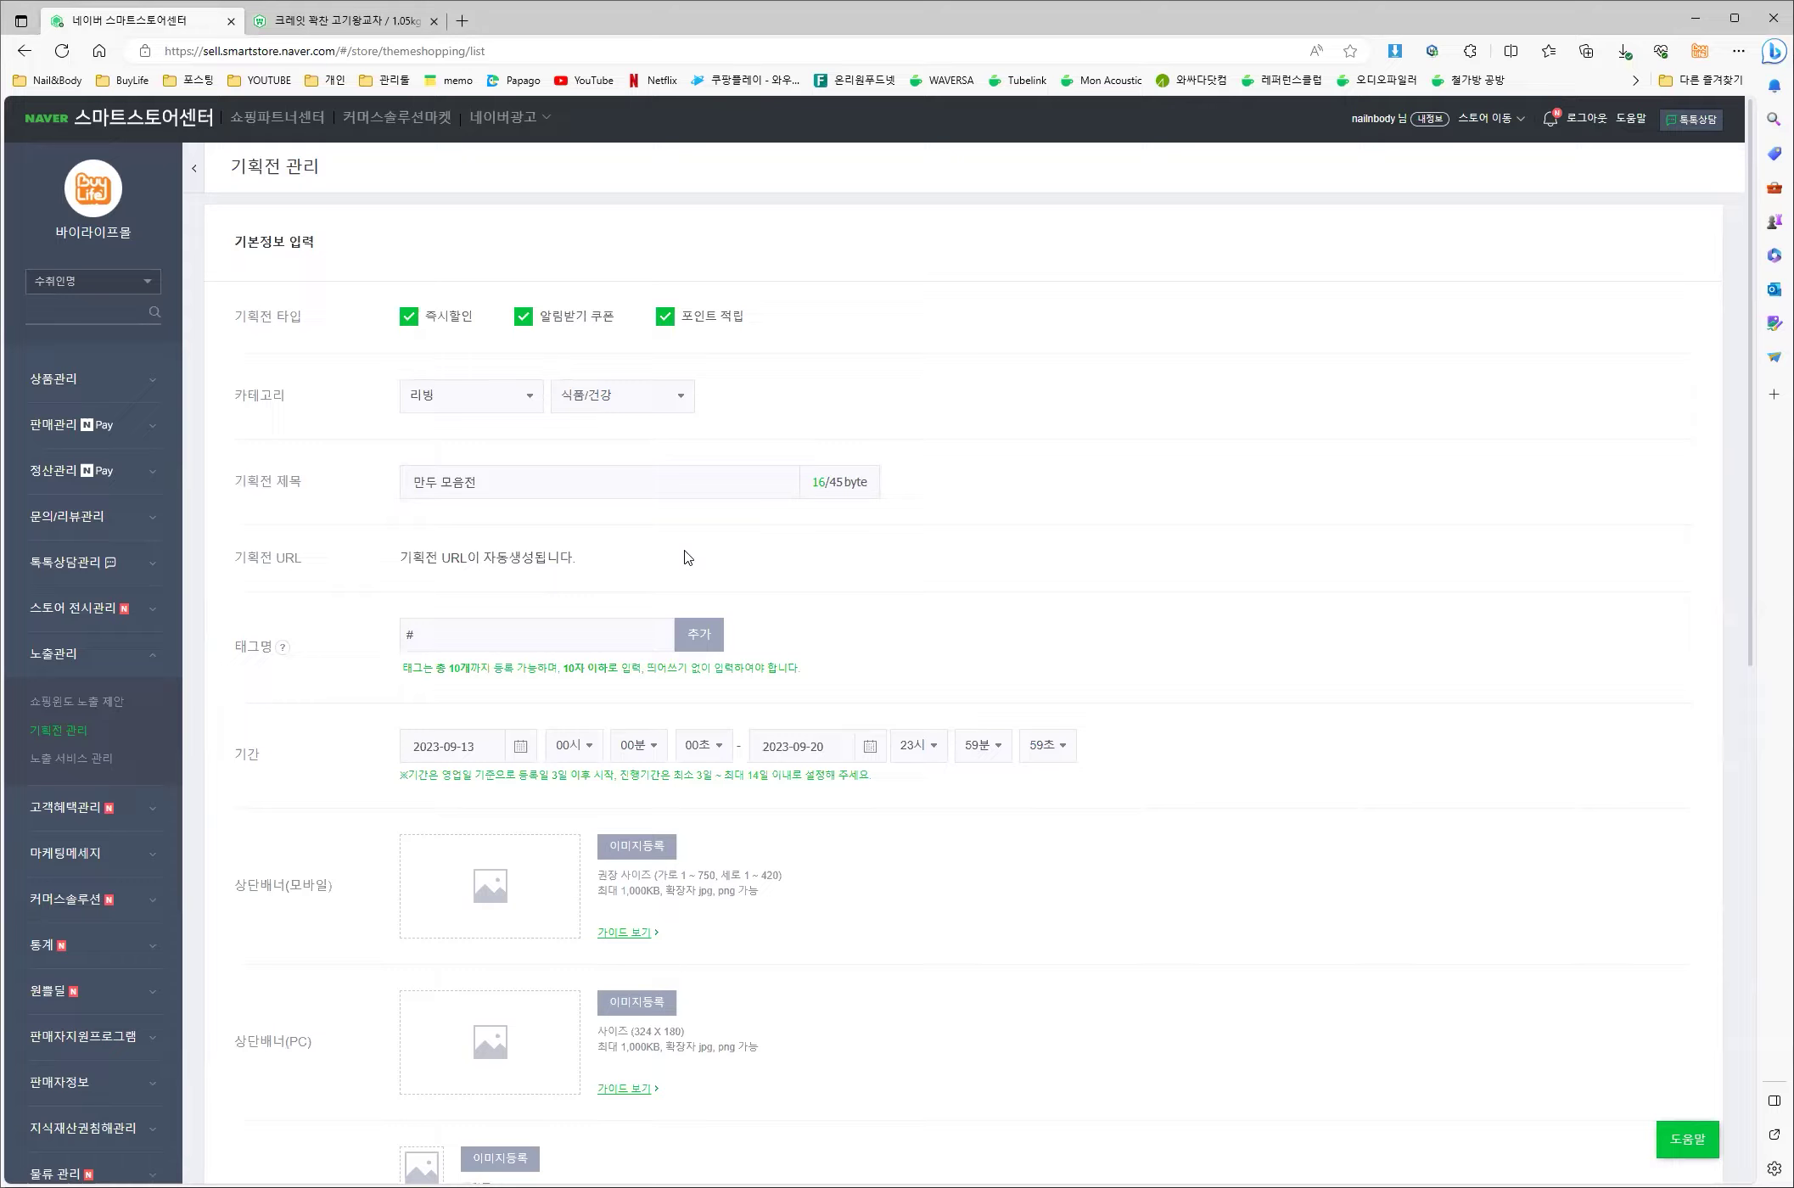
- Add the promotion tags 캠핑용, 만두, 간편조리, 맛있는 and 간식
left_click(494, 633)
type("캠핑용")
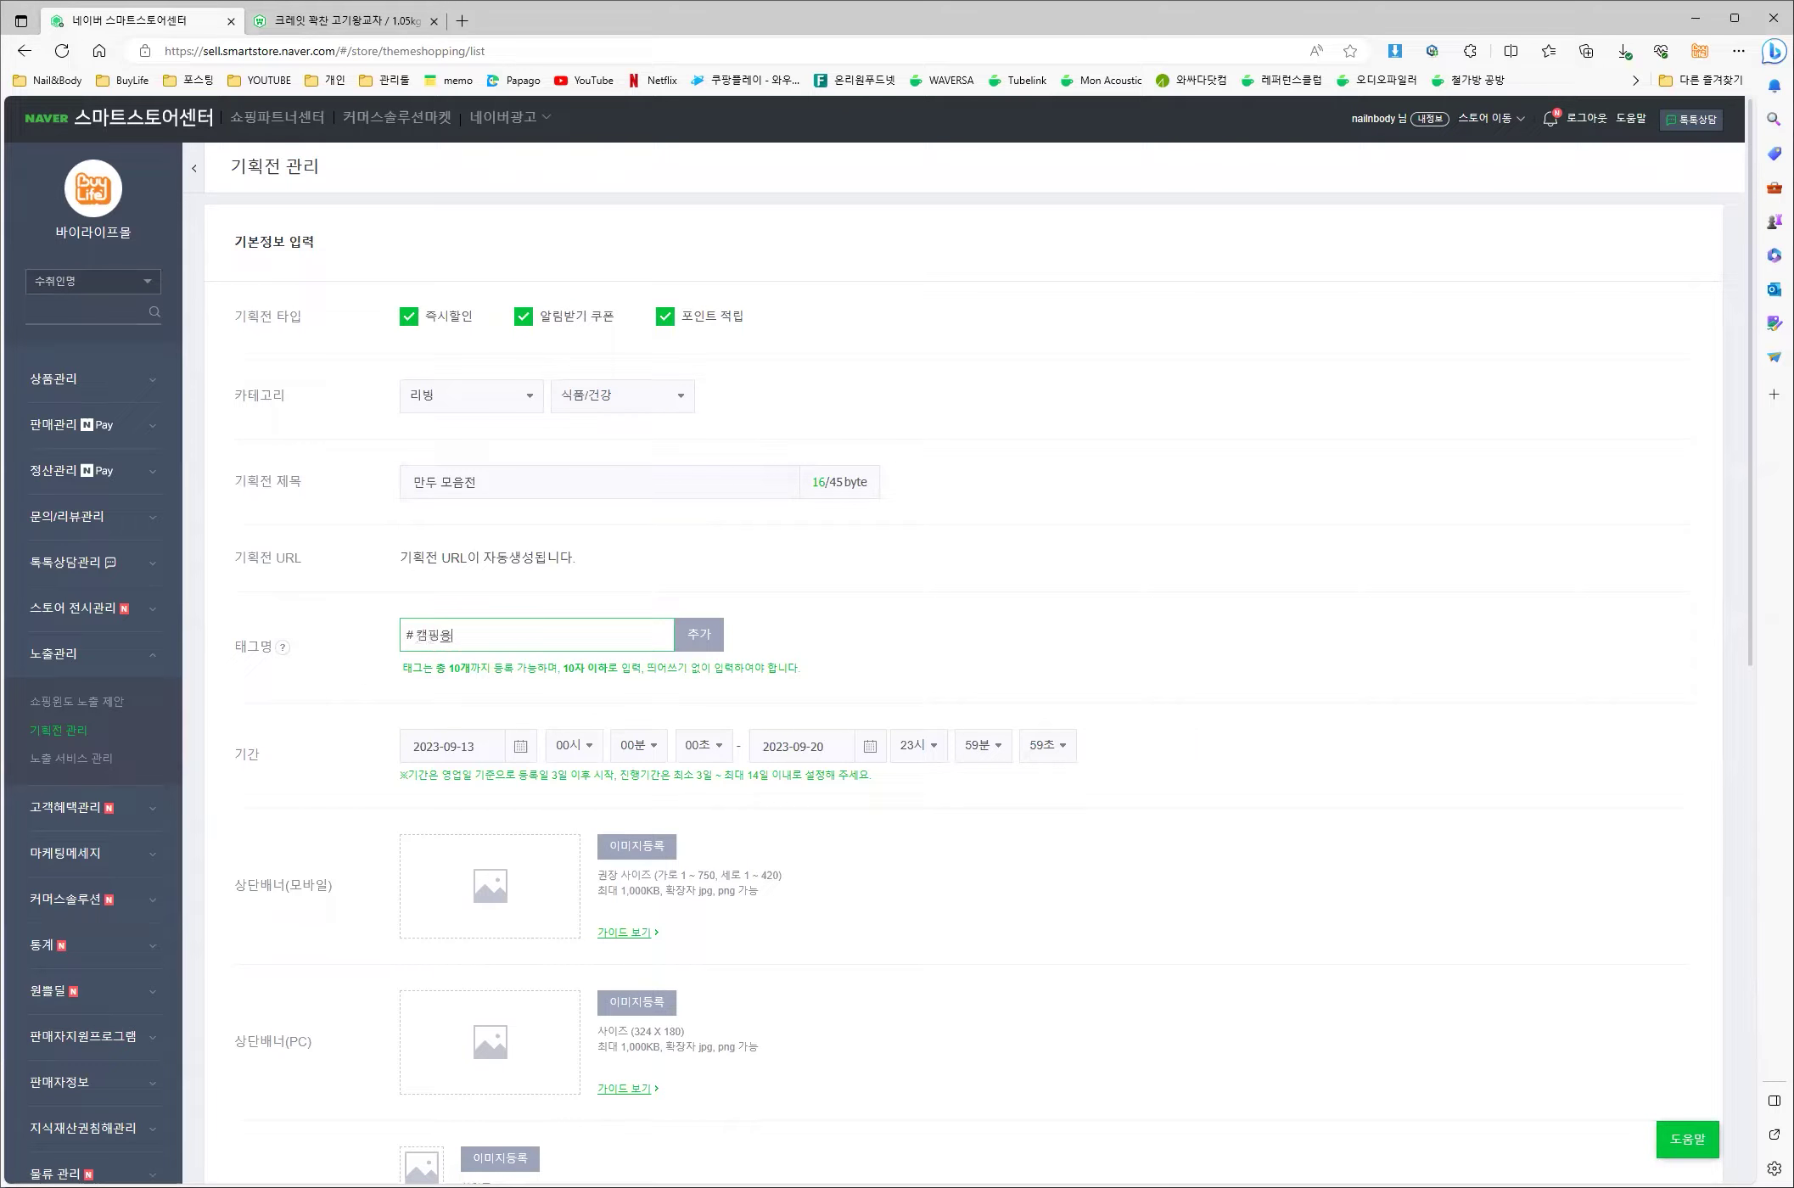
key("Return")
type("만듀")
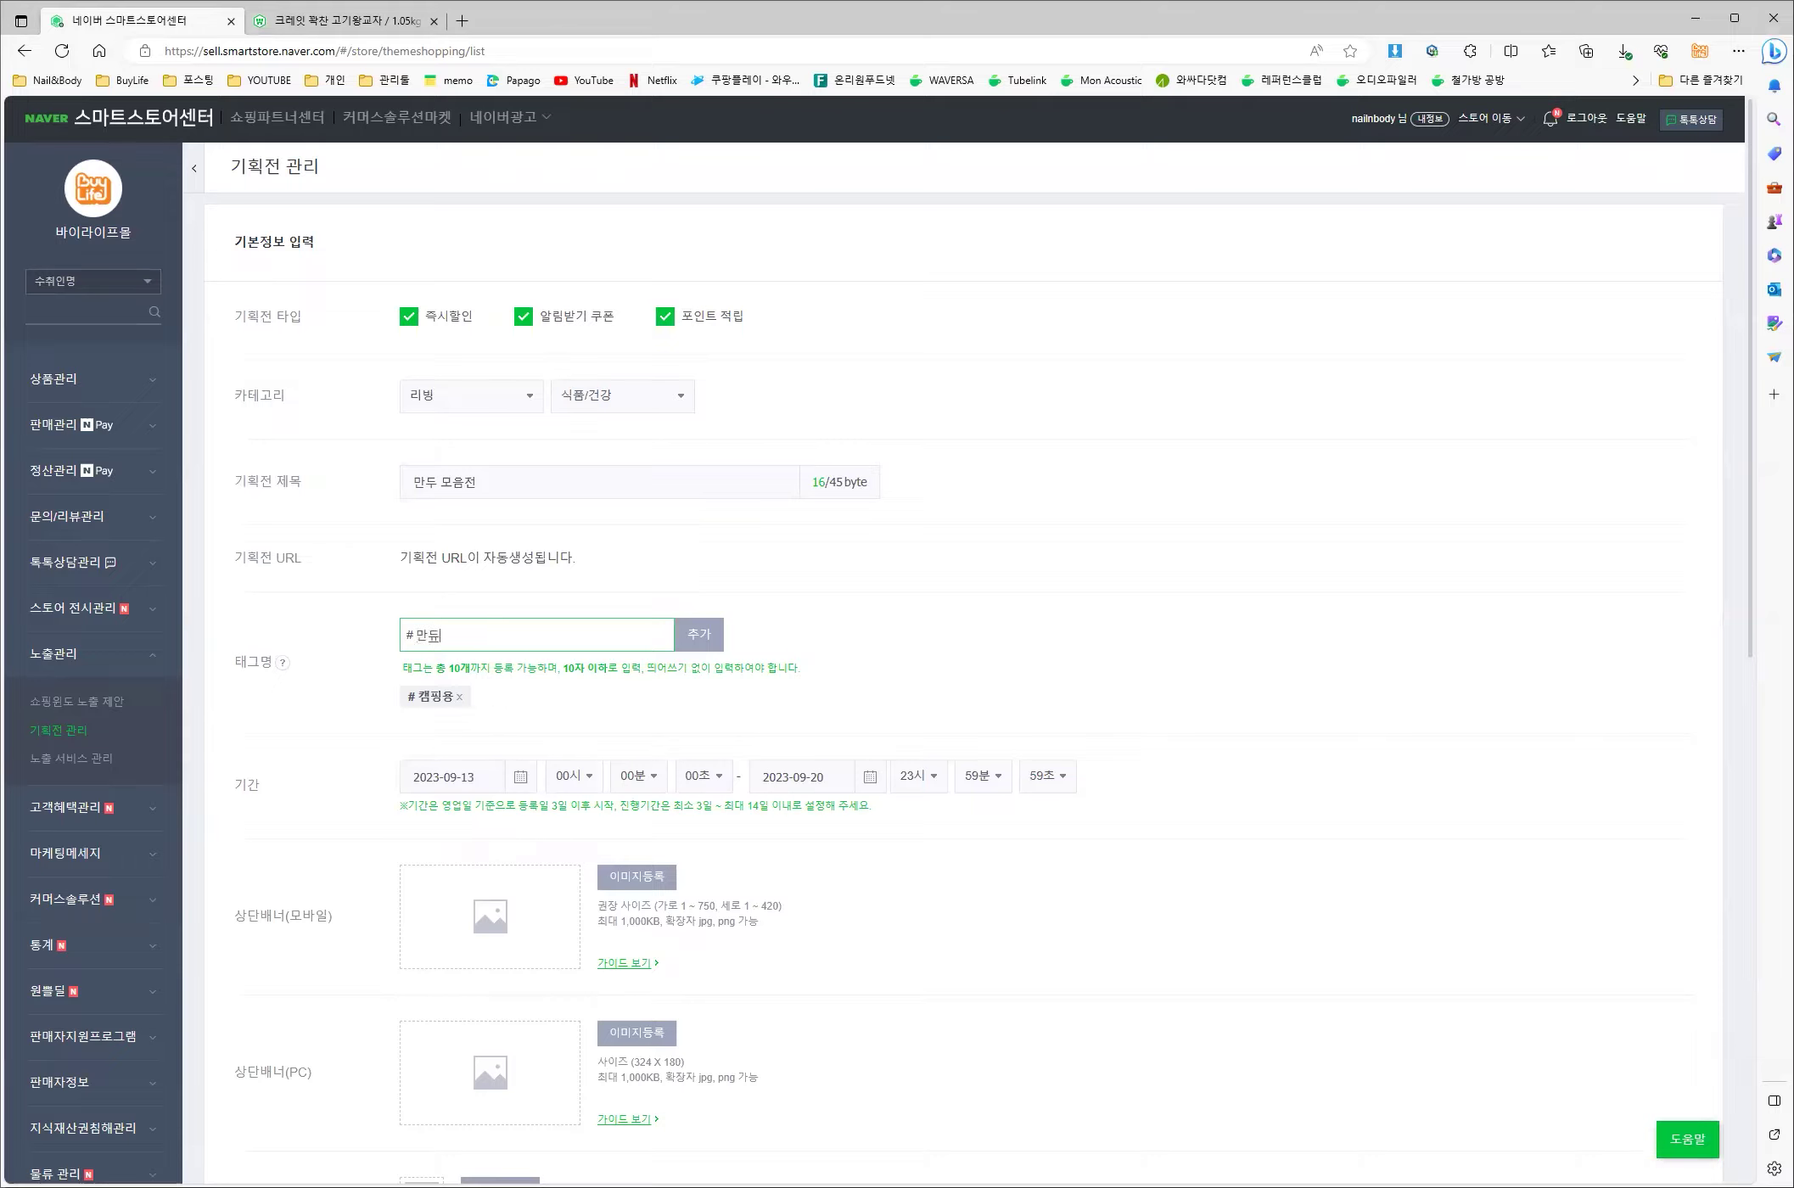
key("BackSpace")
type("두")
key("Return")
type("간편조리")
key("Return")
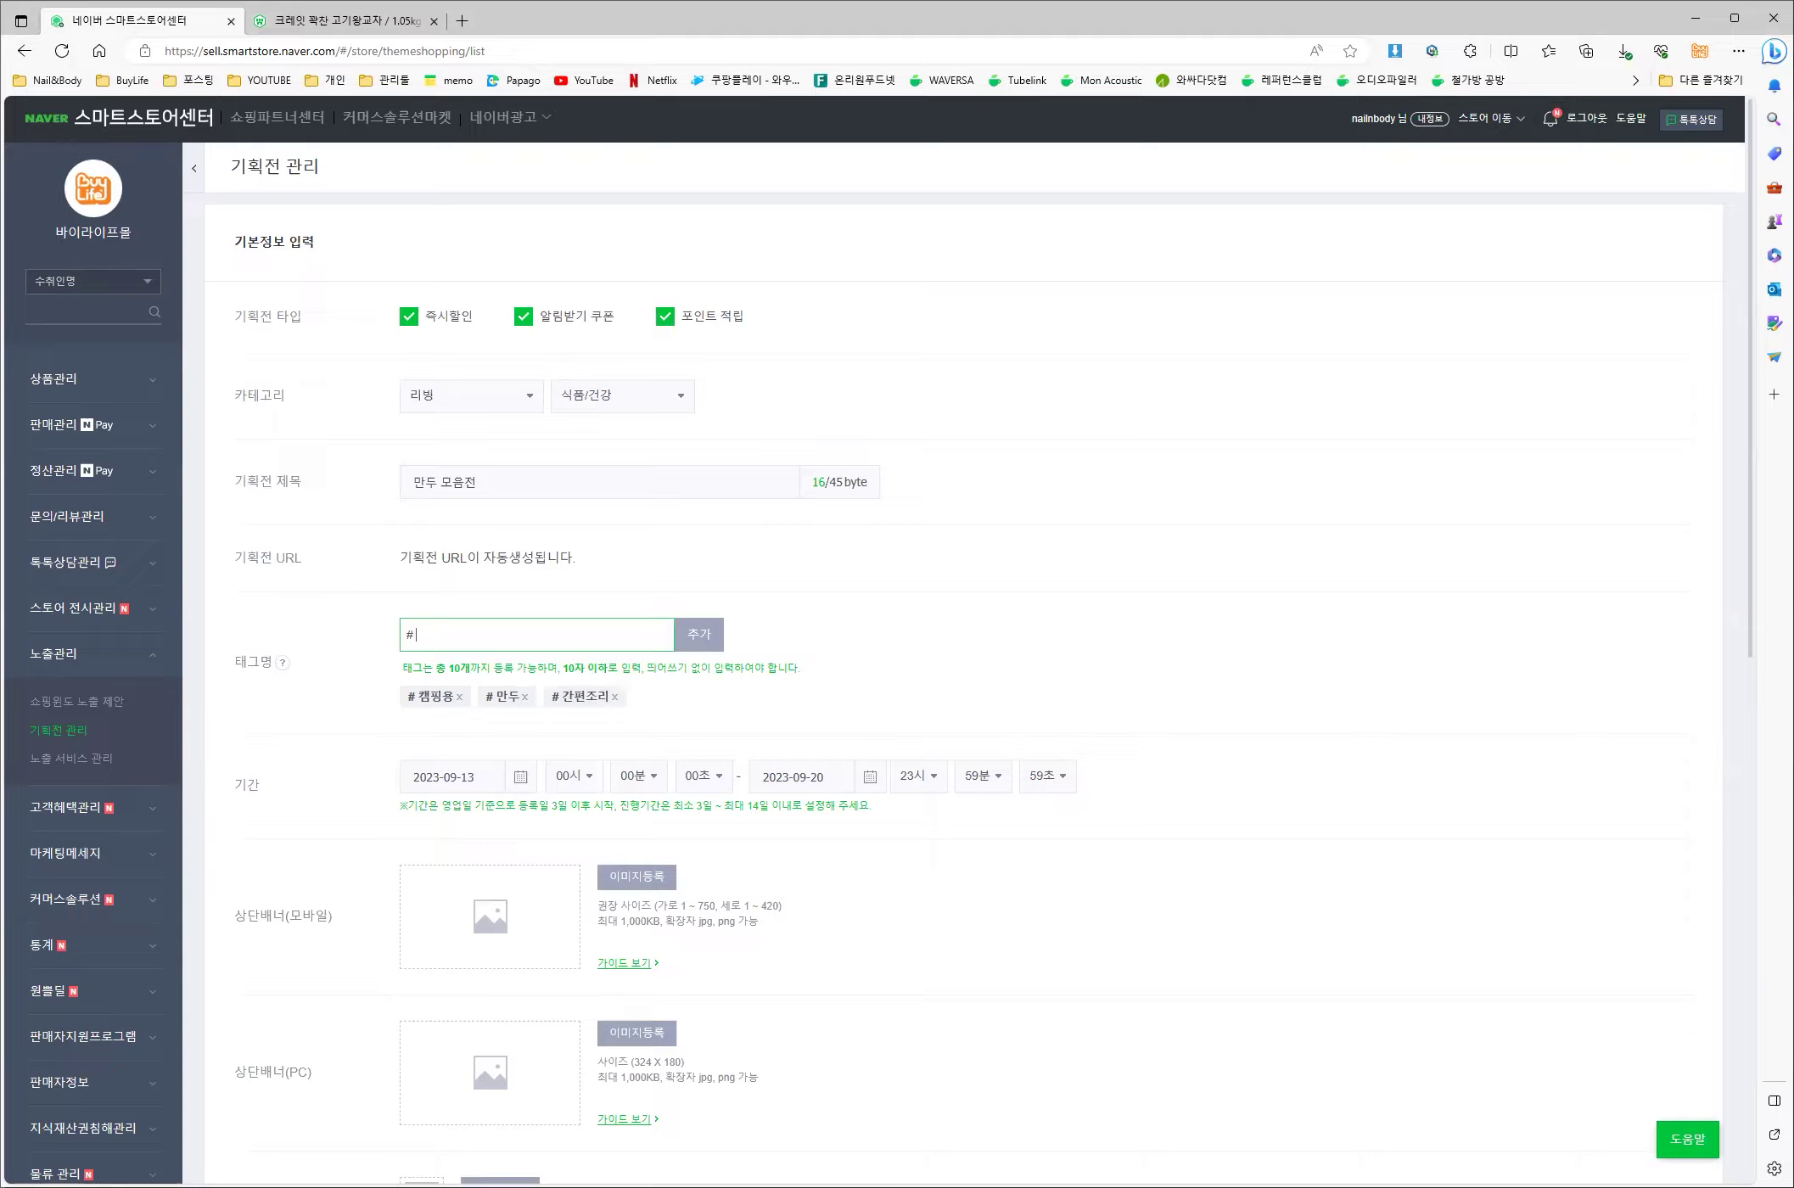
type("맛있는")
key("Return")
type("간식")
key("Return")
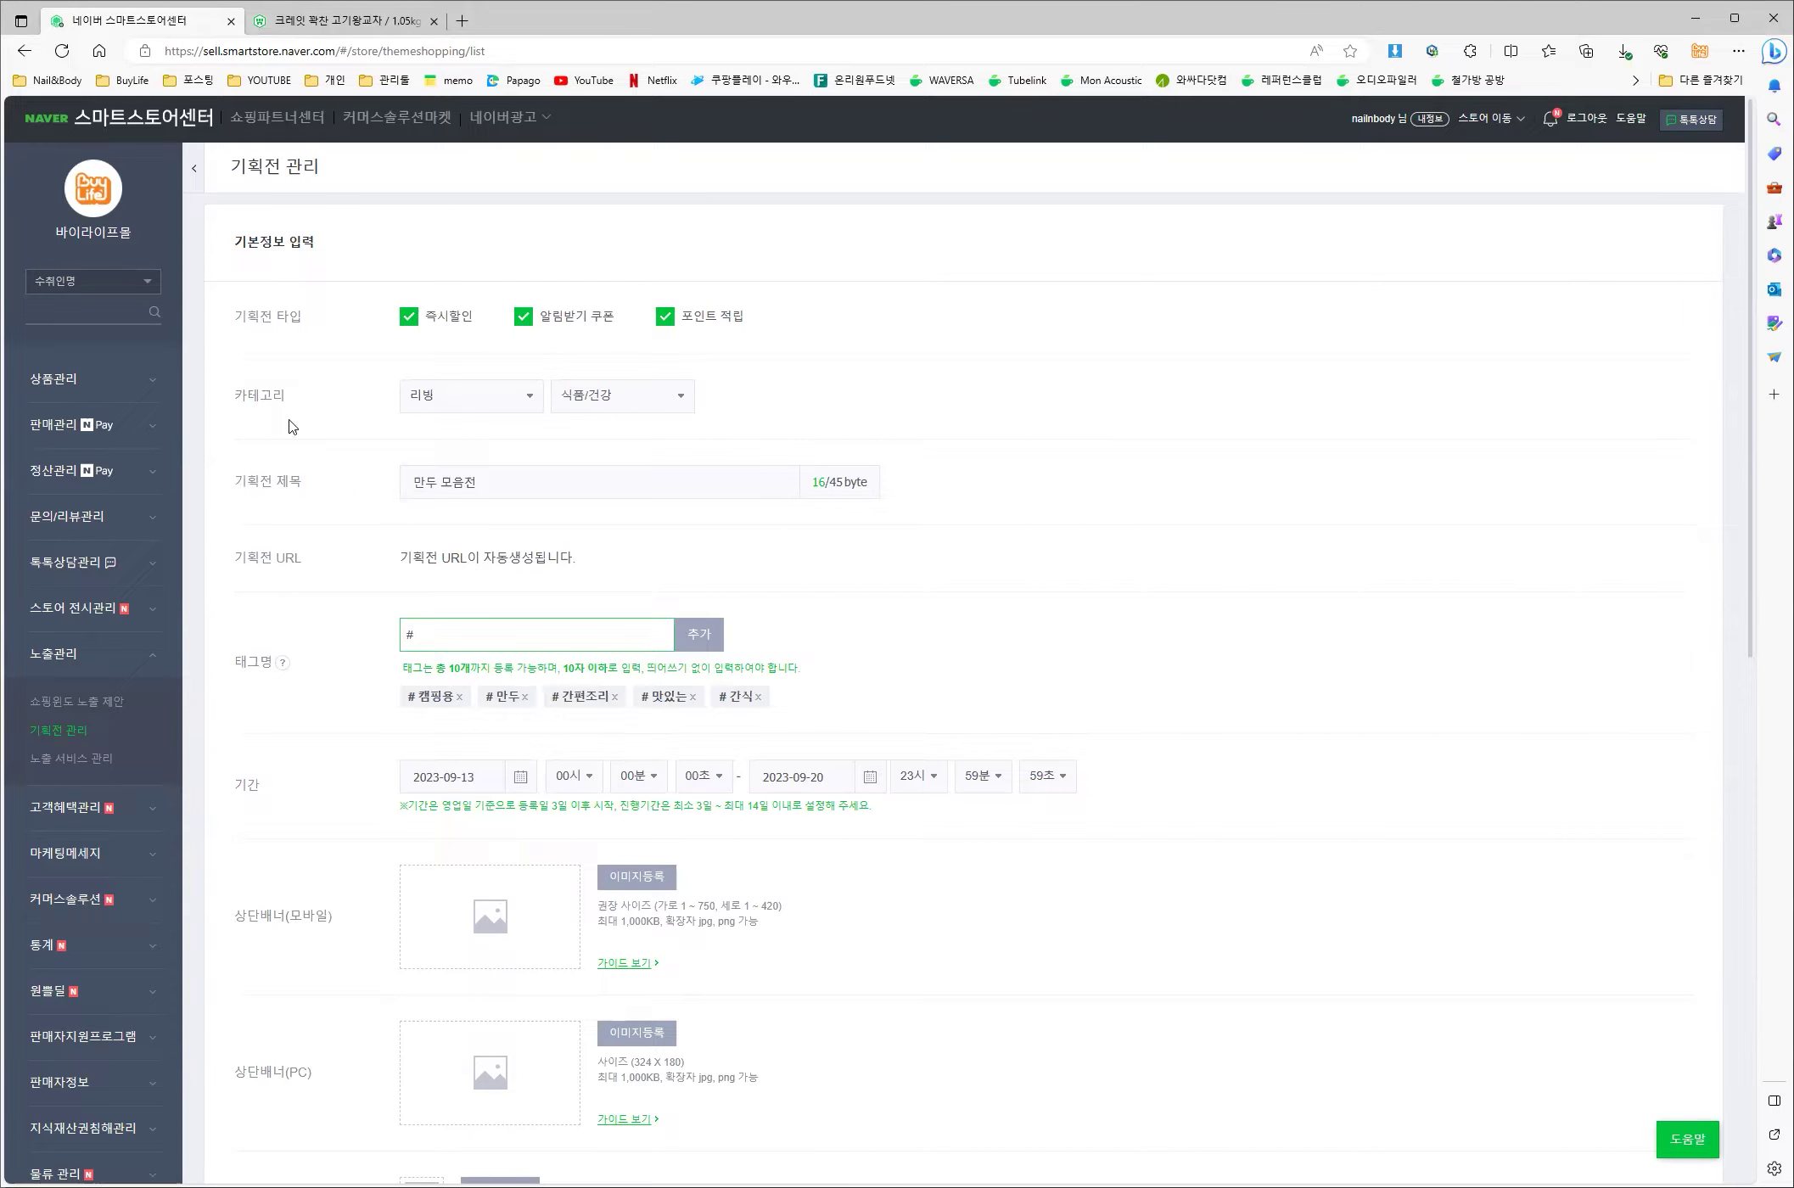
- Set the promotion period from 2023-09-25 to 2023-09-30
left_click(521, 777)
left_click(521, 777)
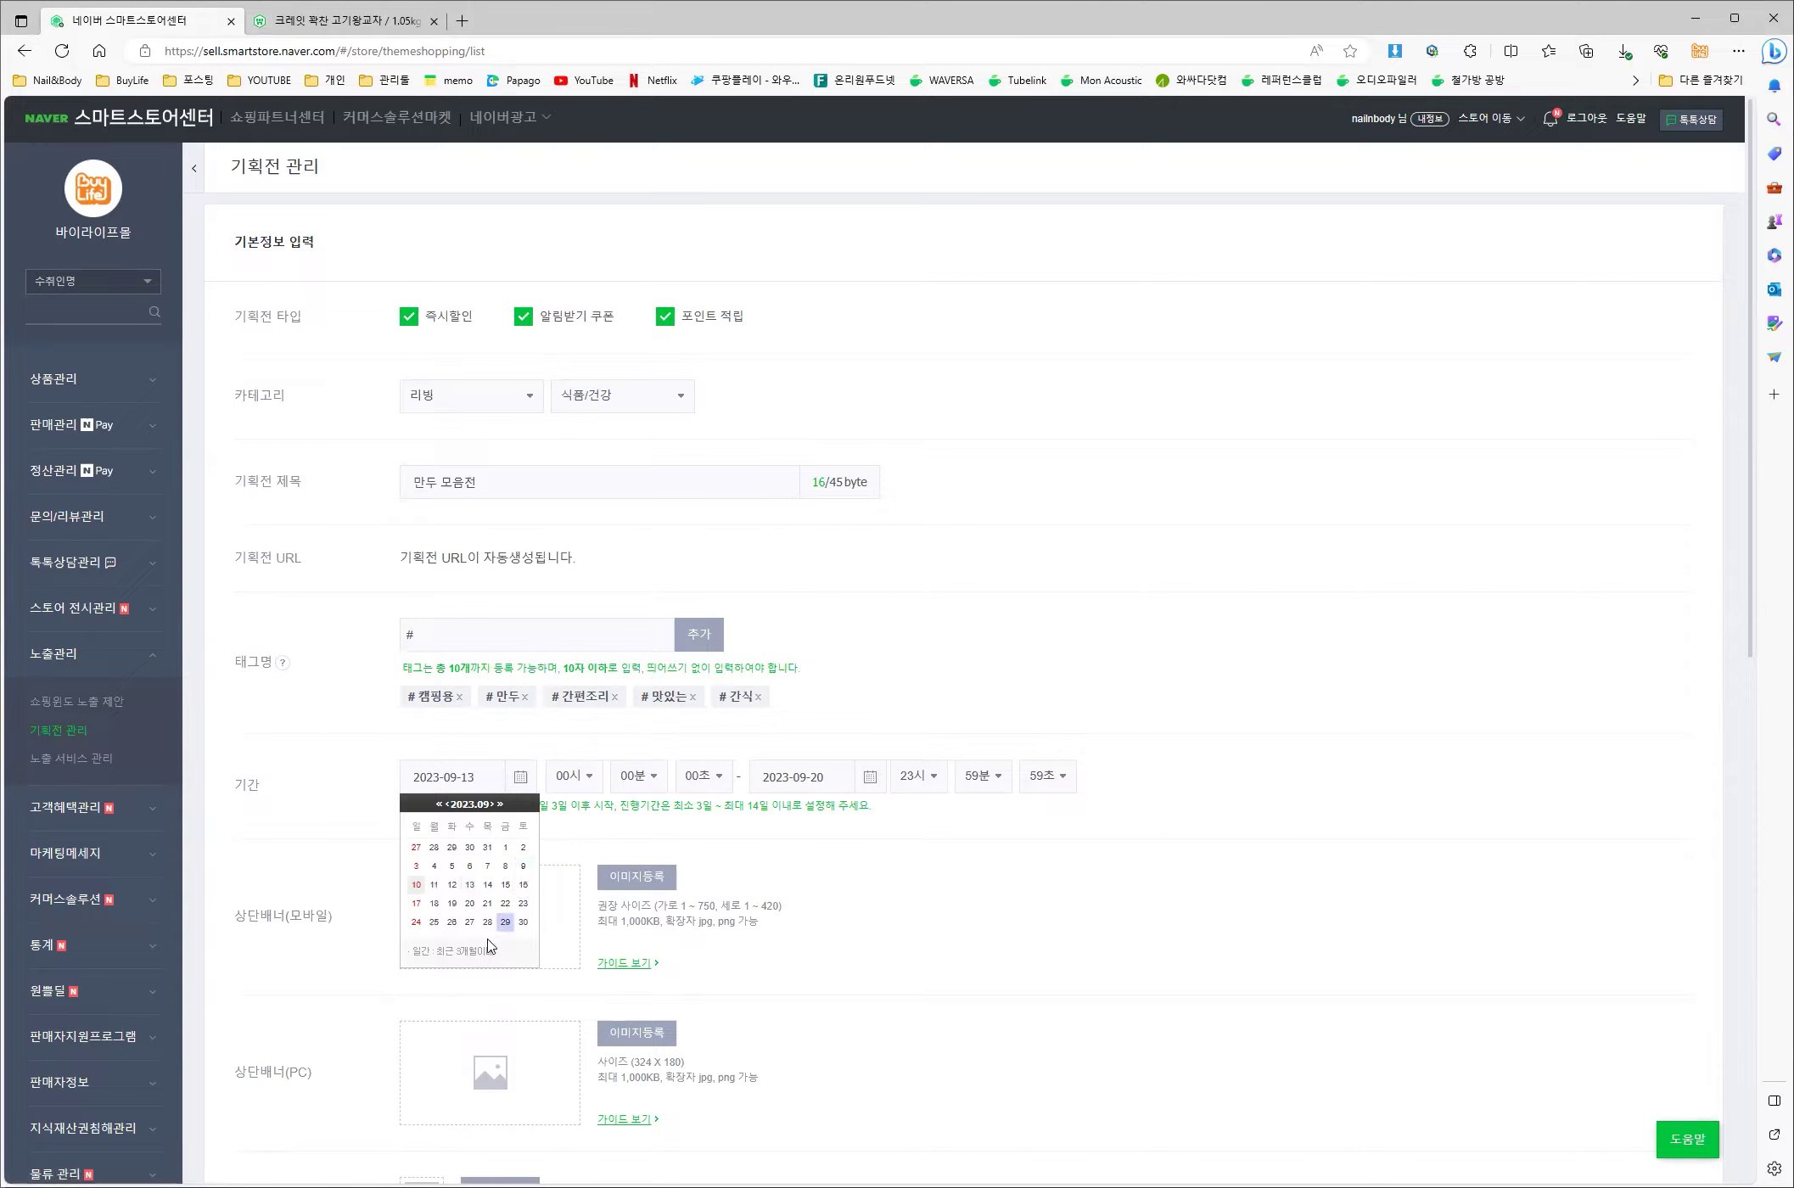
left_click(434, 925)
left_click(871, 778)
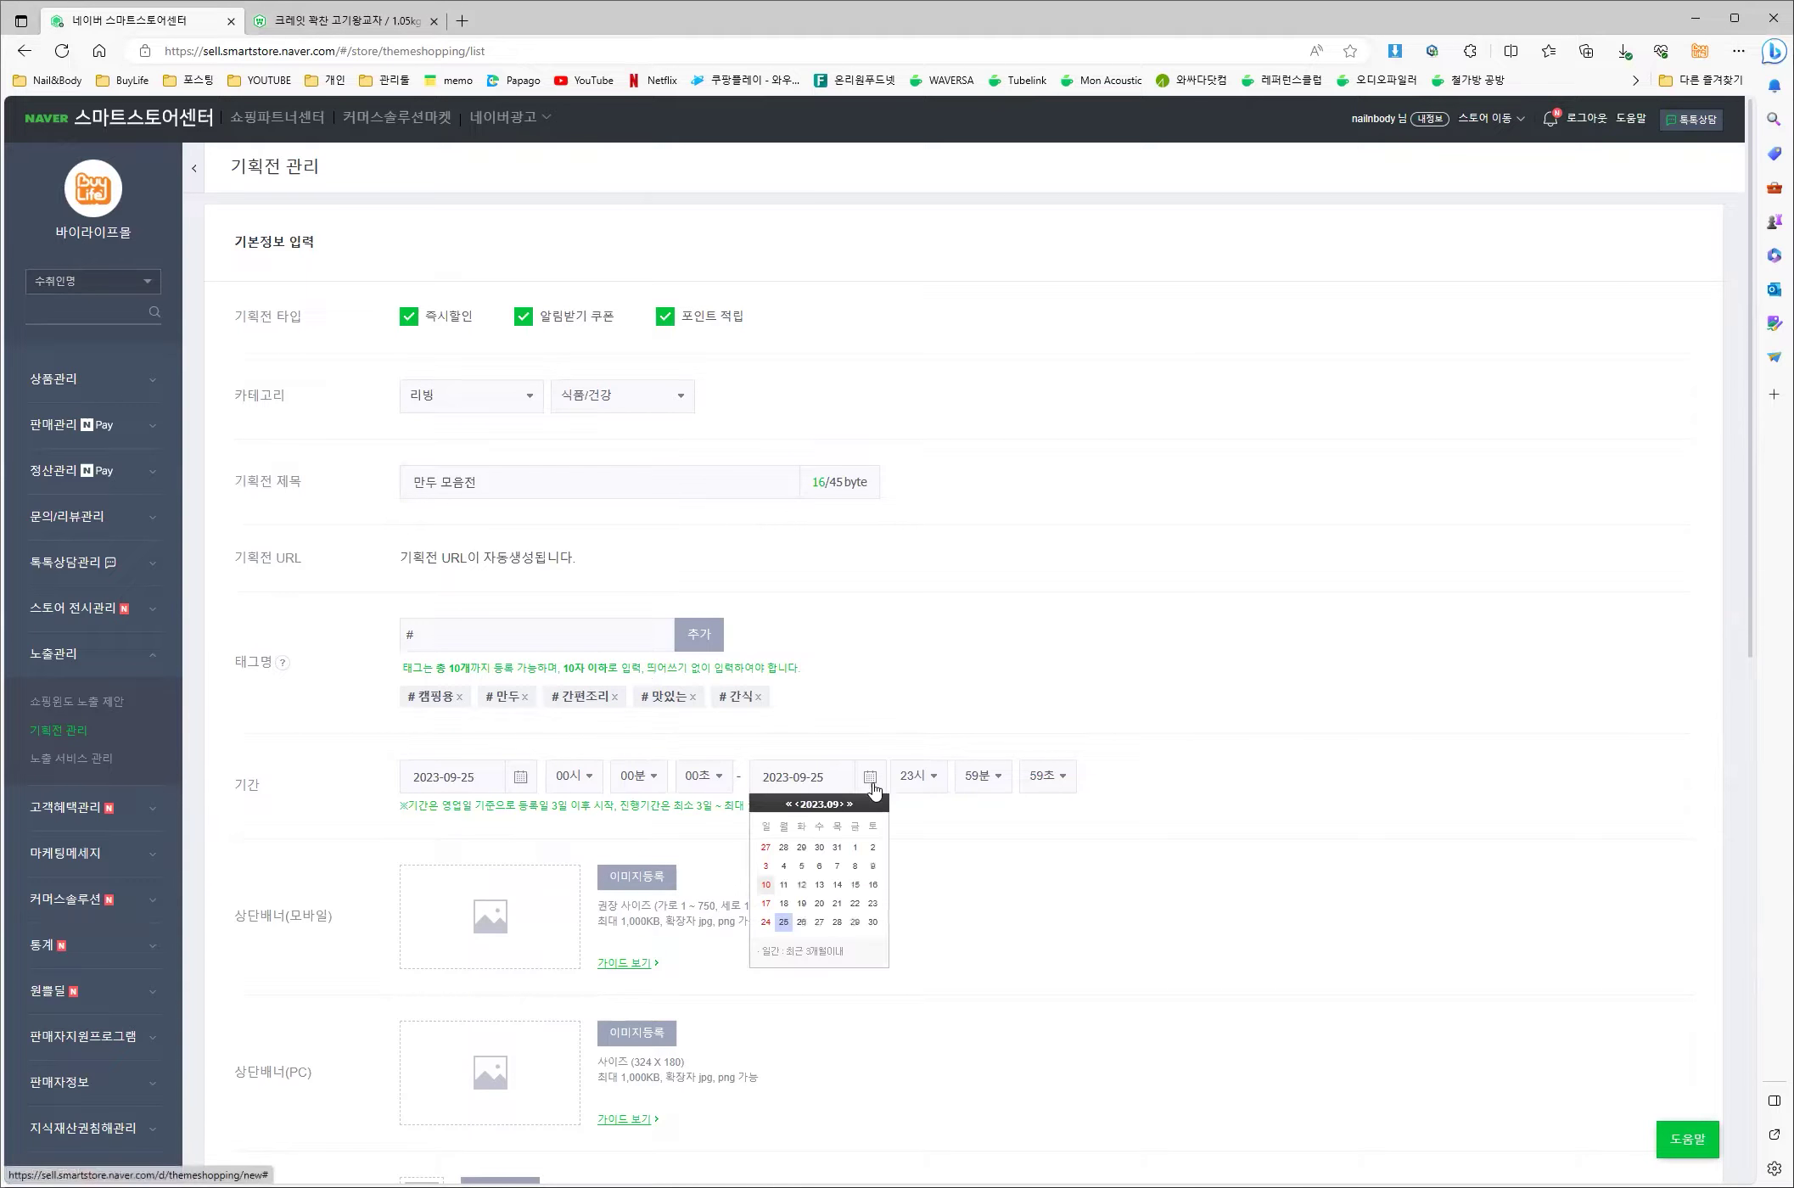
left_click(872, 922)
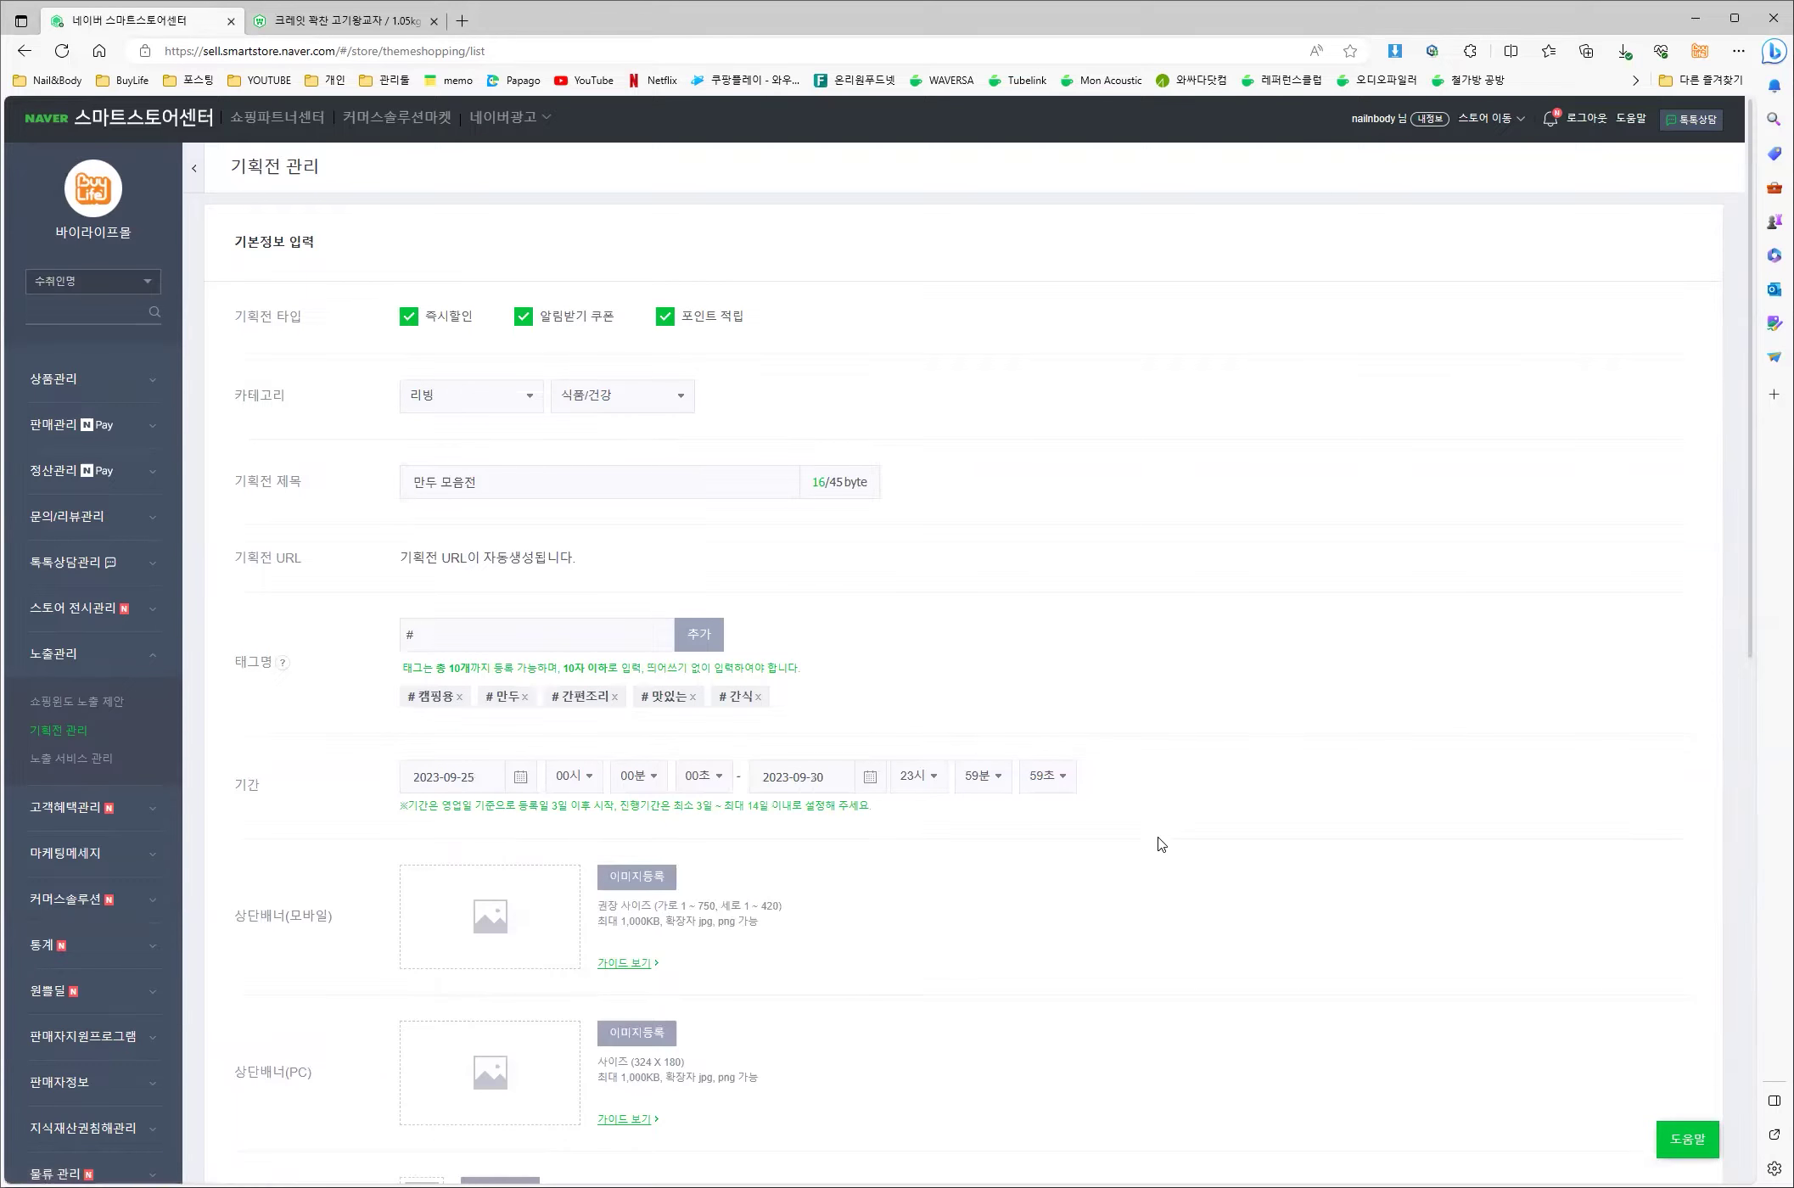
- Review the size and file requirements for the mobile top banner, PC top banner and mobile hot-deal banner
scroll(1161, 844, "down", 6)
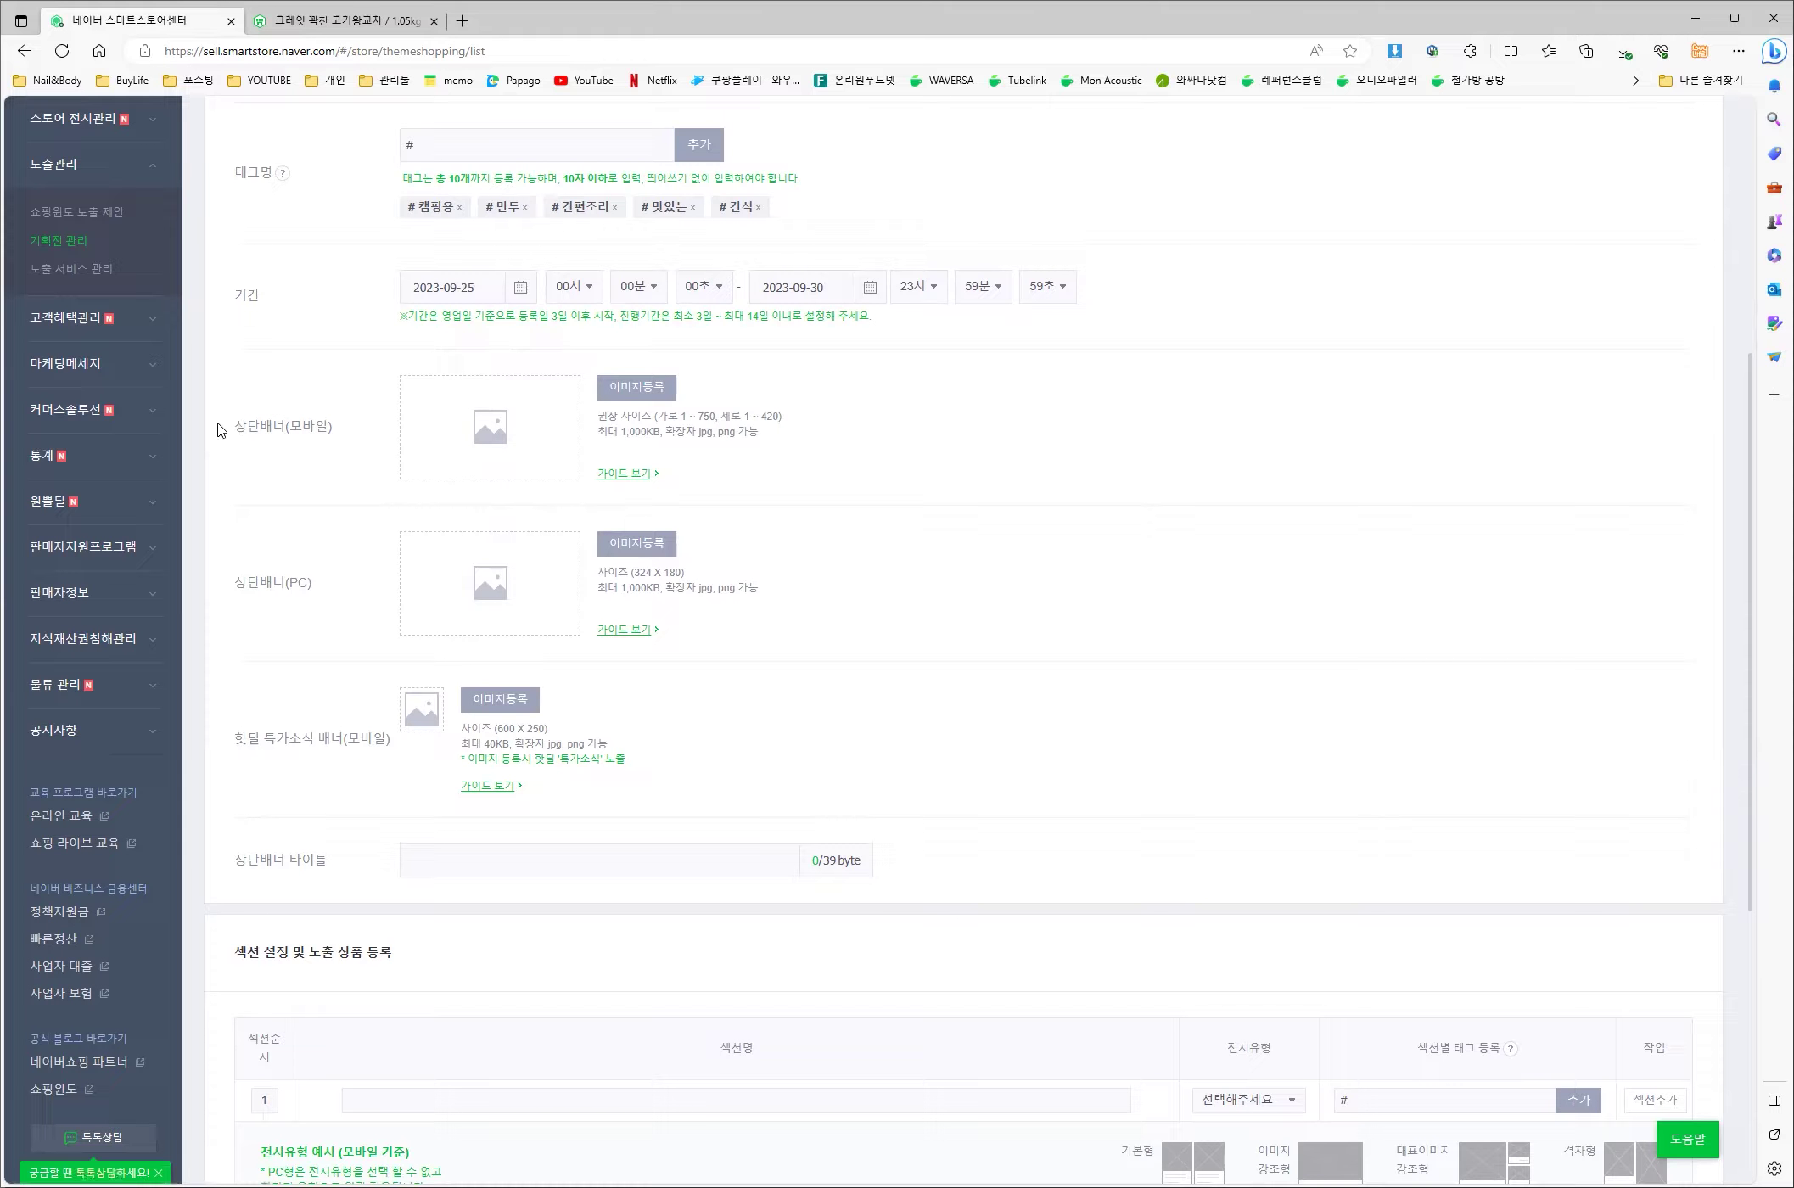
left_click_drag(229, 427, 714, 416)
triple_click(789, 421)
left_click(803, 424)
left_click_drag(597, 431, 660, 432)
left_click(802, 437)
left_click_drag(235, 583, 319, 585)
left_click(768, 585)
left_click_drag(635, 572, 683, 573)
left_click(885, 630)
left_click_drag(390, 740, 759, 740)
left_click(759, 741)
left_click_drag(456, 747, 504, 745)
left_click(568, 732)
- Enter 만두 모음전 as the top banner title
scroll(664, 717, "down", 2)
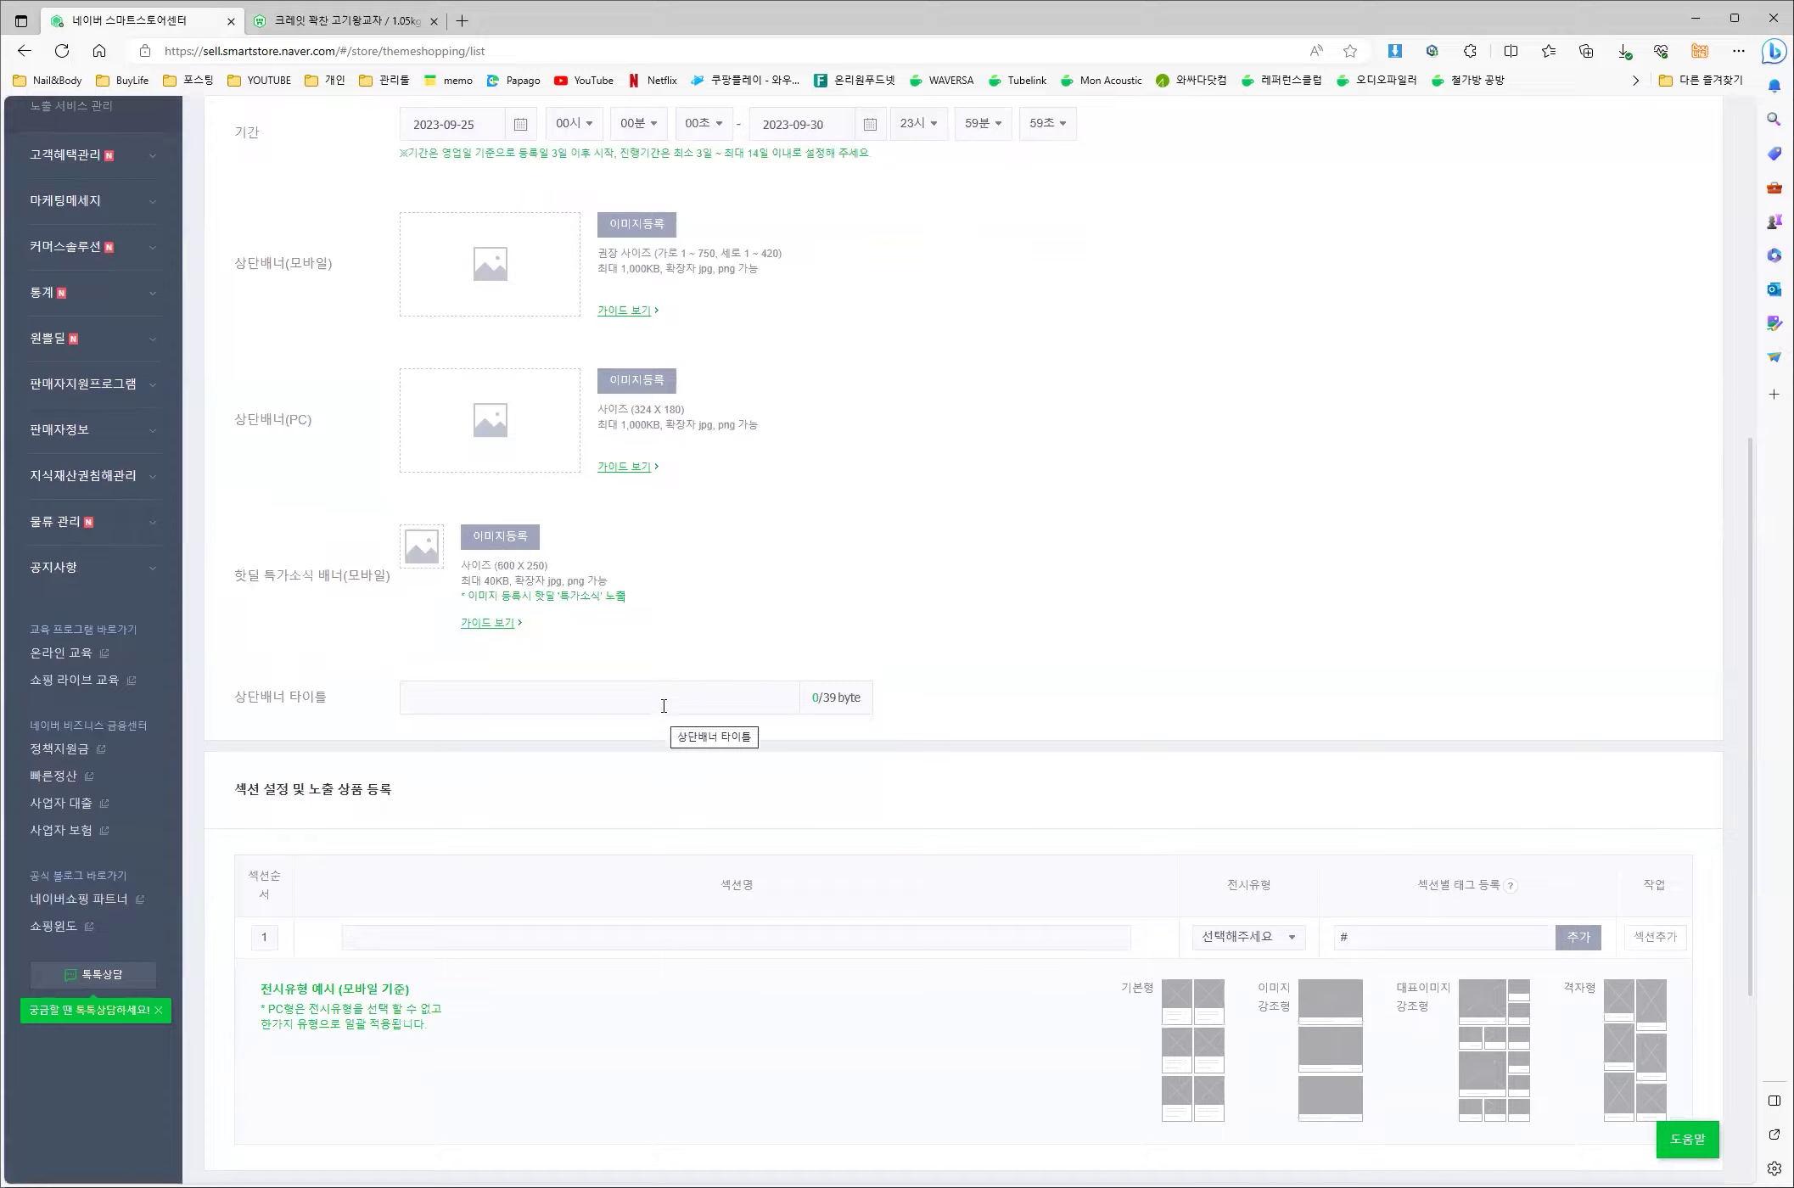
left_click(665, 706)
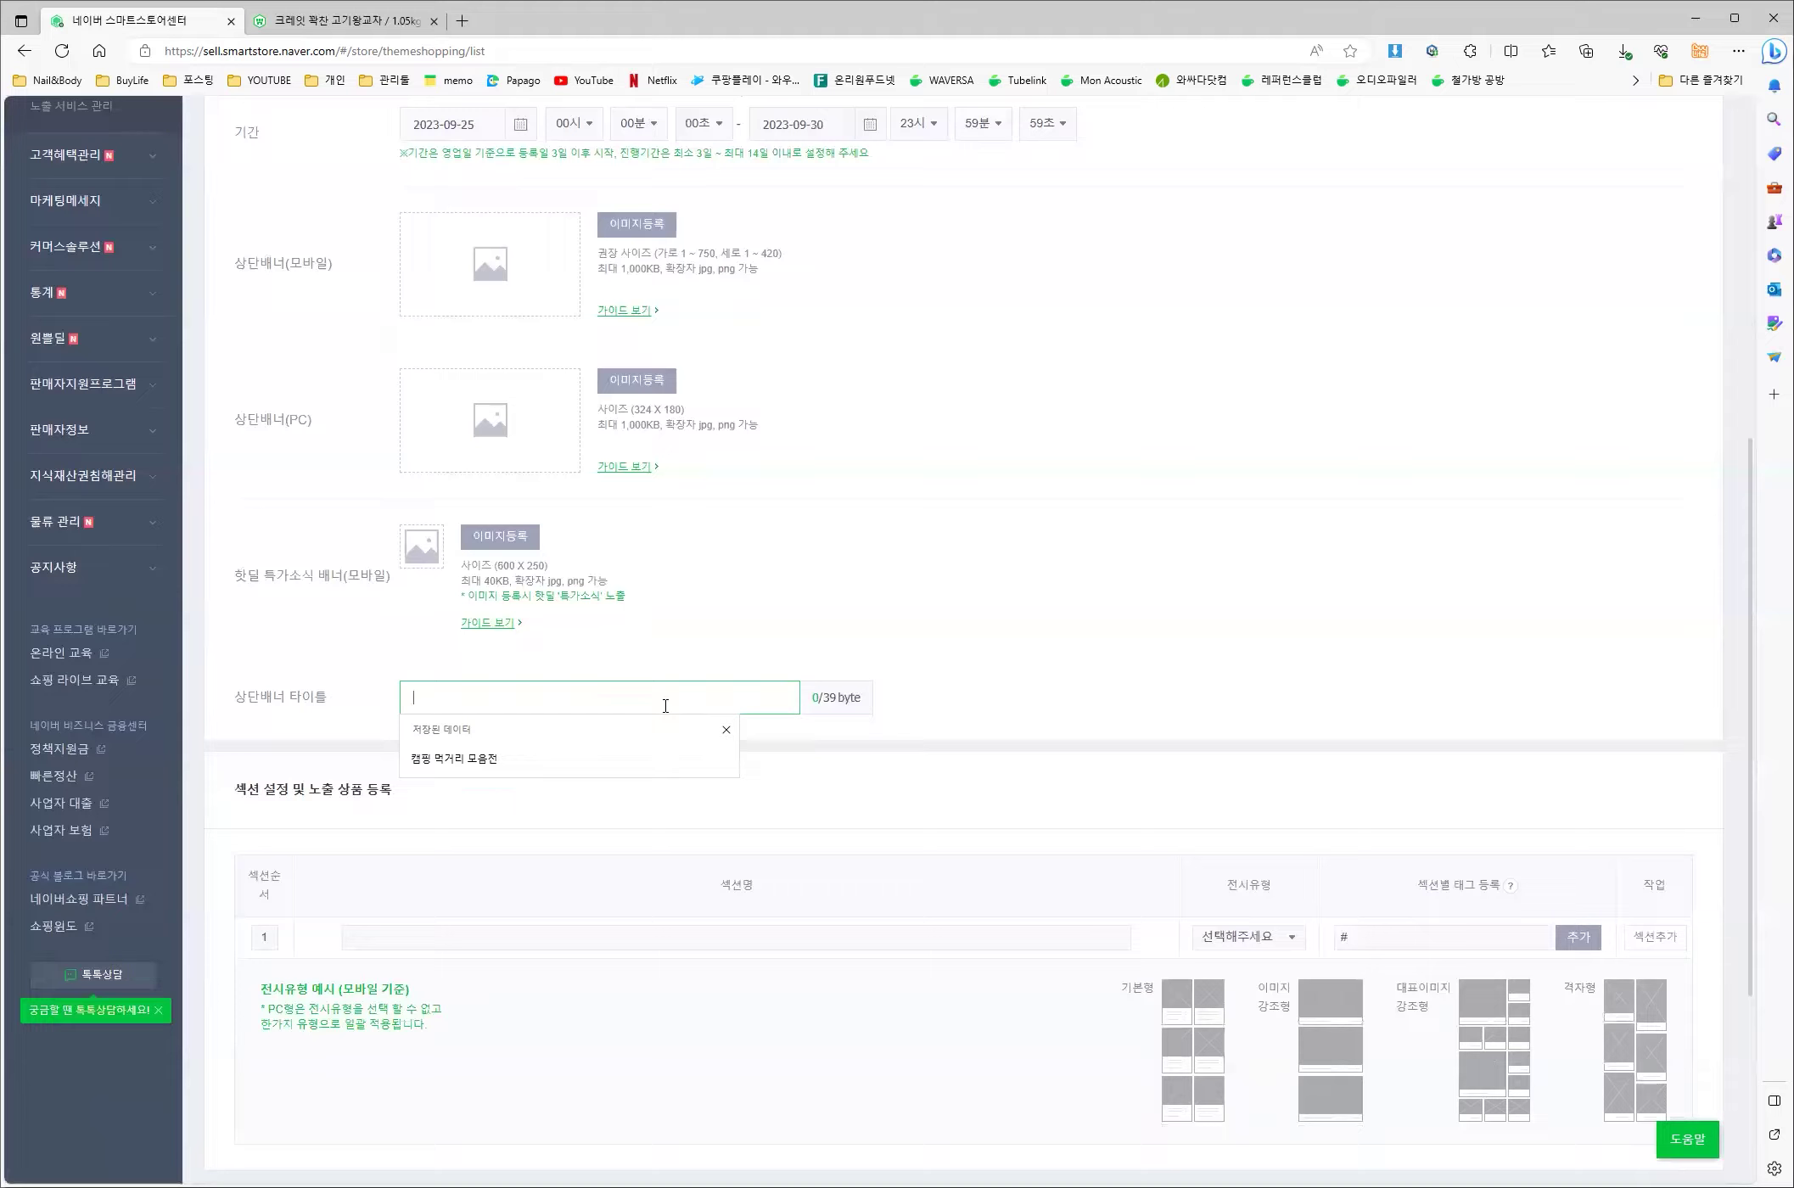
type("ㅁㅏㄴ디")
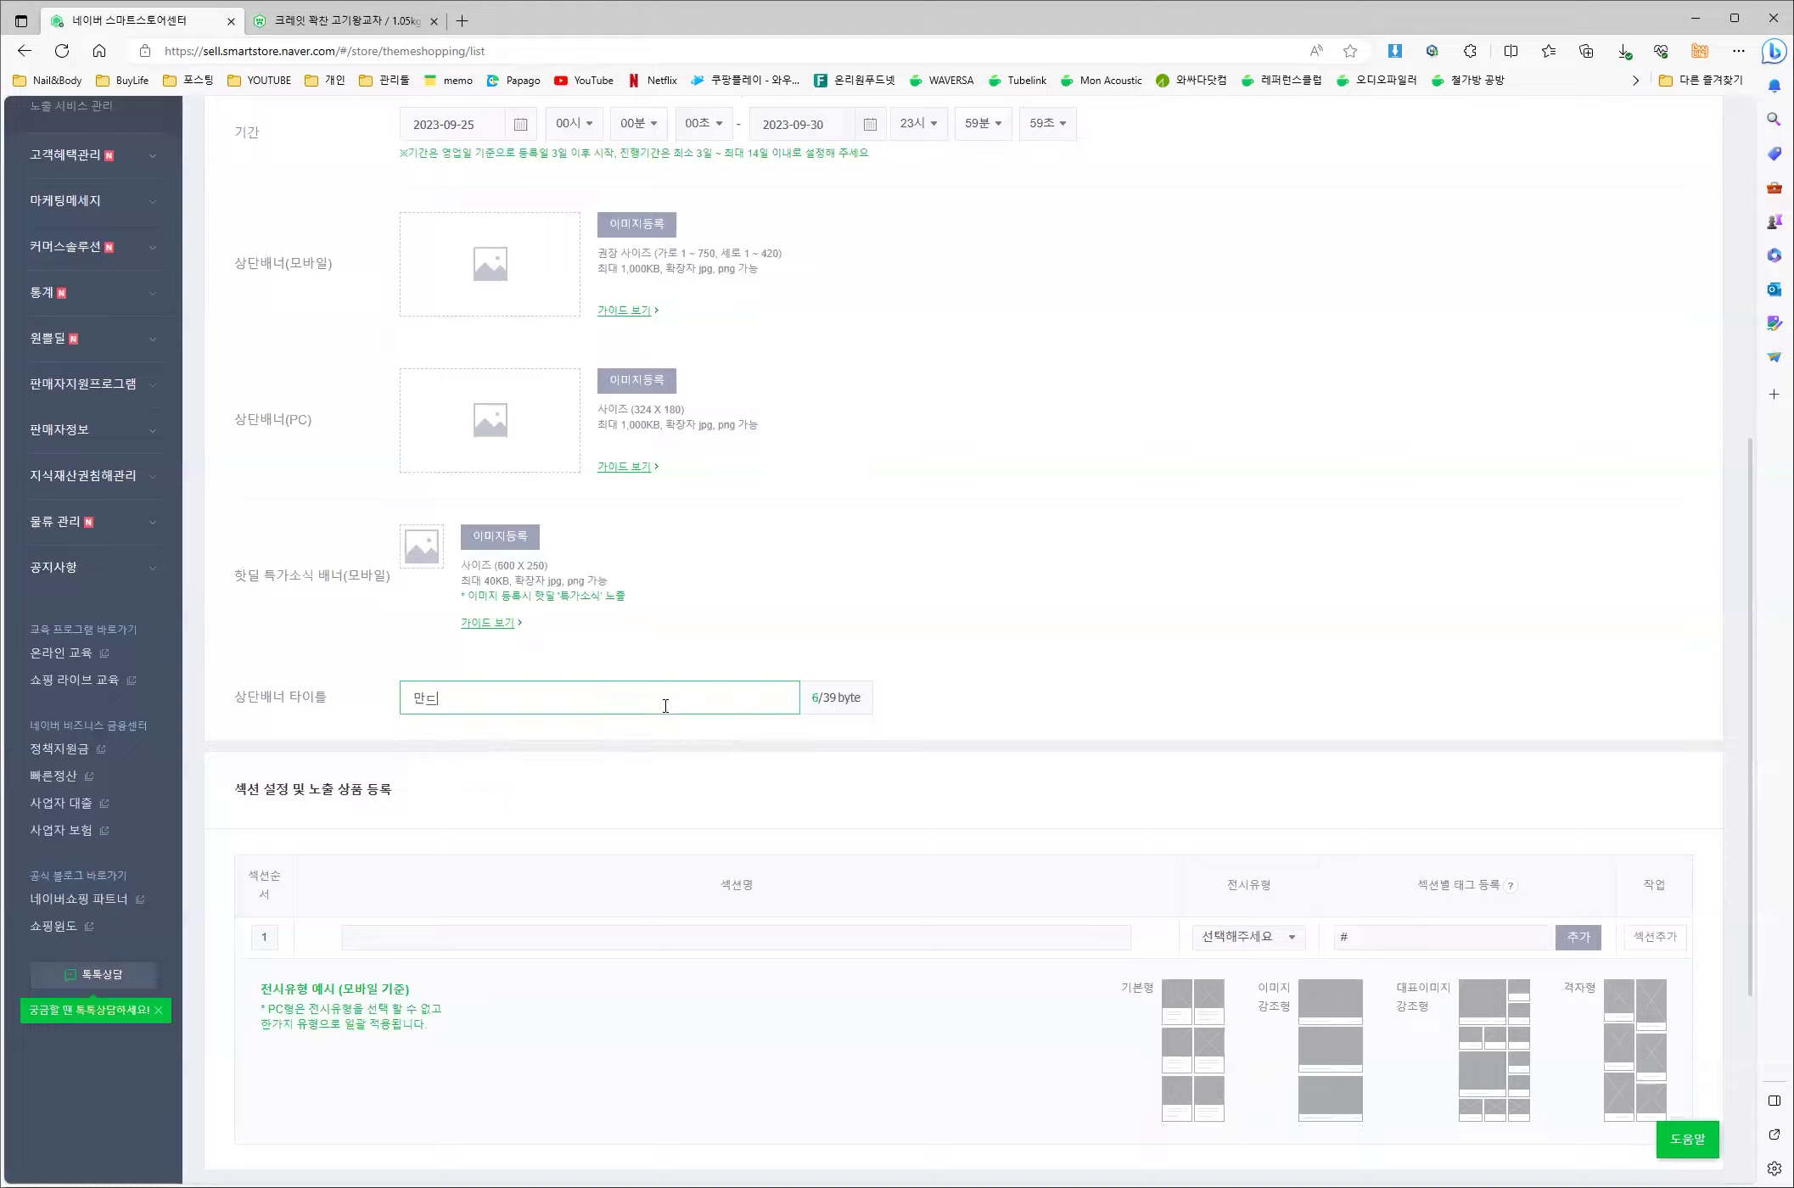
type(" 모음지")
- Name the first section 만두모음 and set its display type to 기본형
scroll(861, 990, "down", 2)
left_click_drag(484, 535, 297, 543)
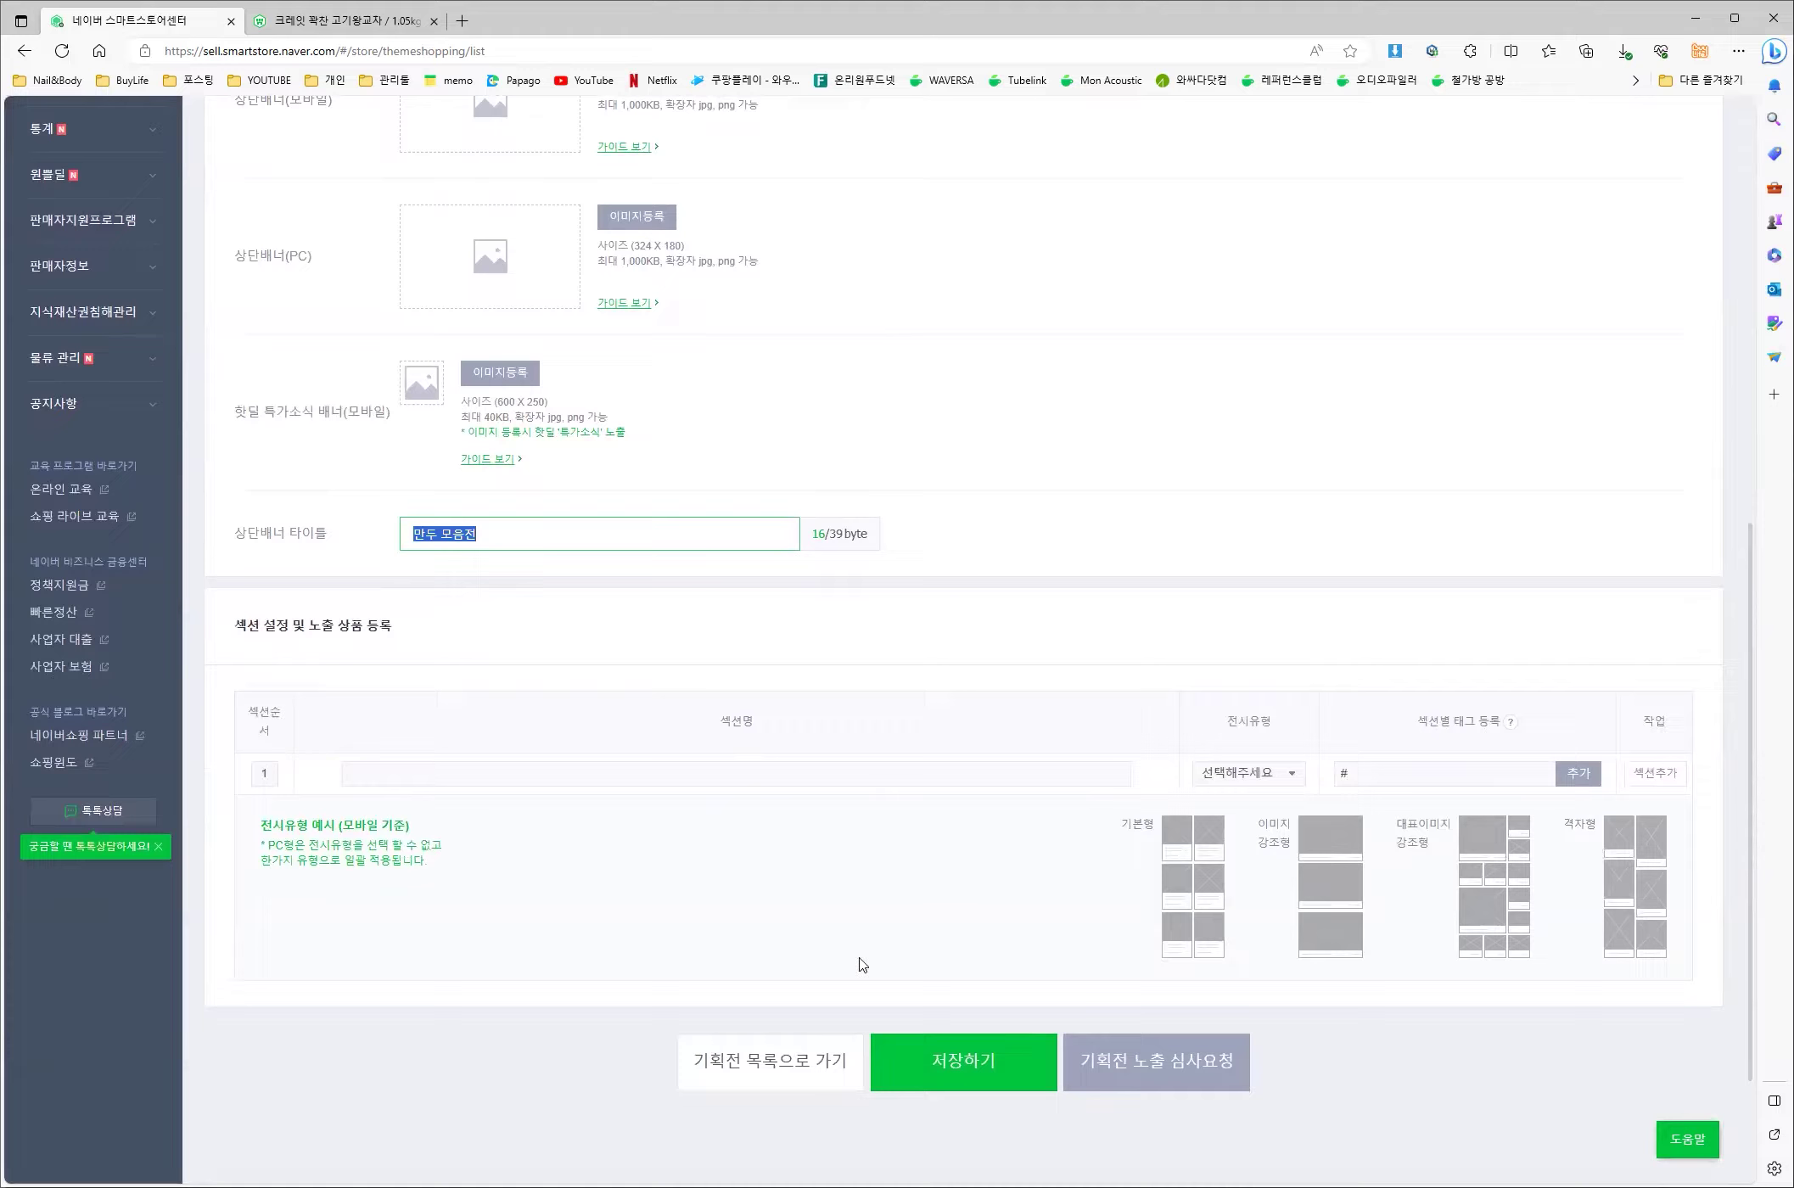
left_click(679, 773)
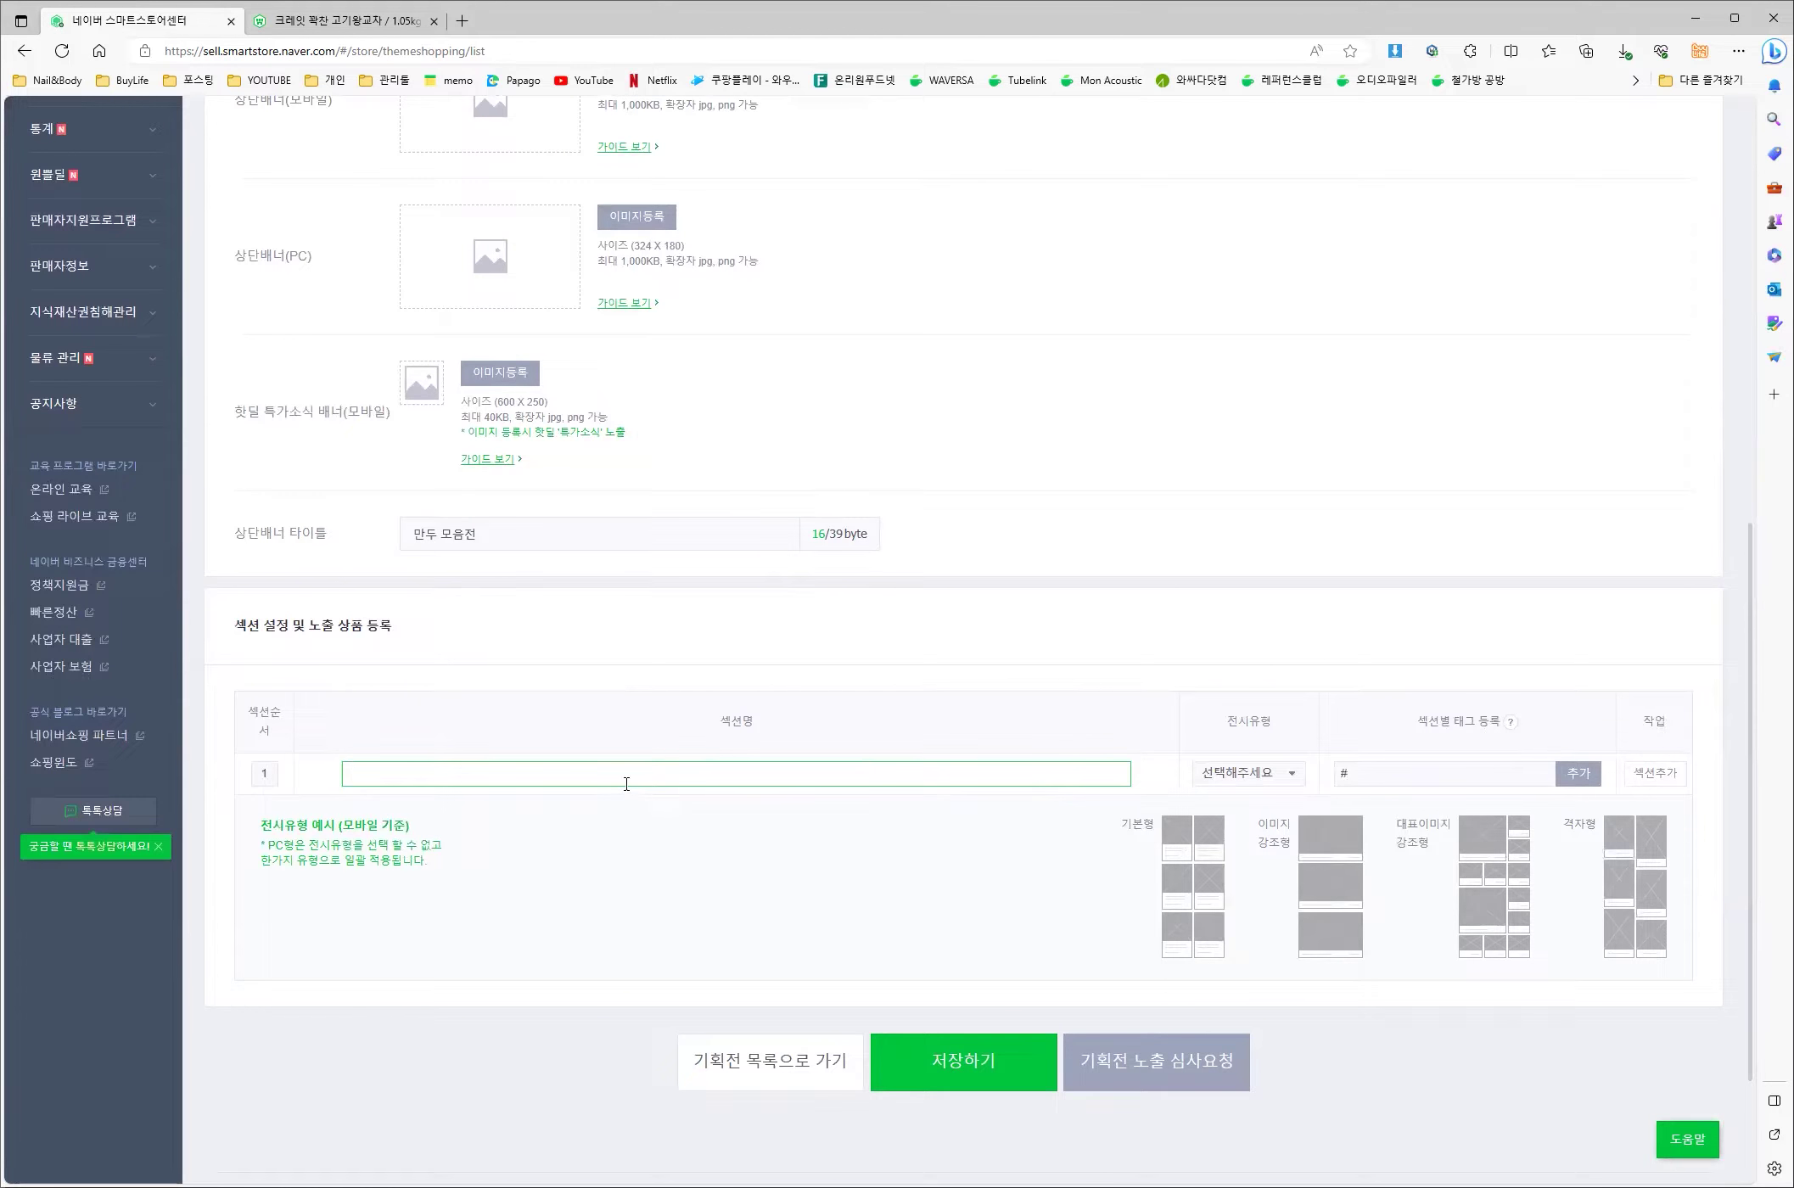
key("BackSpace")
type("만두모의")
left_click(1291, 777)
left_click(1171, 791)
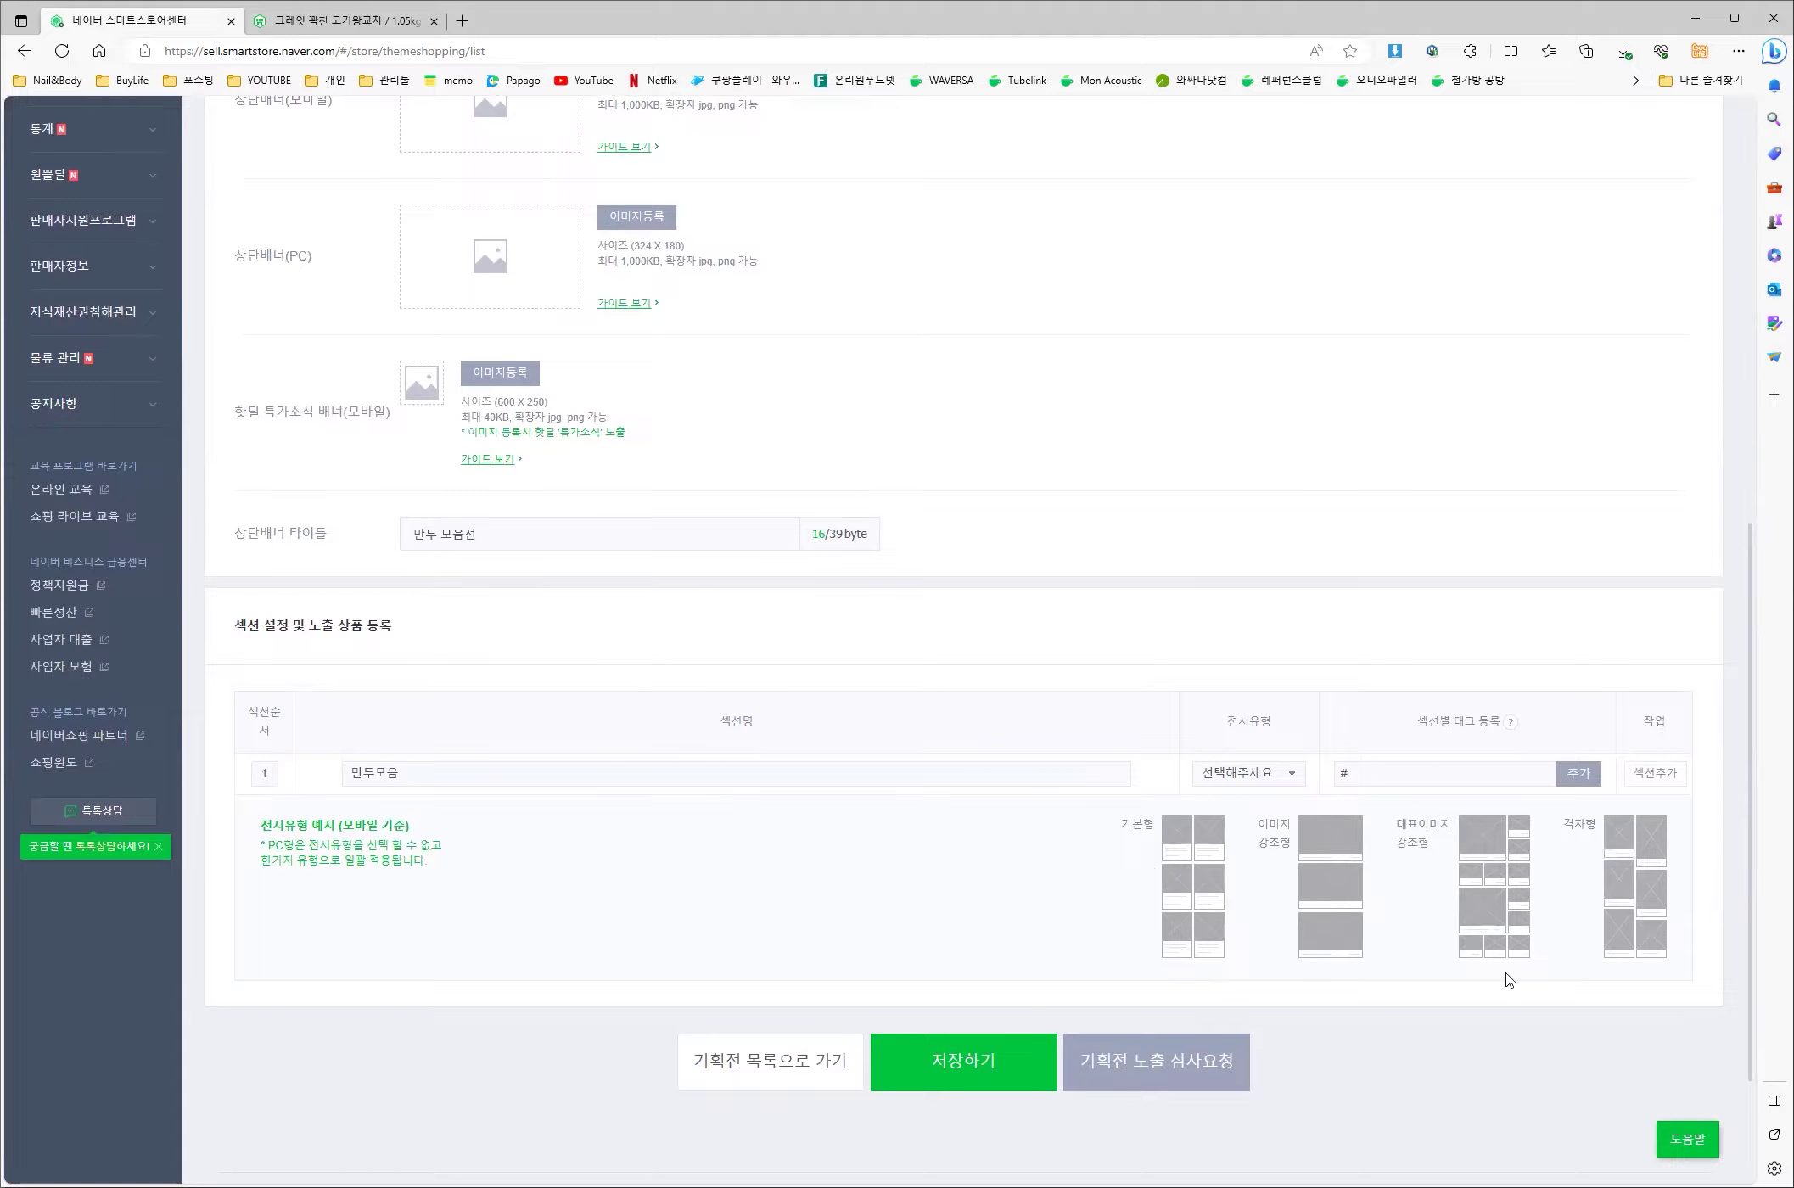
left_click(1256, 781)
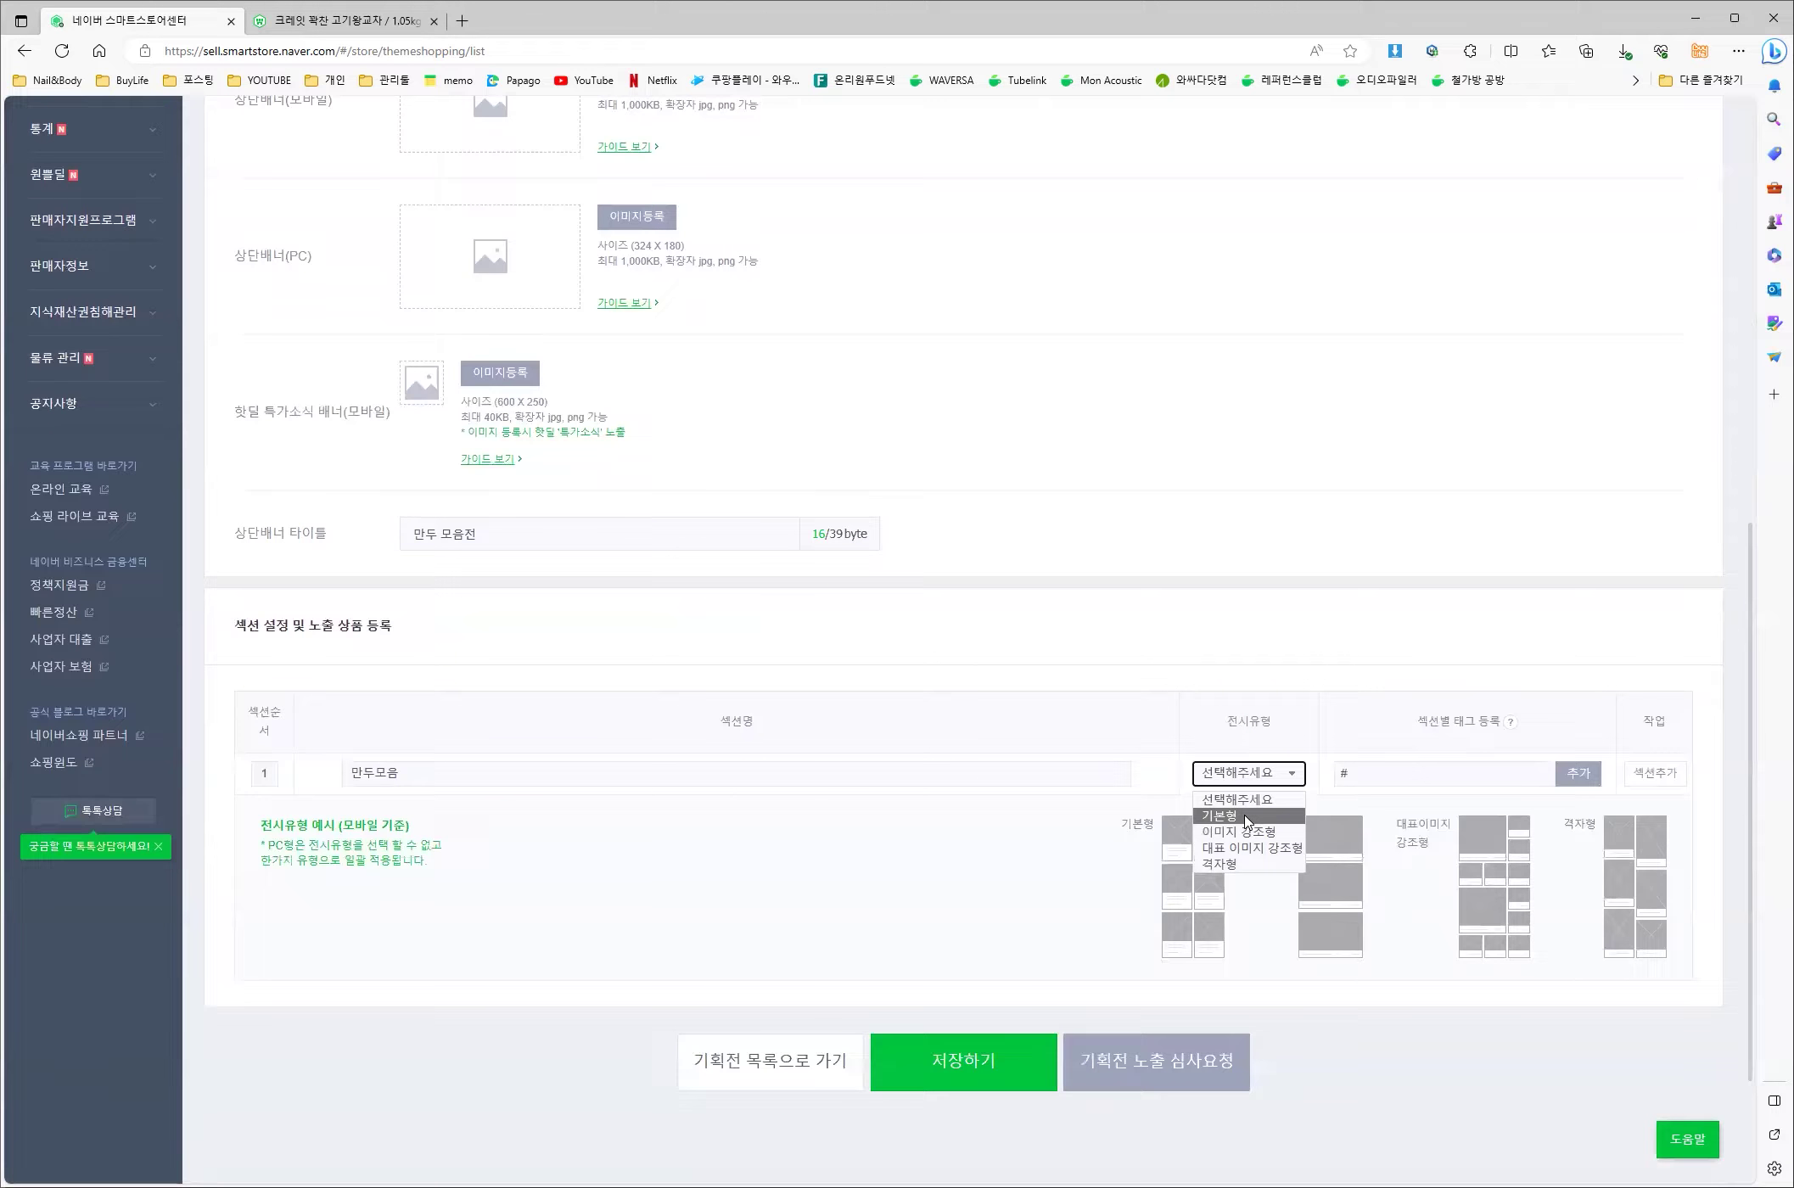
left_click(1248, 820)
- Add the tags 만두, 간식 and 야식 to the first section
left_click(1410, 779)
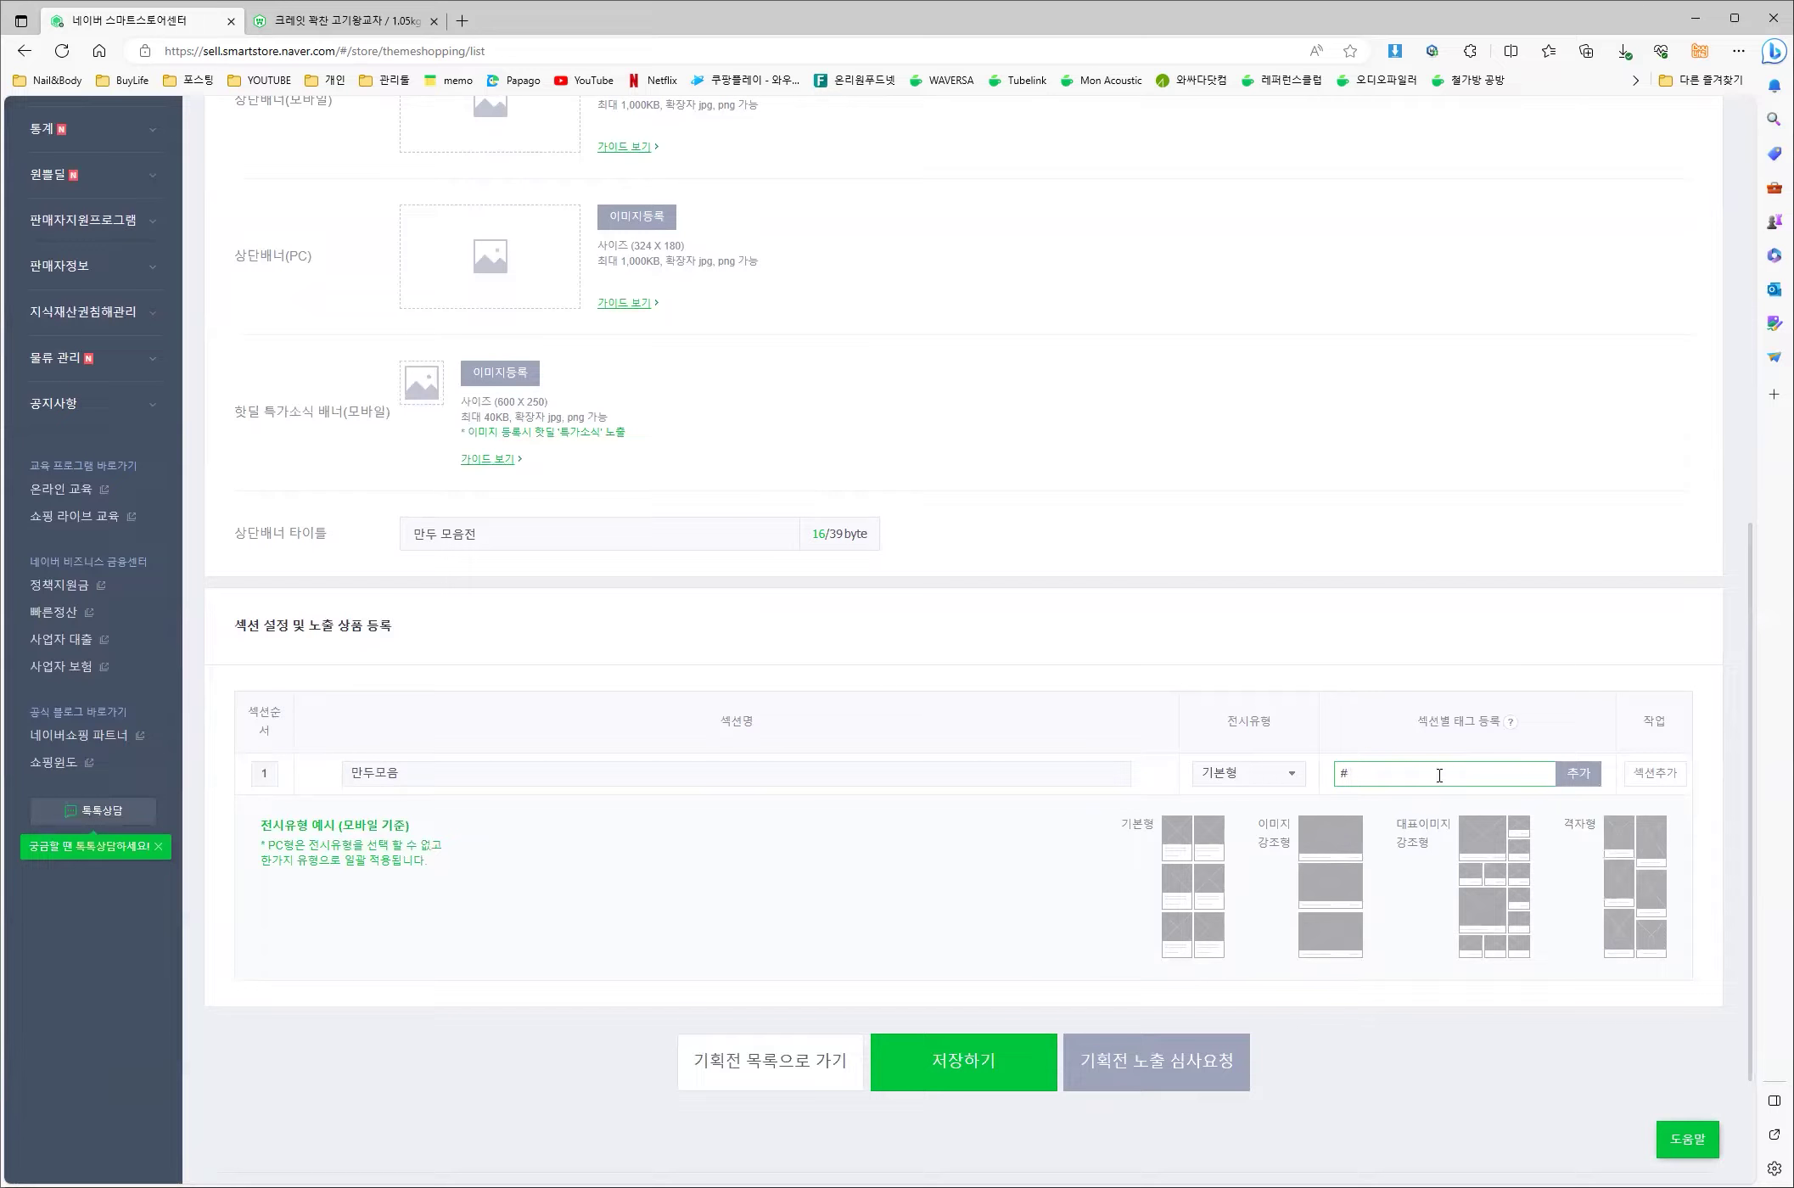
type("만두")
key("Return")
type("간식")
key("Return")
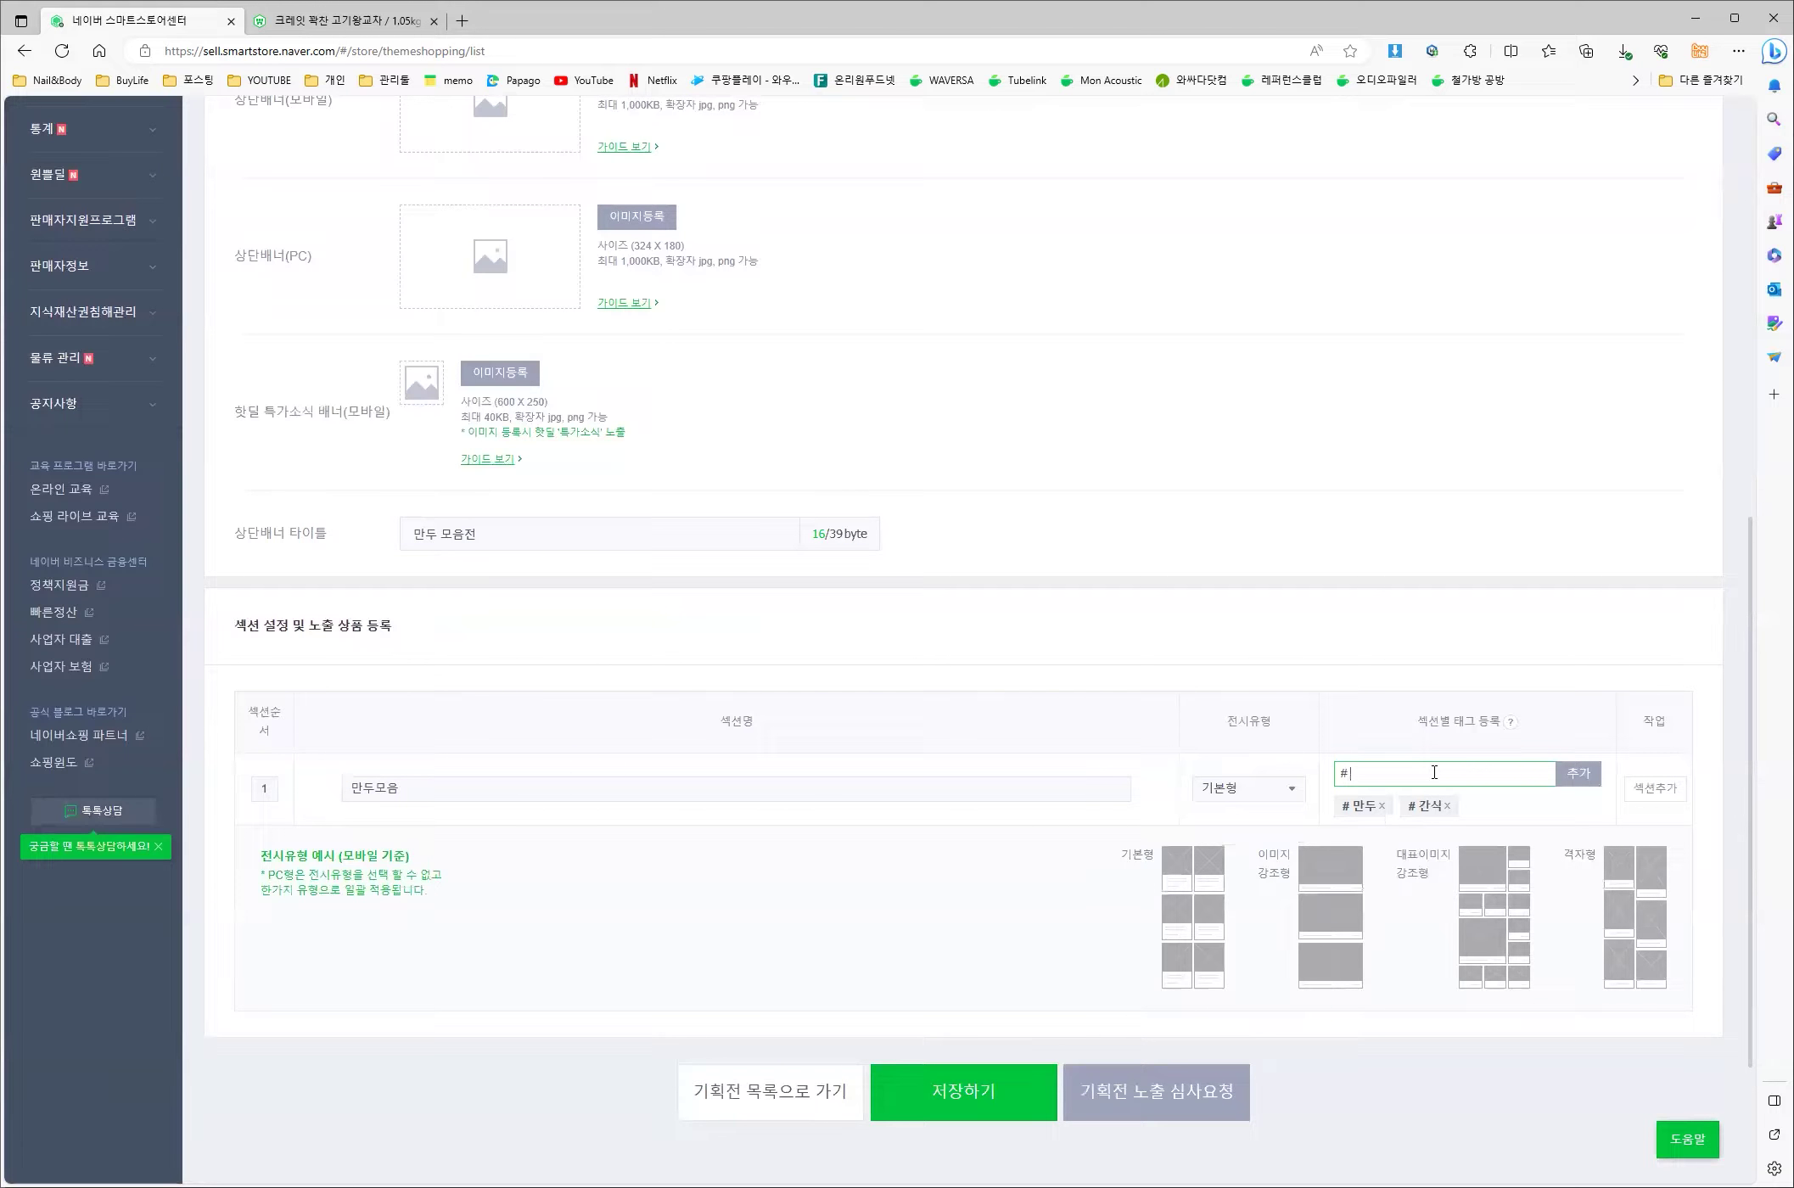
type("야식")
key("Return")
- Add a second section row and try to open product management for the 만두모음 section
left_click(1655, 790)
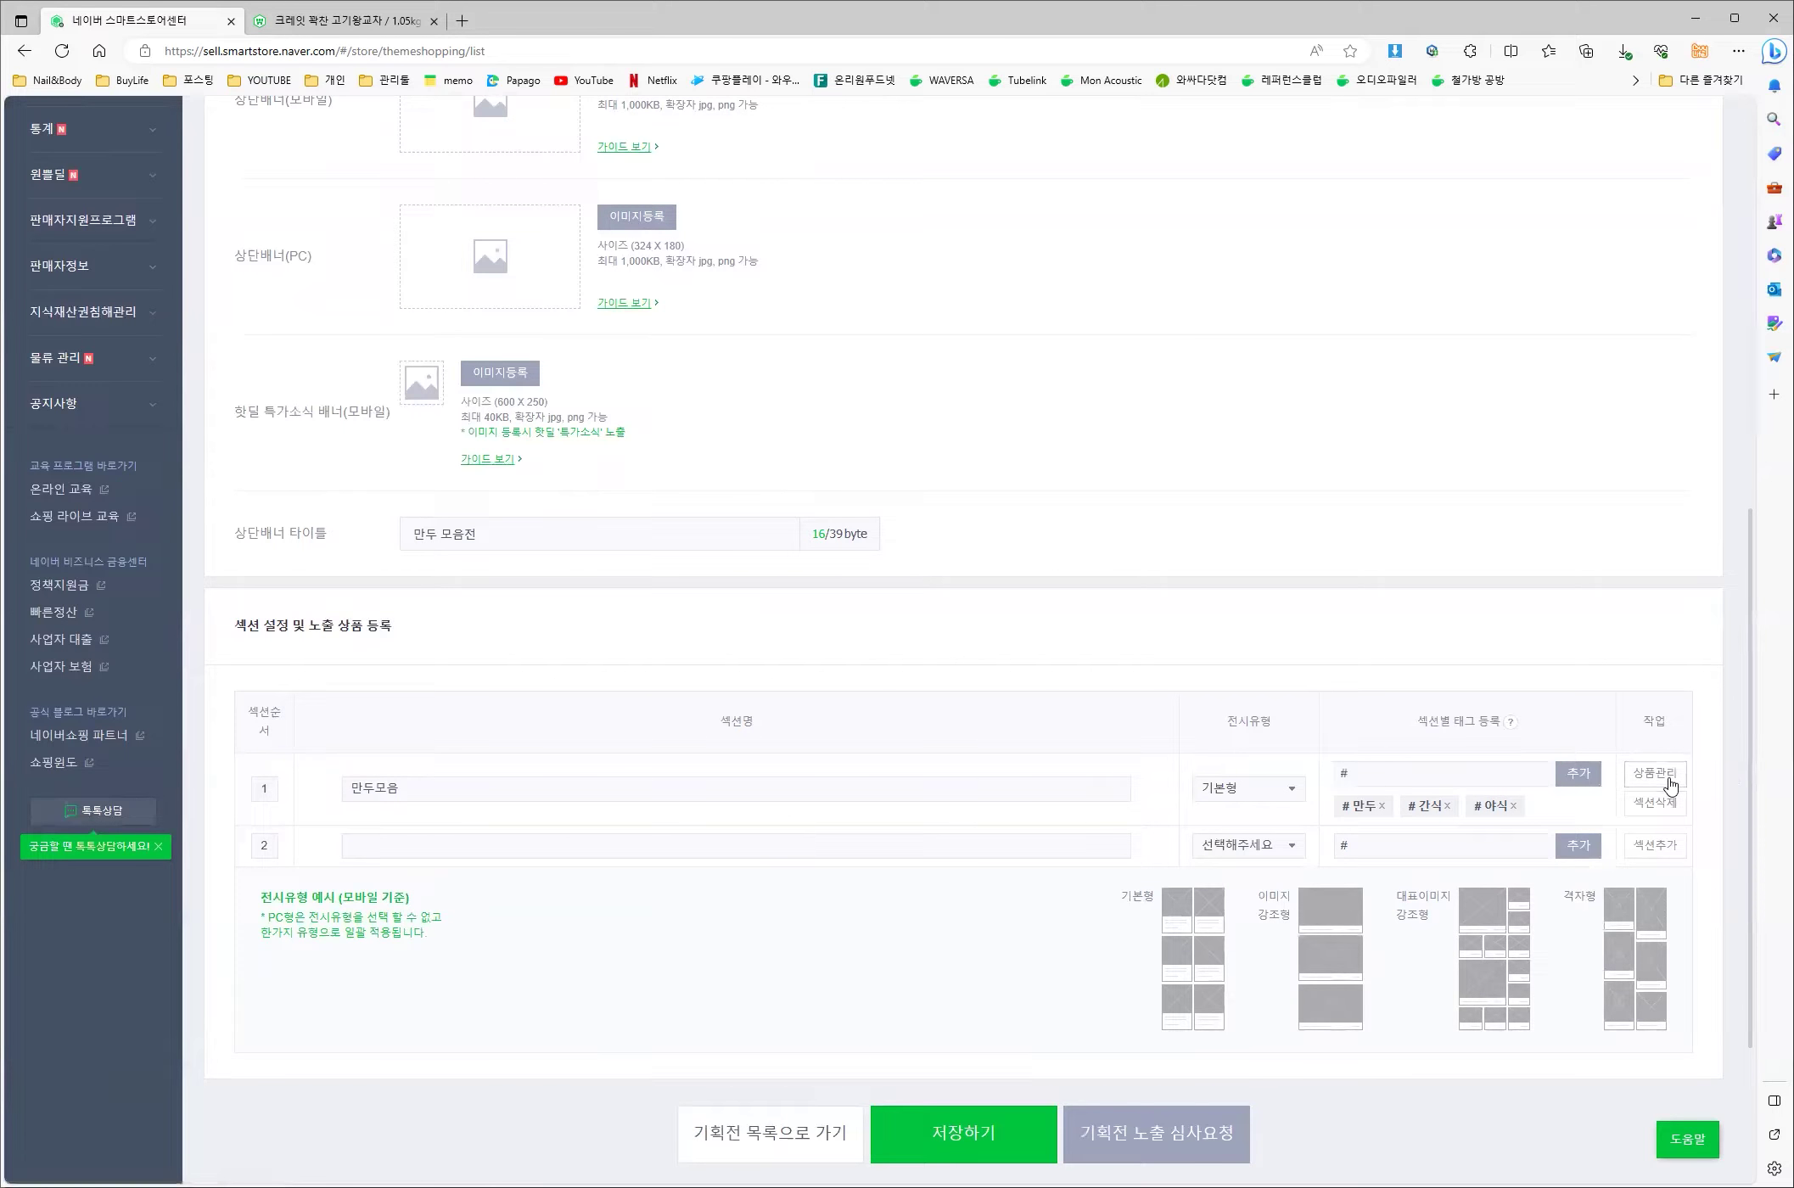
left_click(1670, 785)
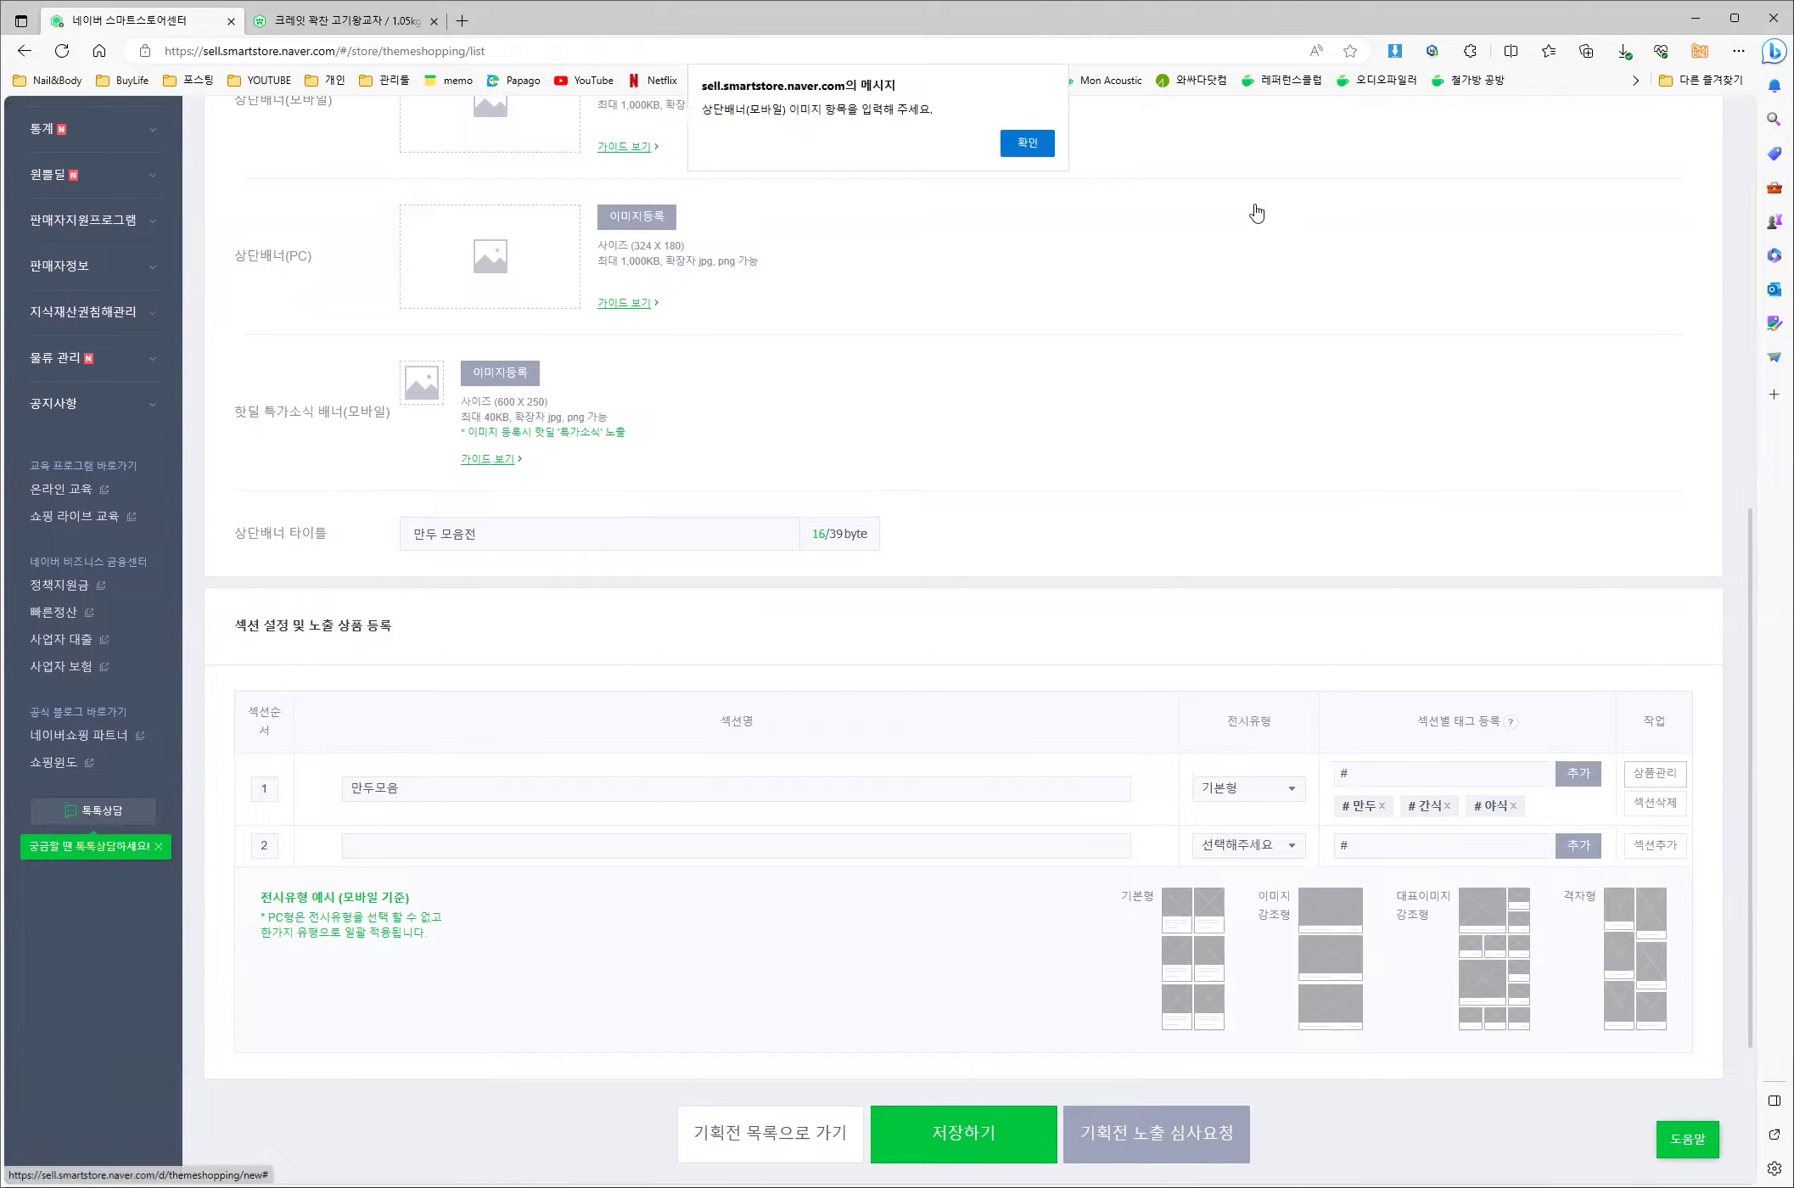
left_click(1028, 143)
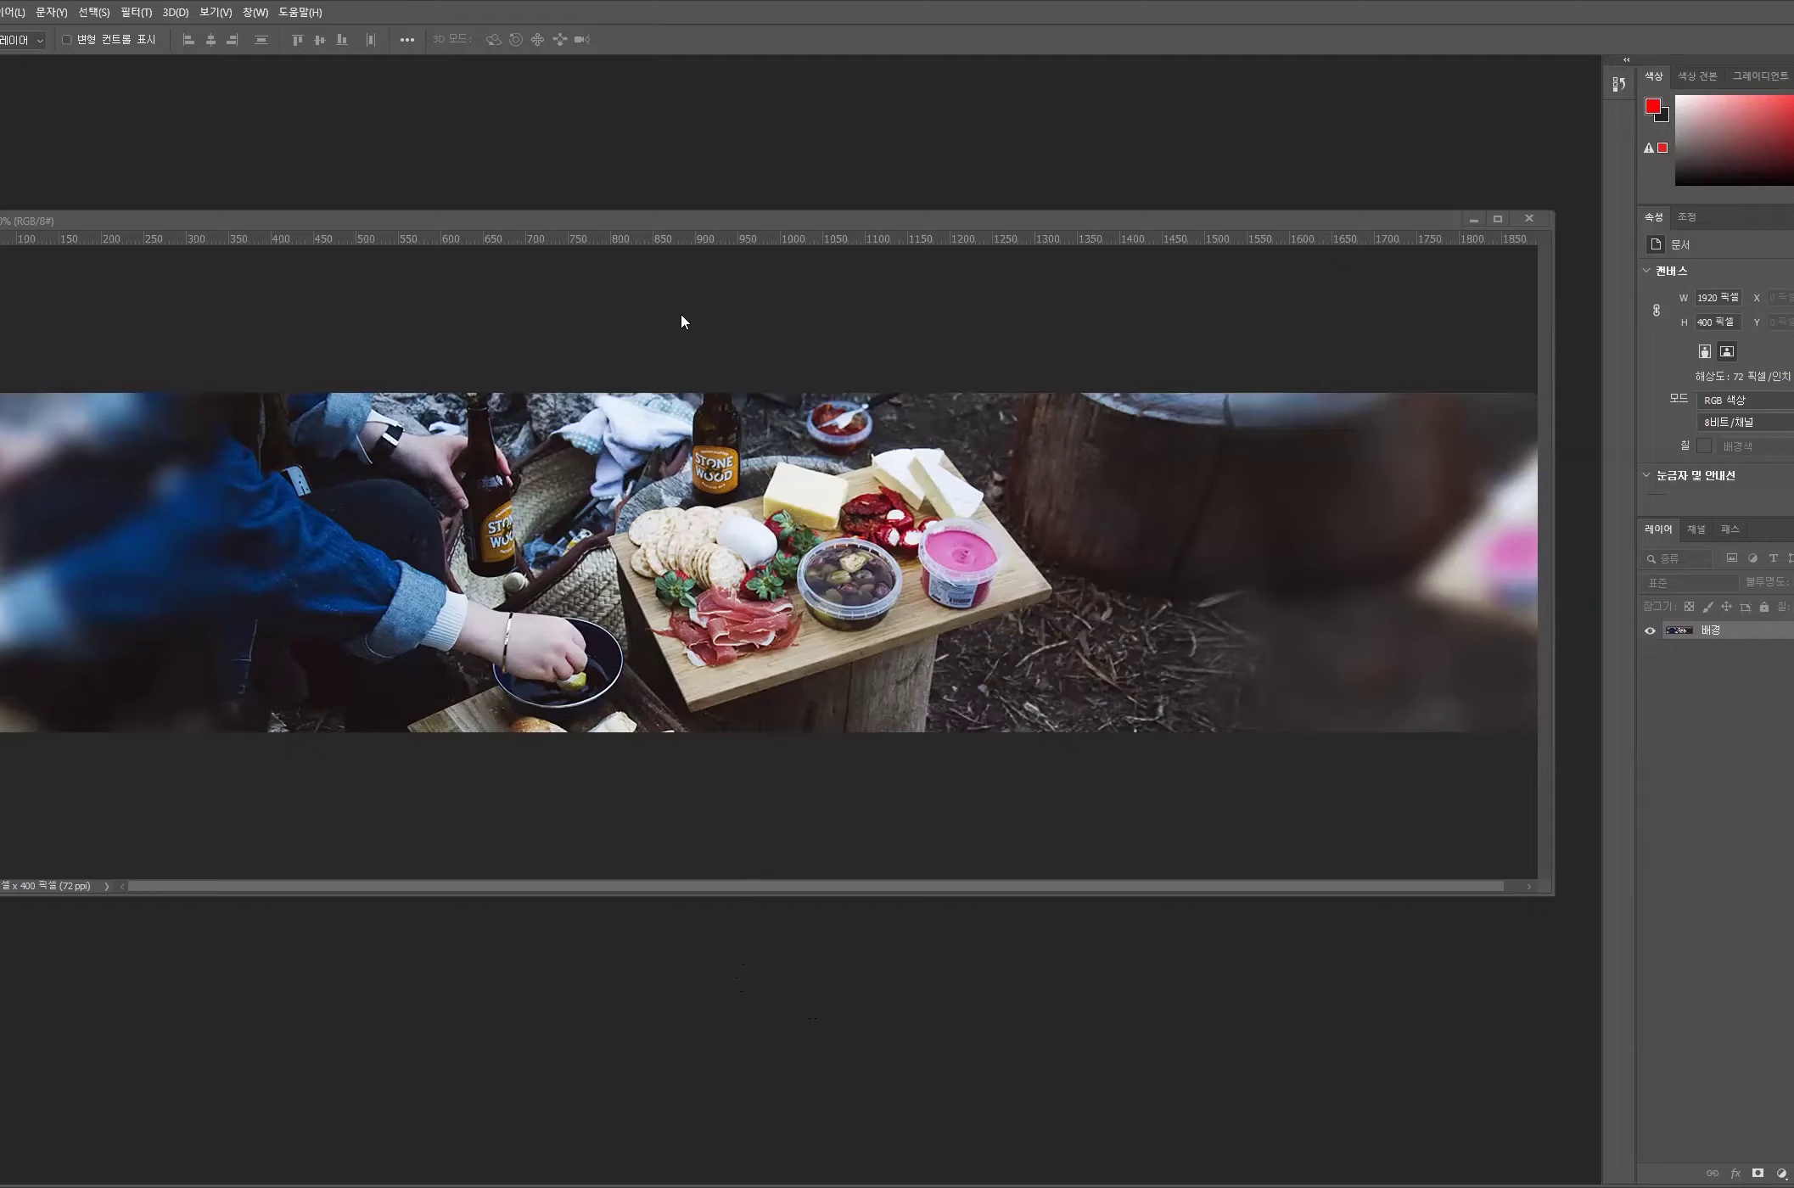
- Switch to Photoshop and create a new 600 x 250 pixel document at 72 pixels/inch with a transparent background
left_click_drag(695, 229, 679, 219)
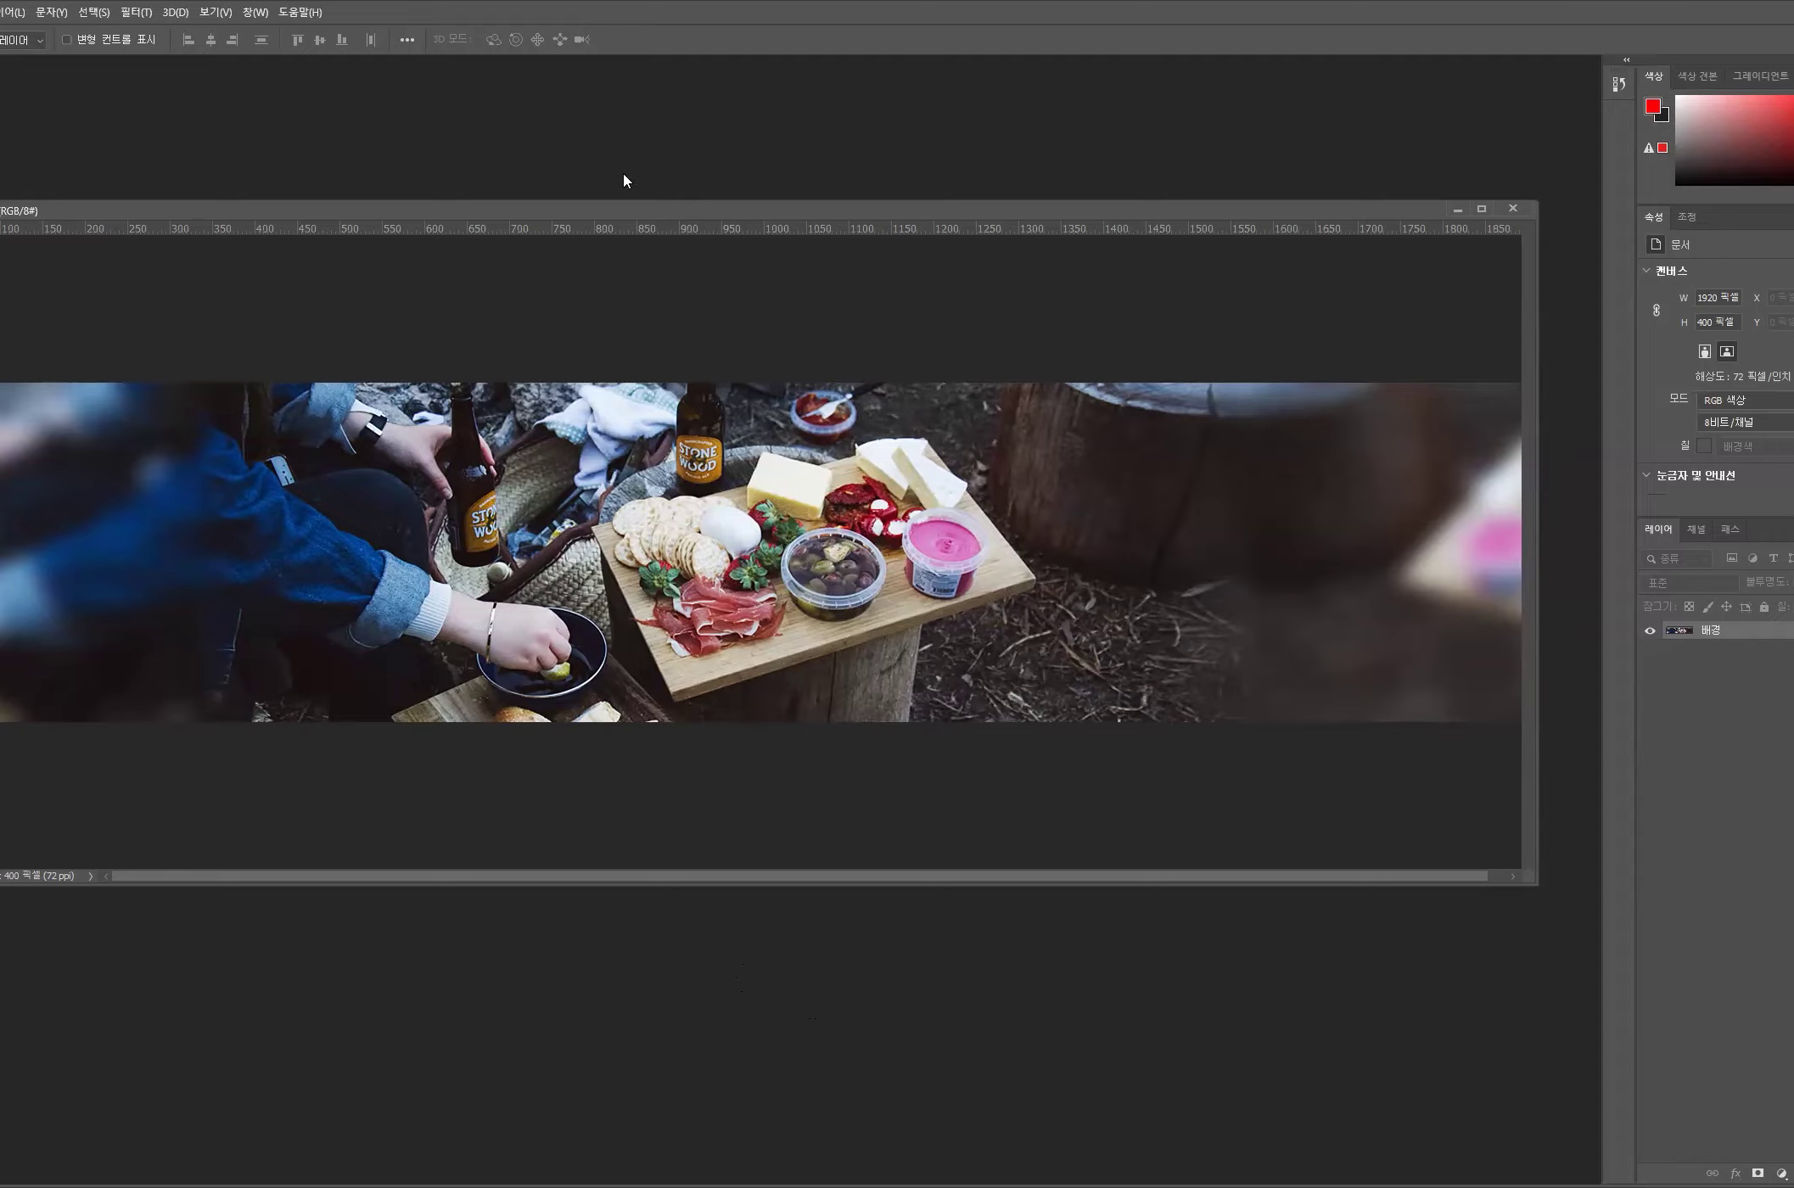
left_click_drag(615, 211, 609, 208)
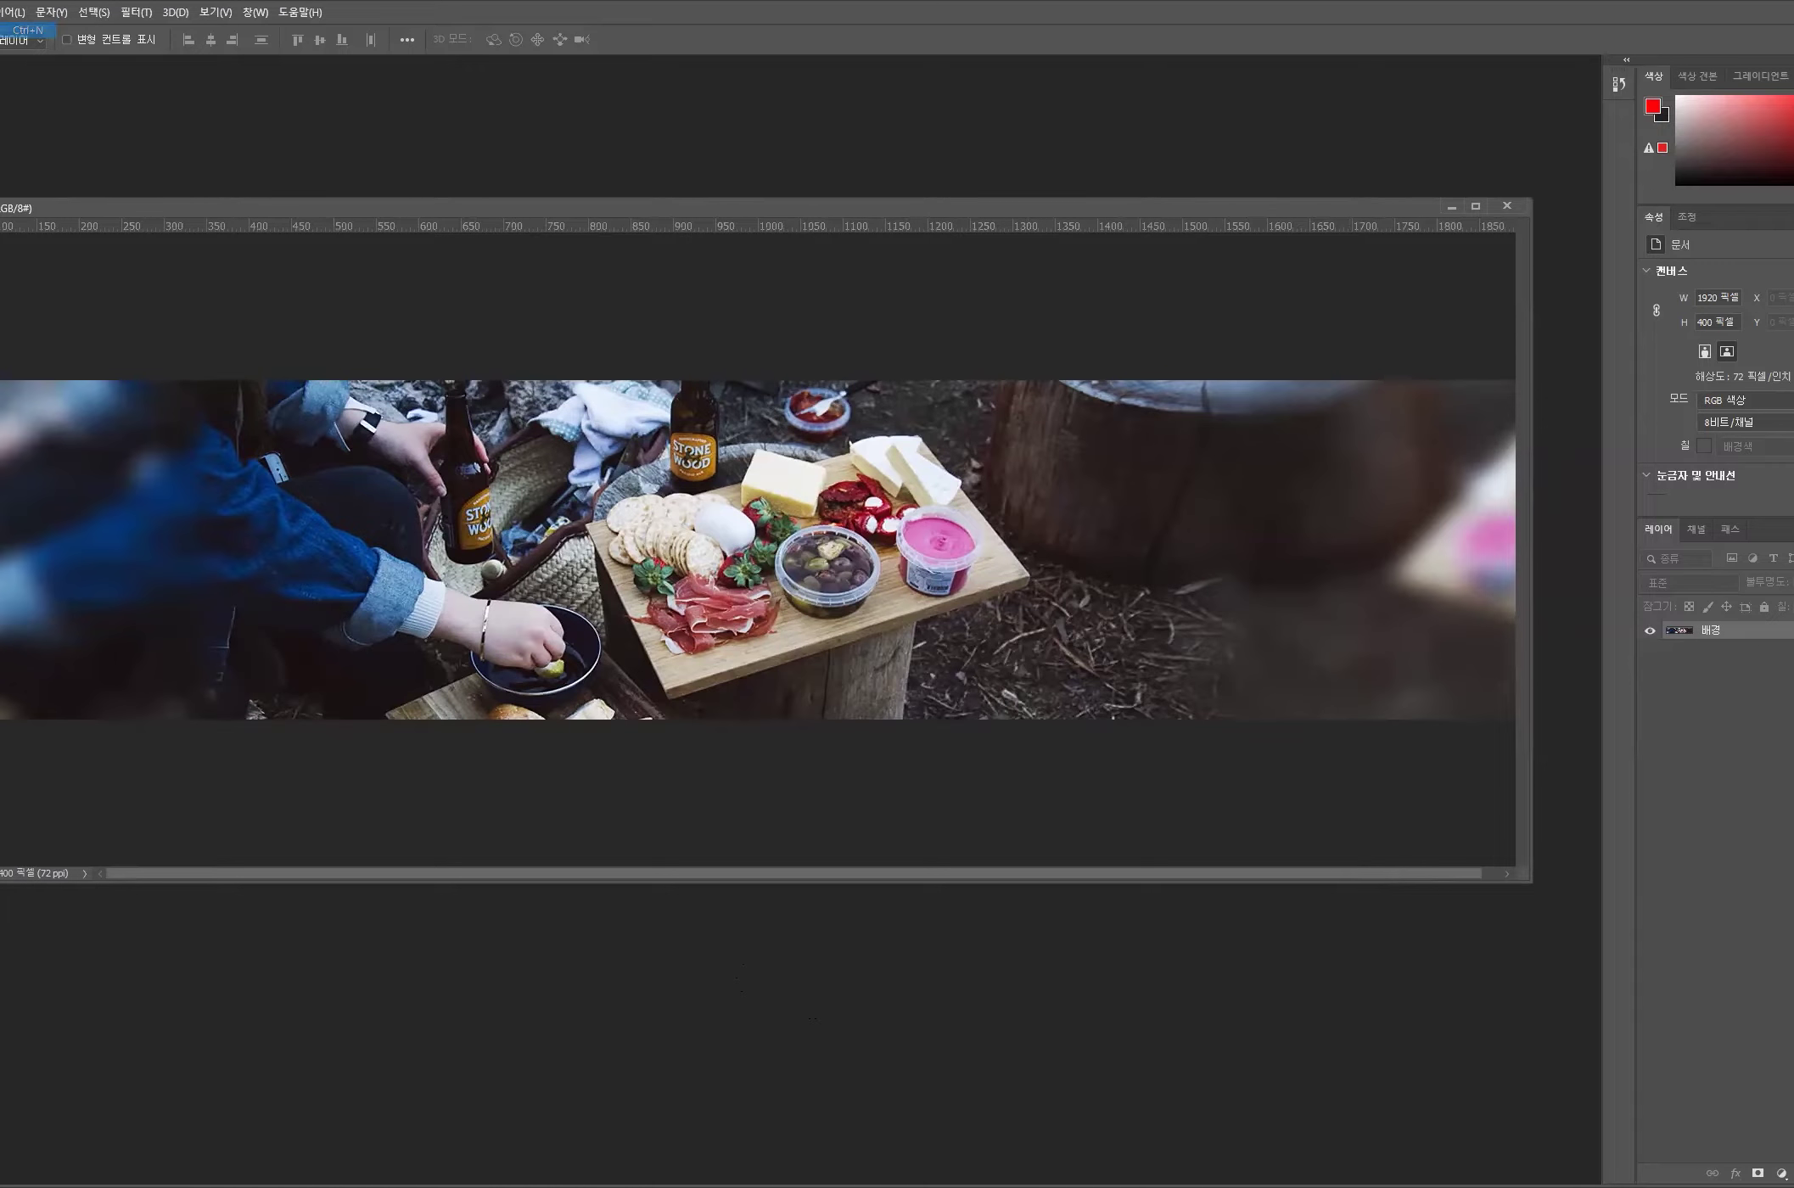
key("ctrl+n")
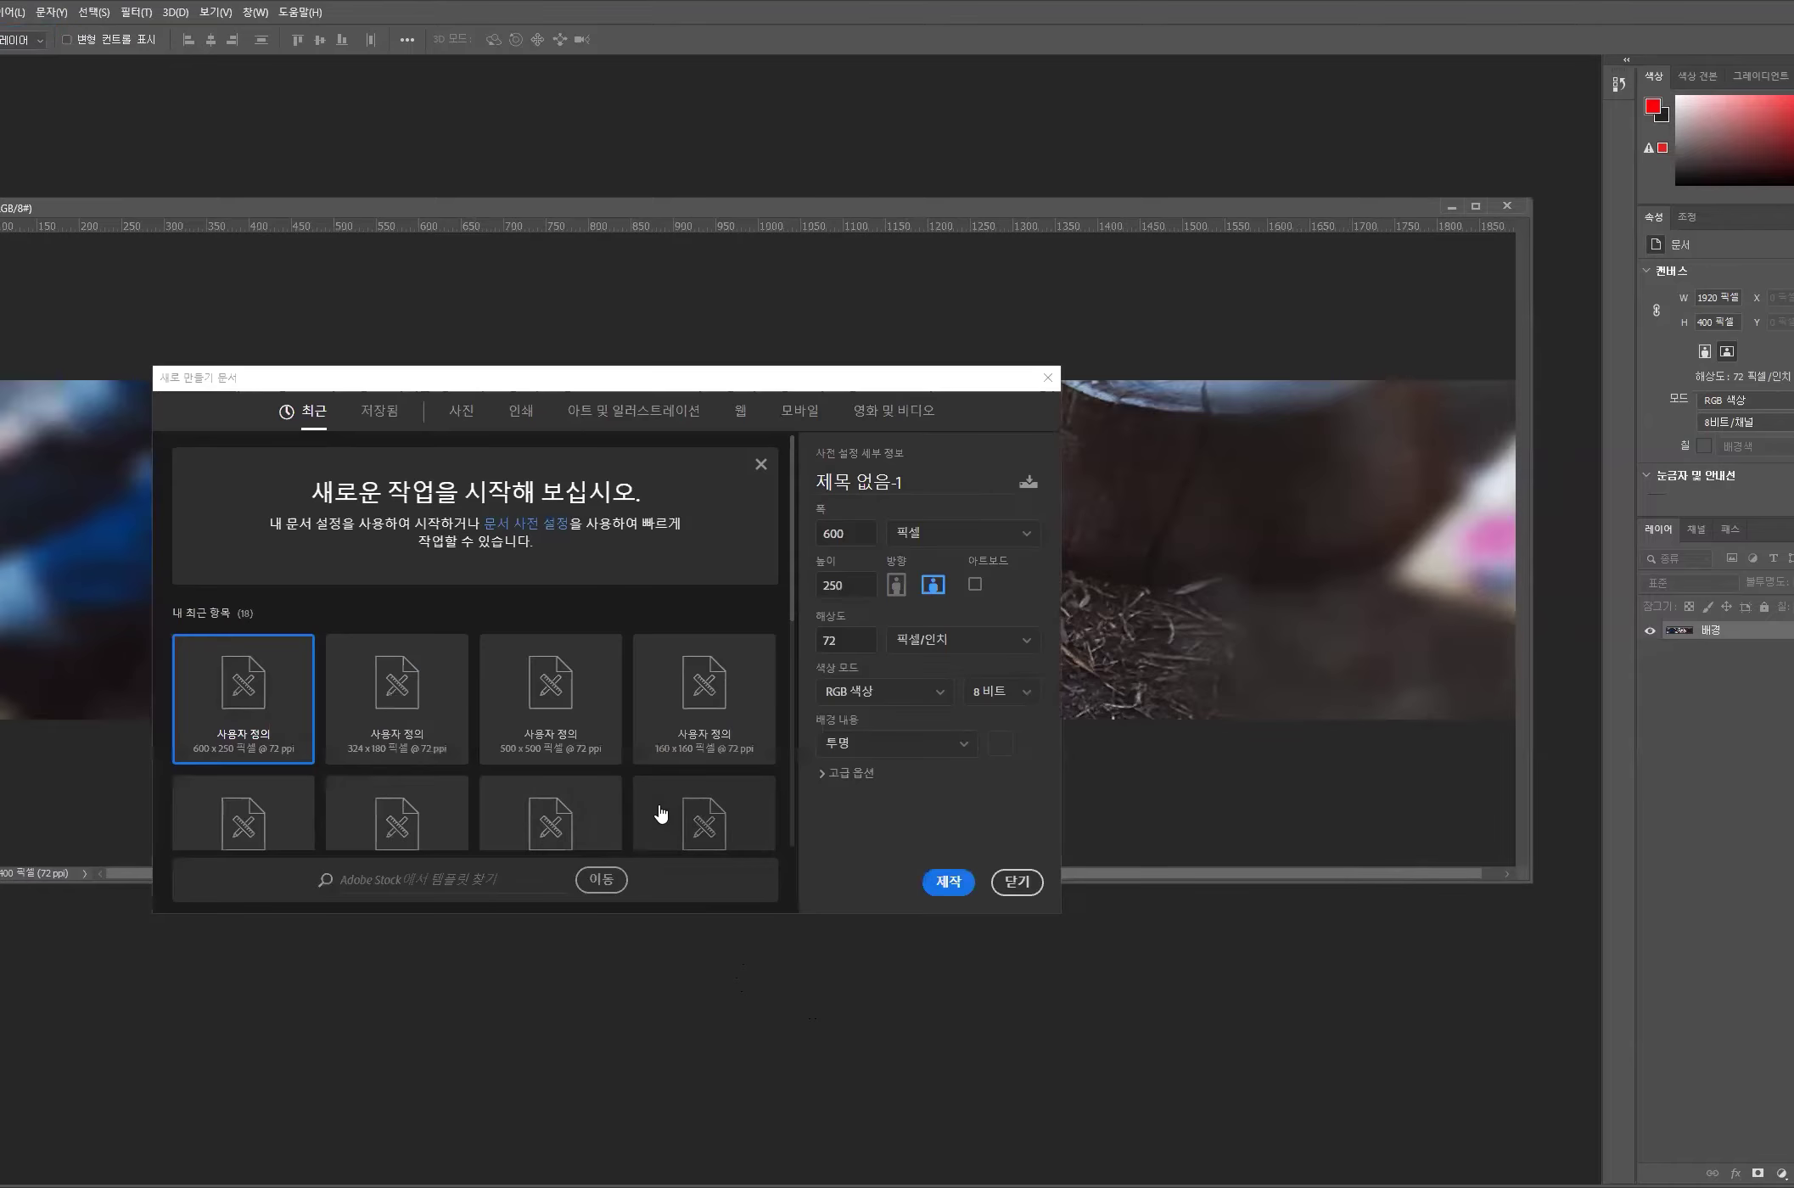
double_click(859, 531)
double_click(864, 584)
left_click(955, 887)
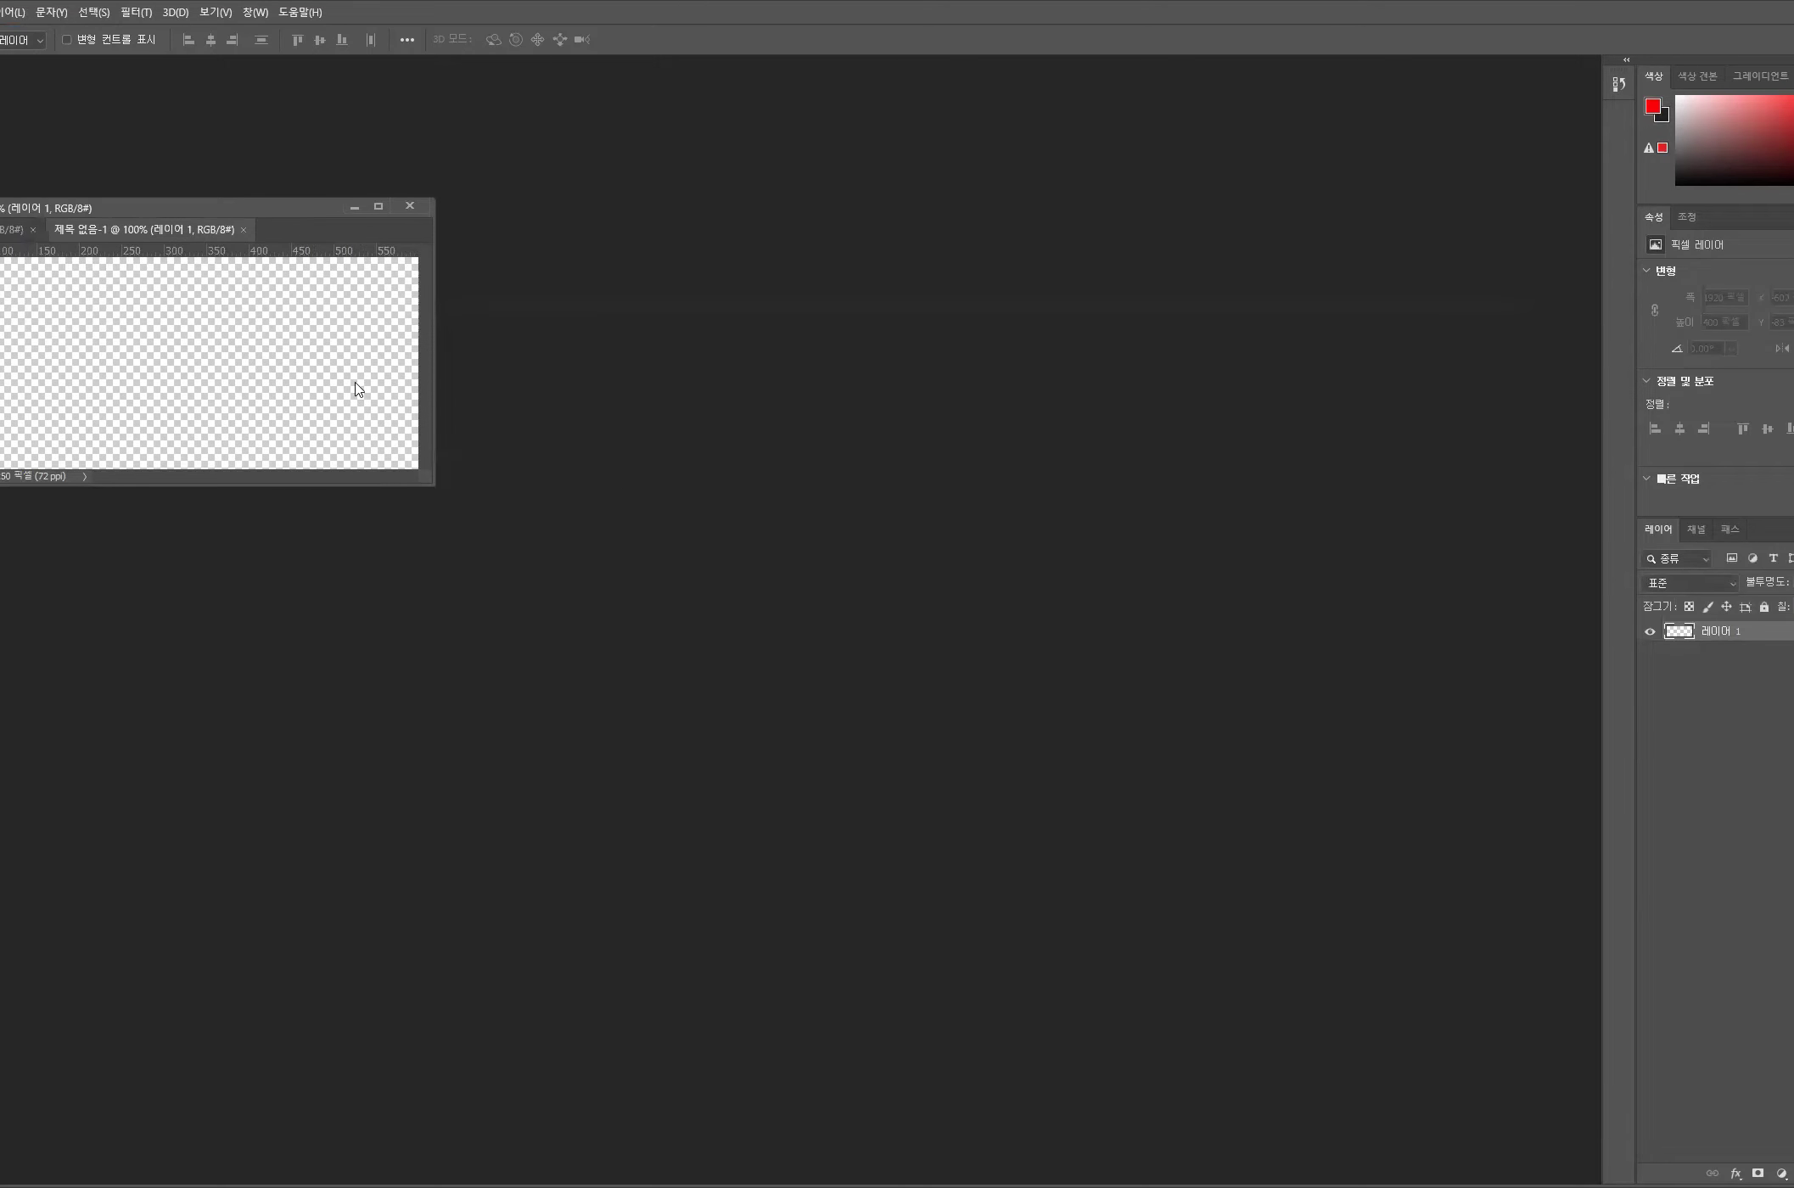
- Float the new document in its own enlarged window and copy the wide camping food image into it
left_click_drag(204, 229, 718, 484)
left_click_drag(40, 312, 668, 522)
left_click_drag(829, 473, 414, 433)
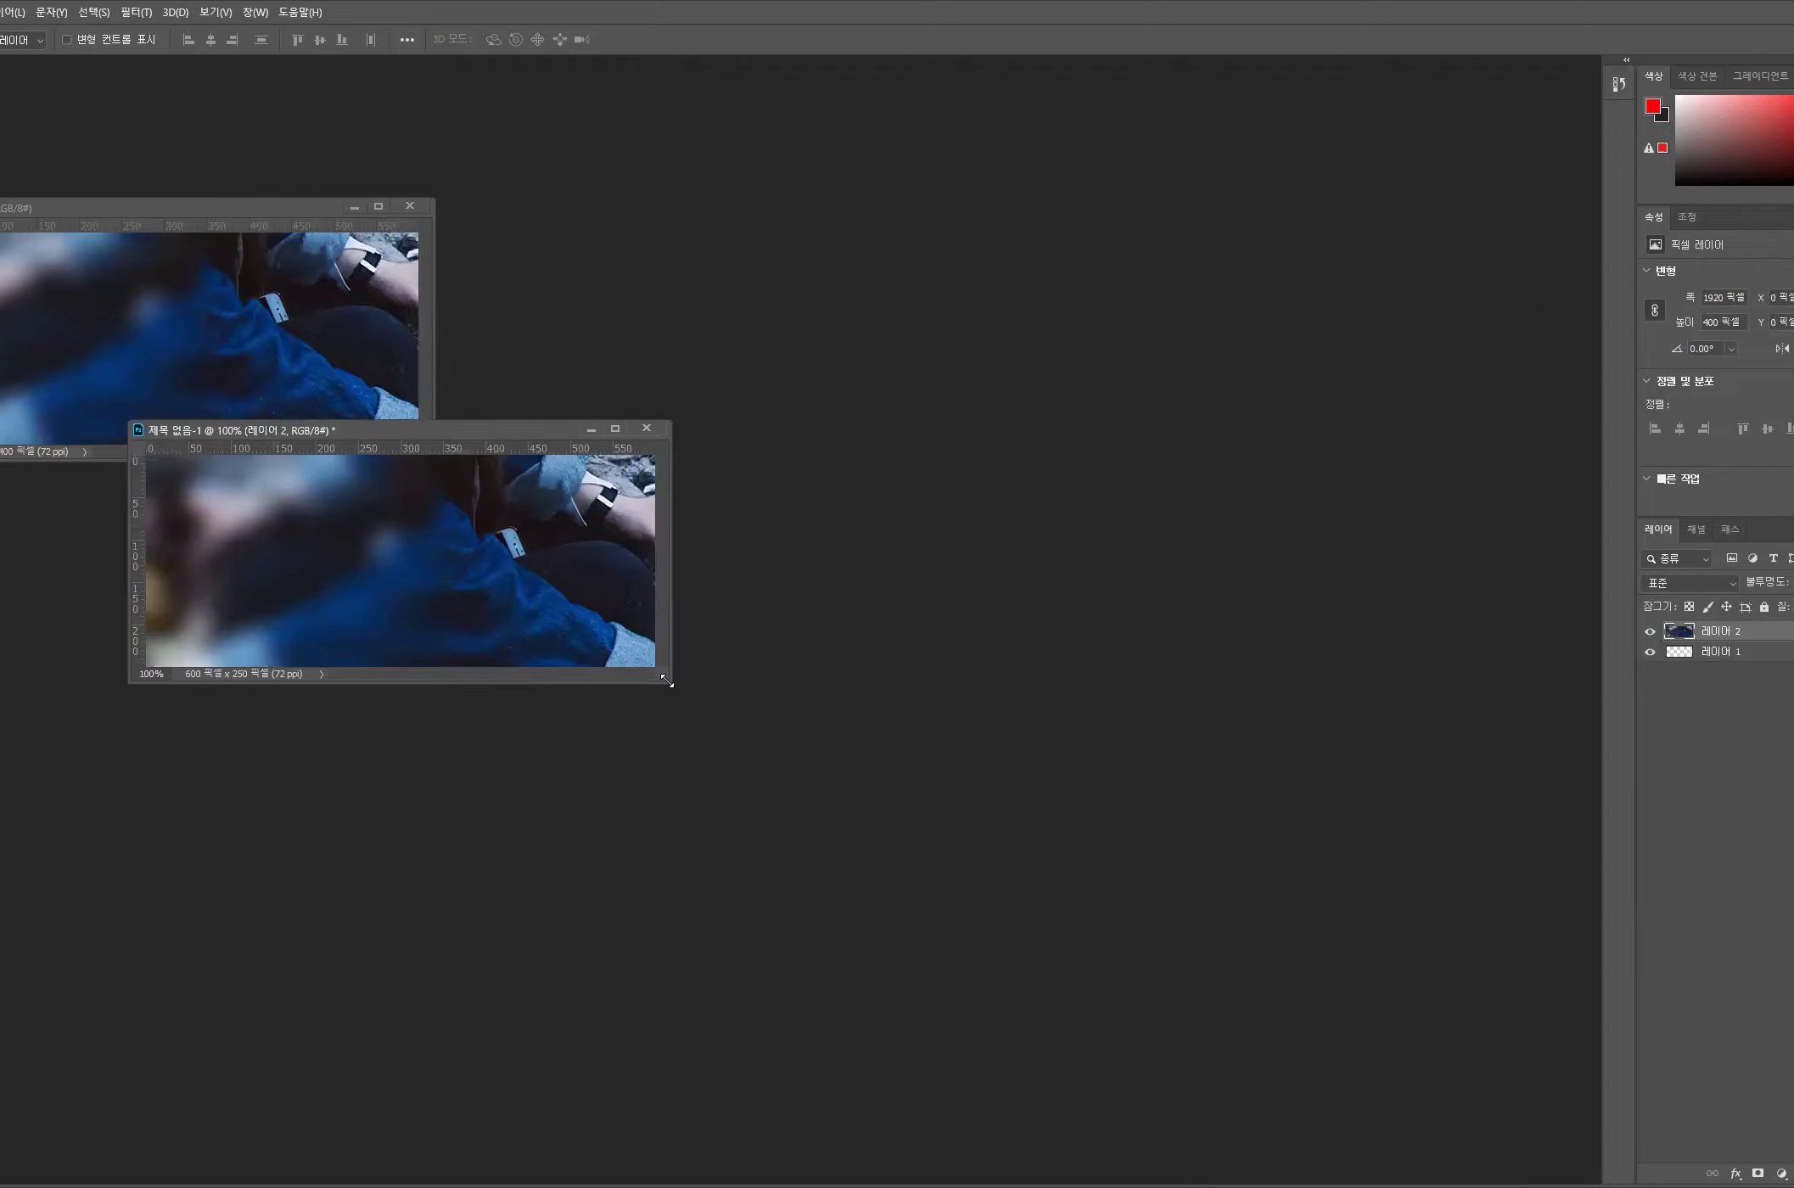
left_click_drag(667, 680, 1414, 1083)
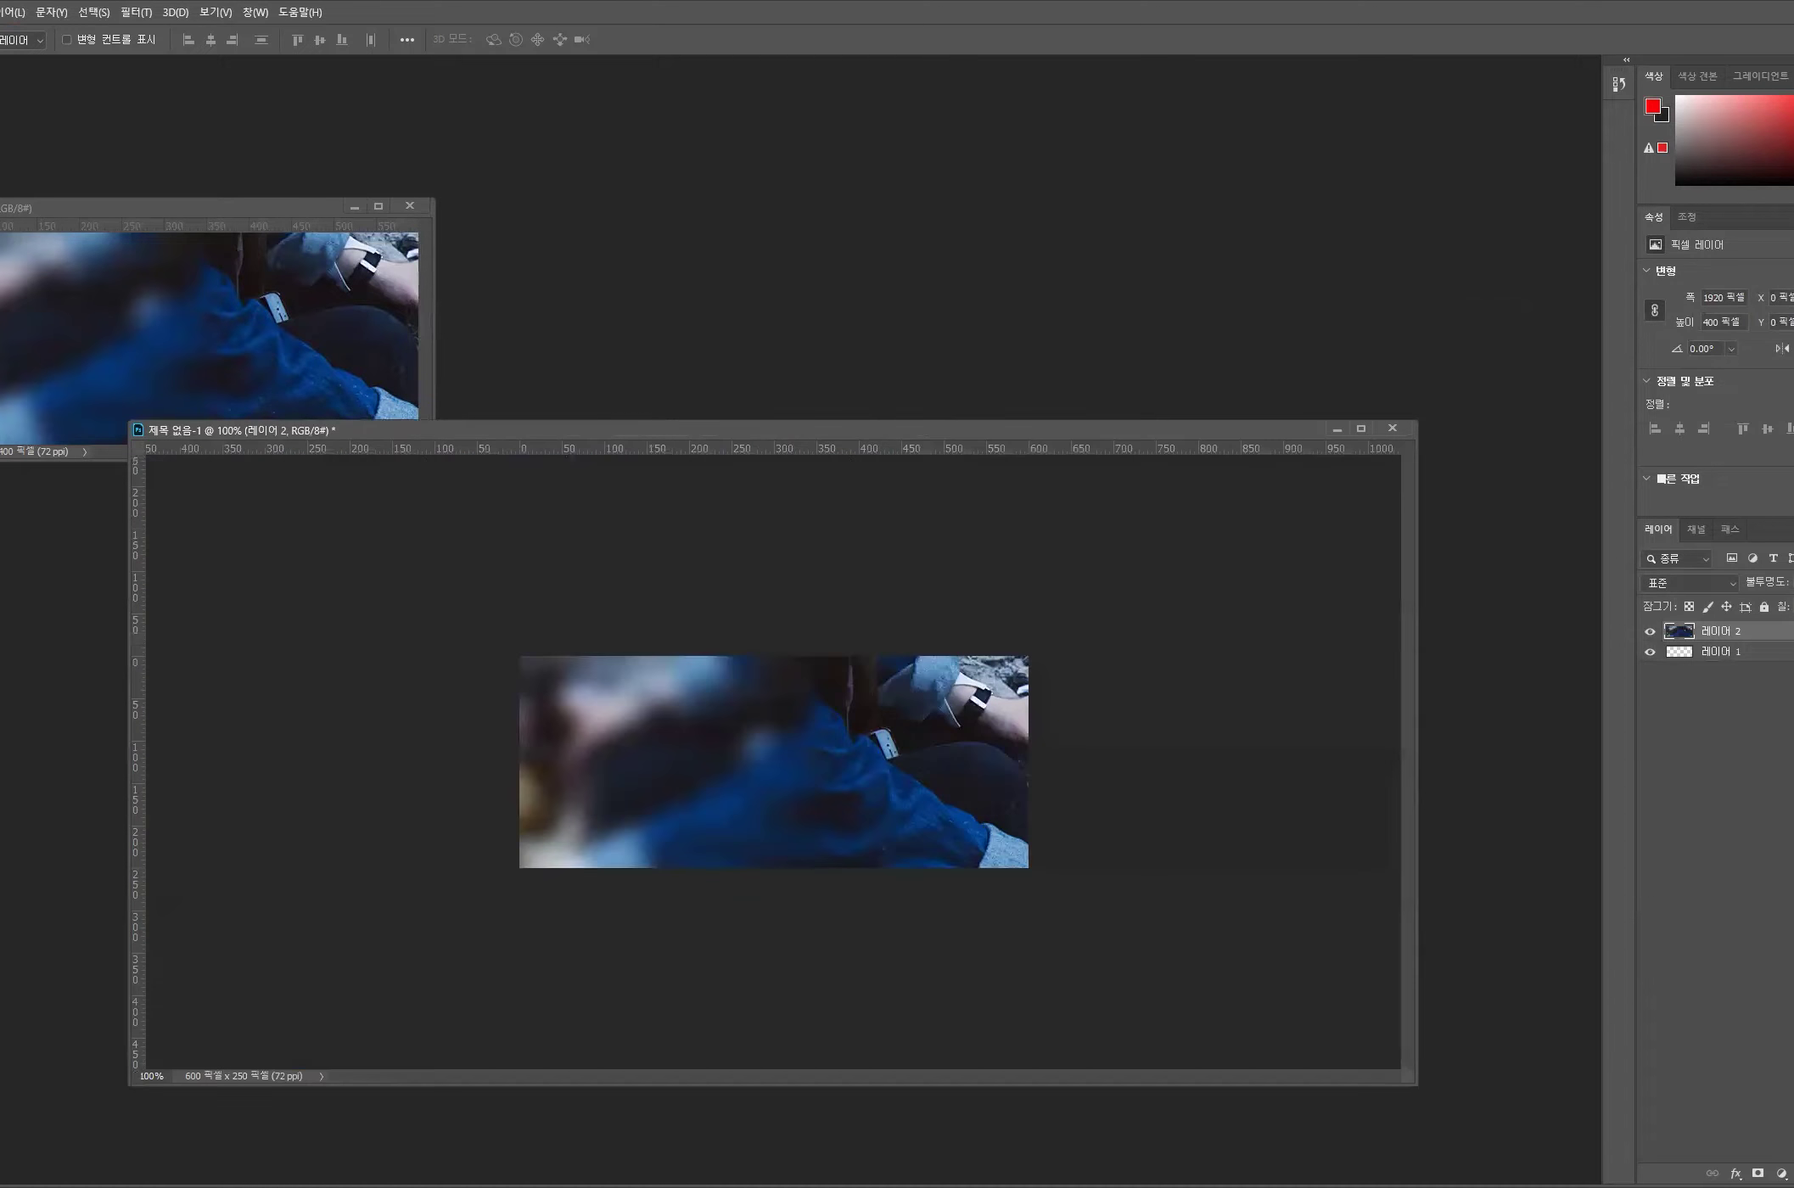
- Reposition the camping image with Free Transform so the bottles and food board fill the 600 x 250 canvas
key("alt+e")
left_click(28, 386)
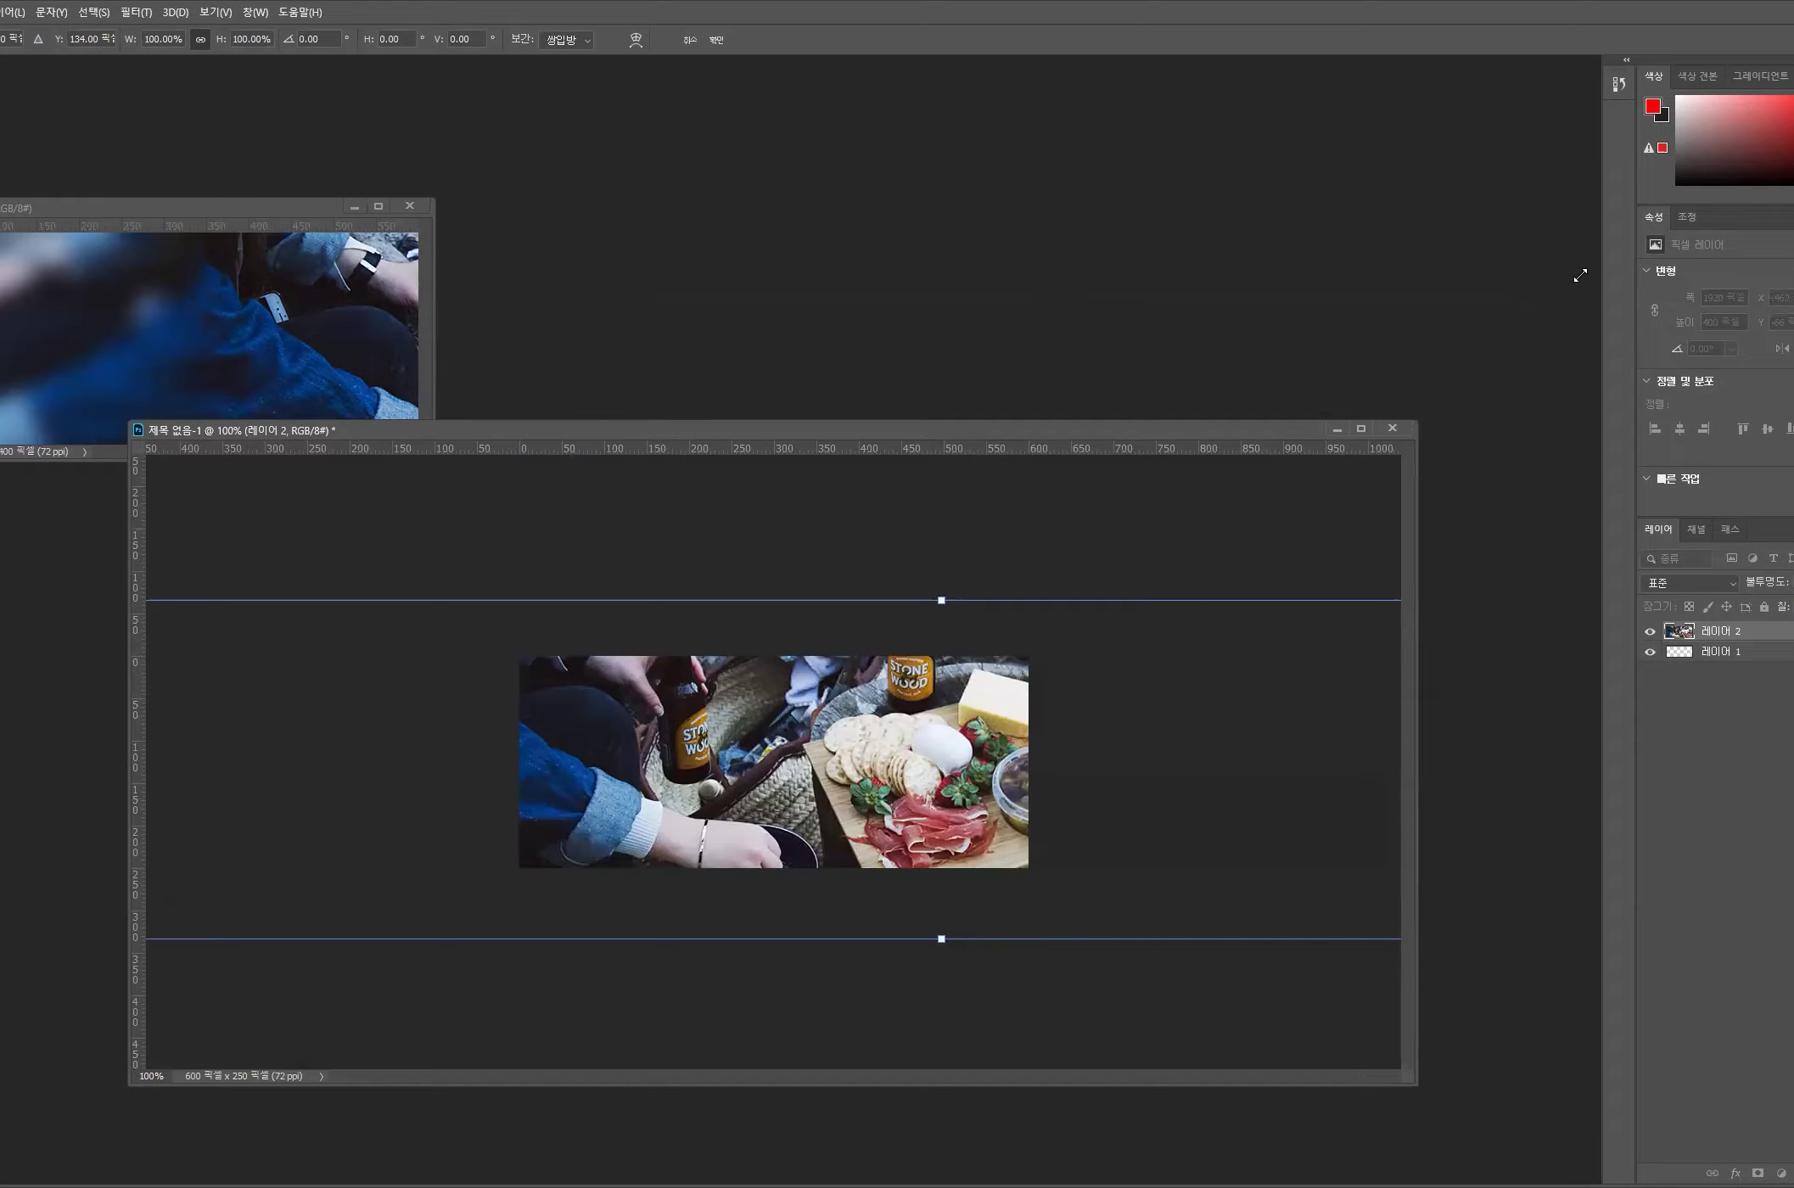
left_click_drag(1416, 422, 1580, 274)
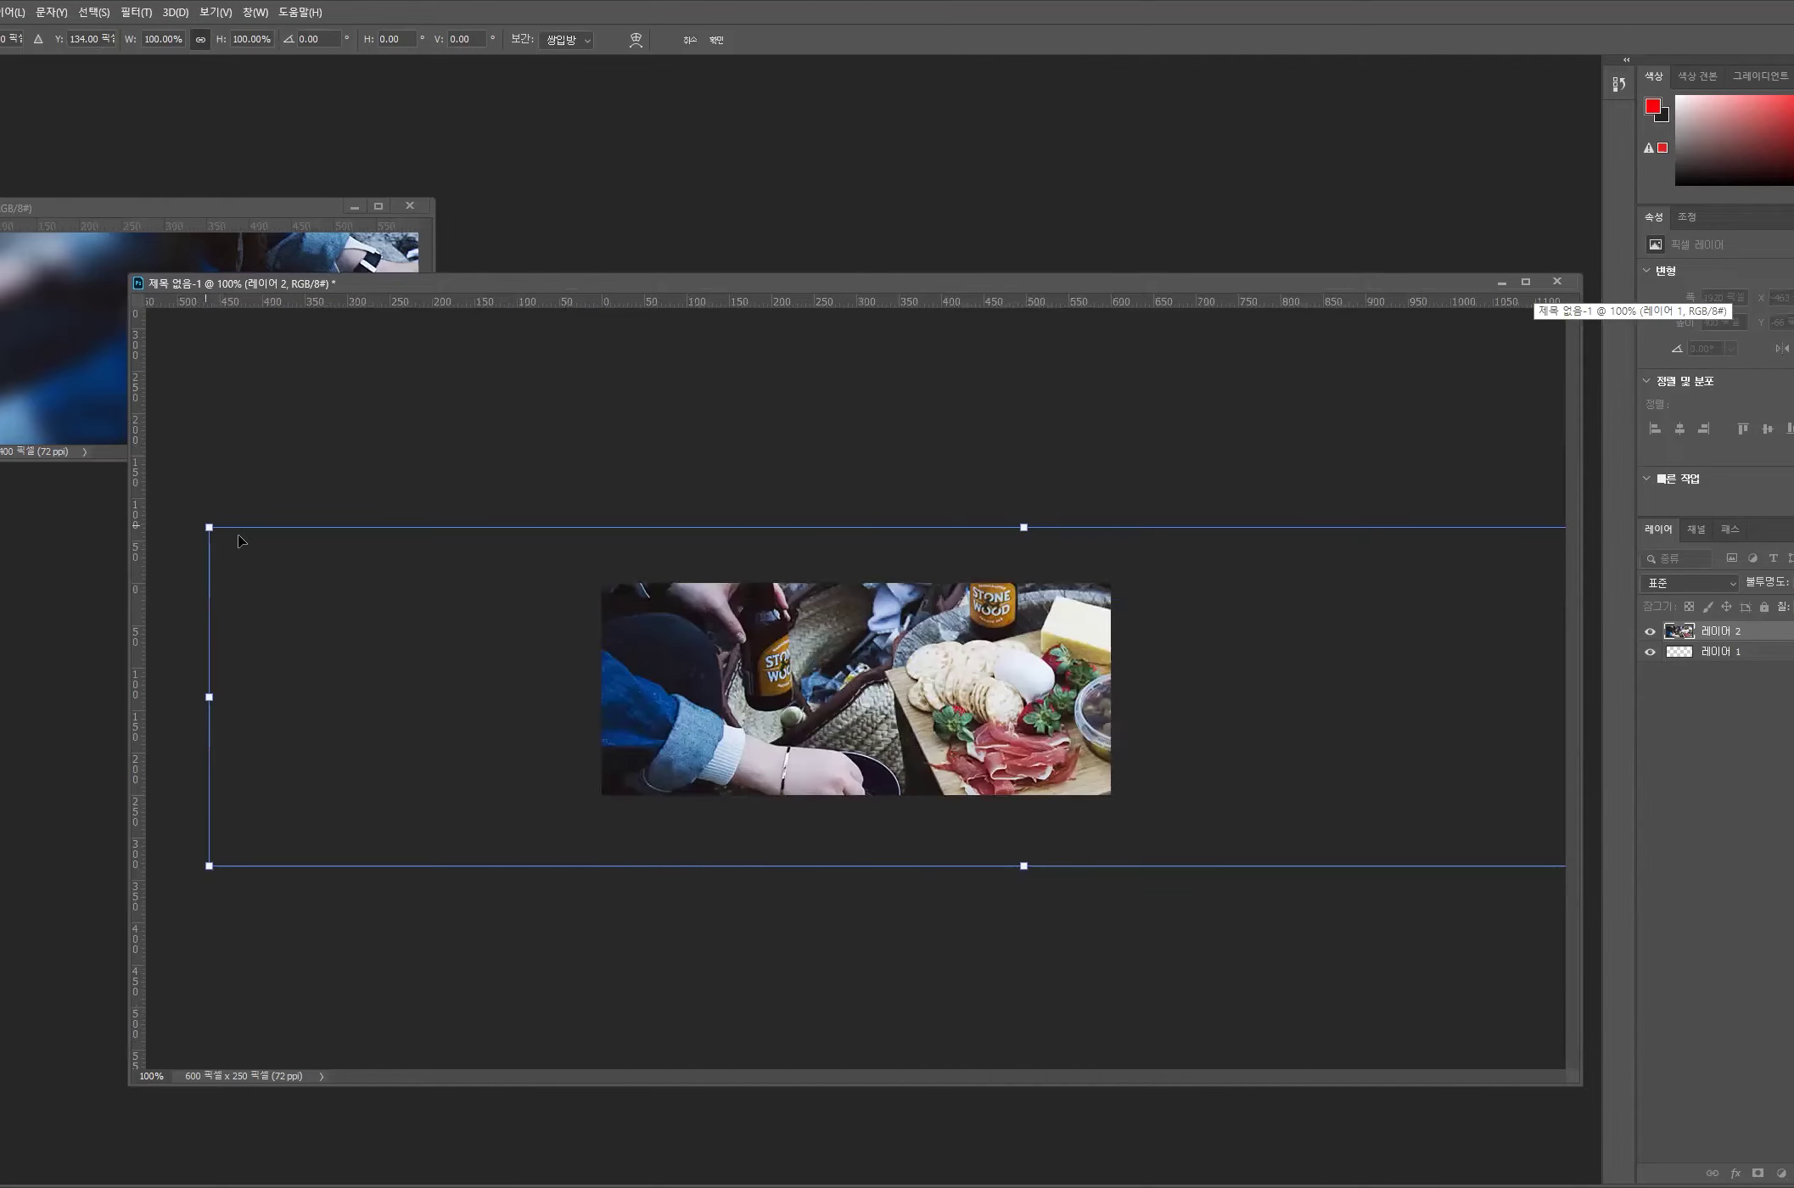
key("Return")
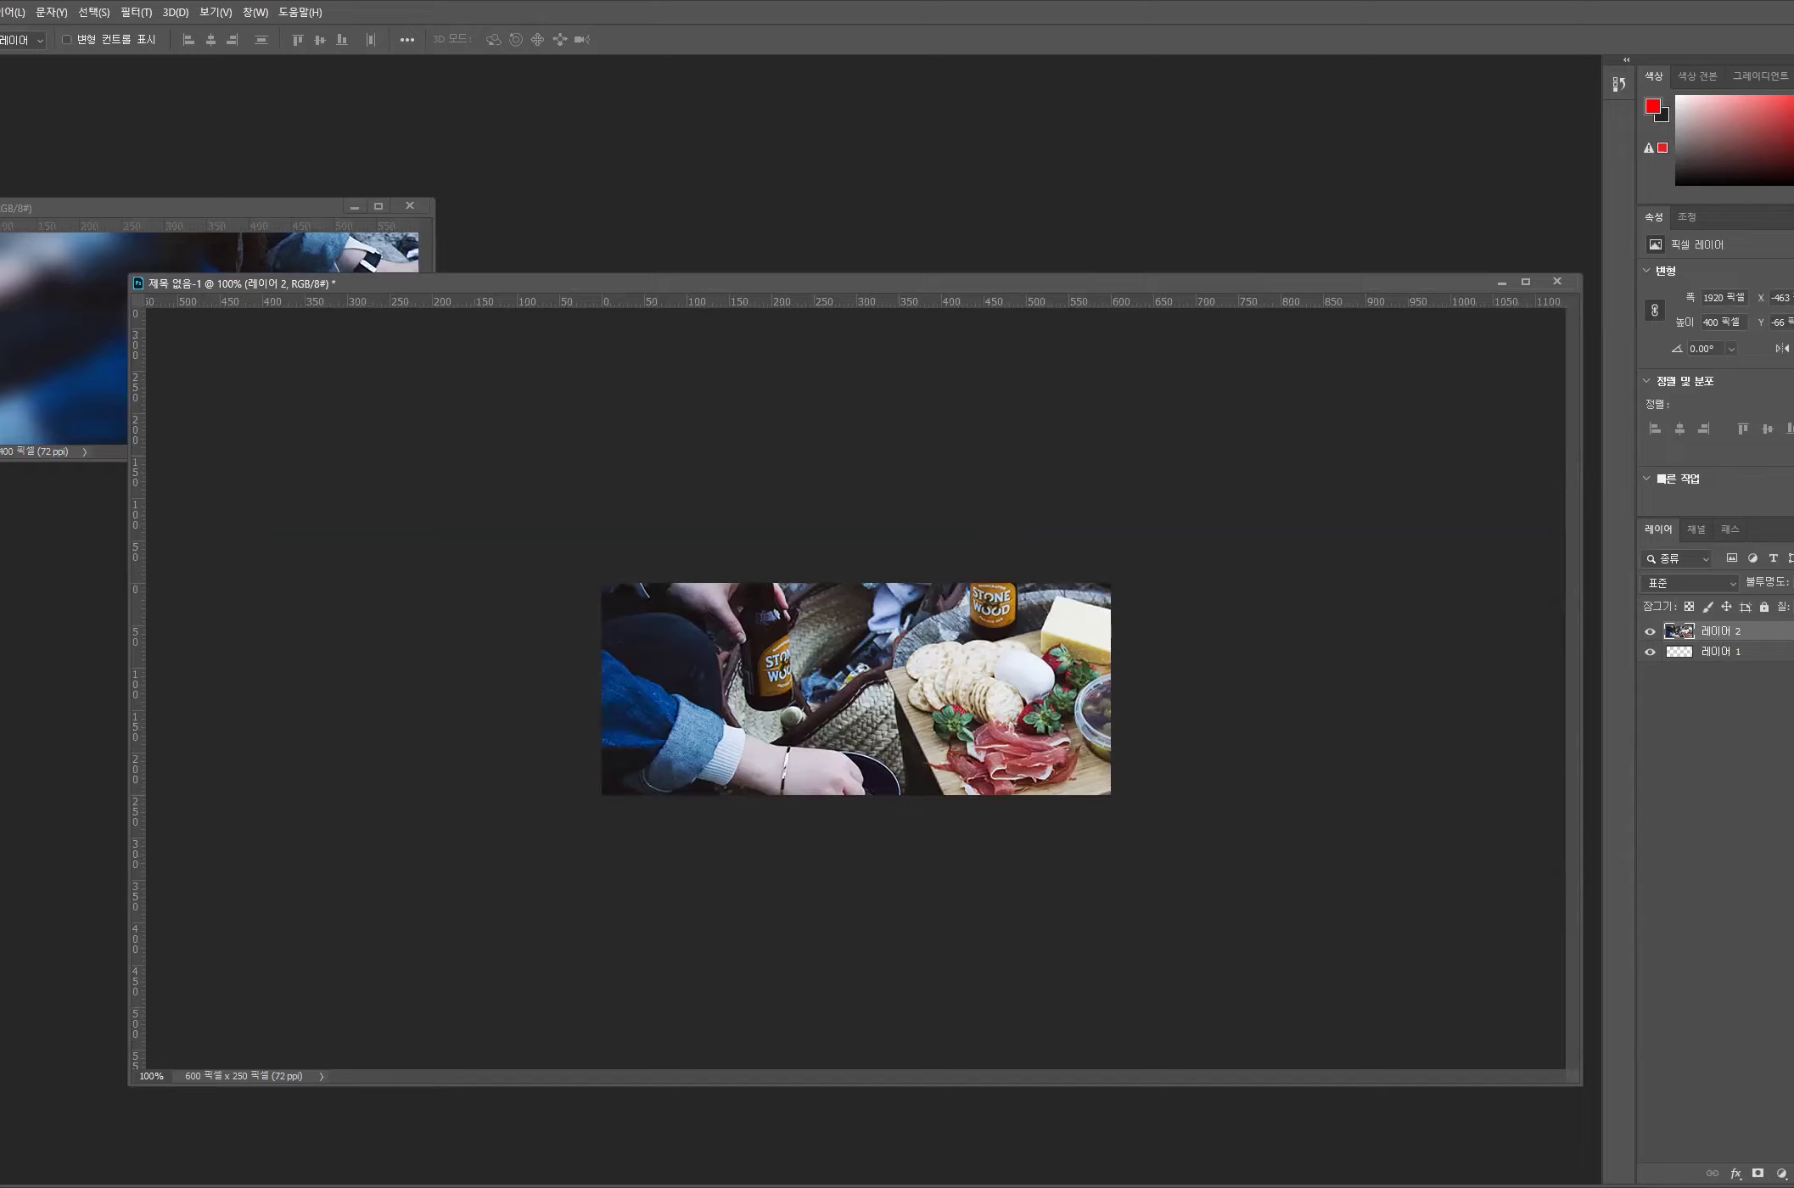
- Save the 600 x 250 banner as the low-quality JPEG 캠핑 600X250_1.jpg in the 기획전 folder
left_click(2, 12)
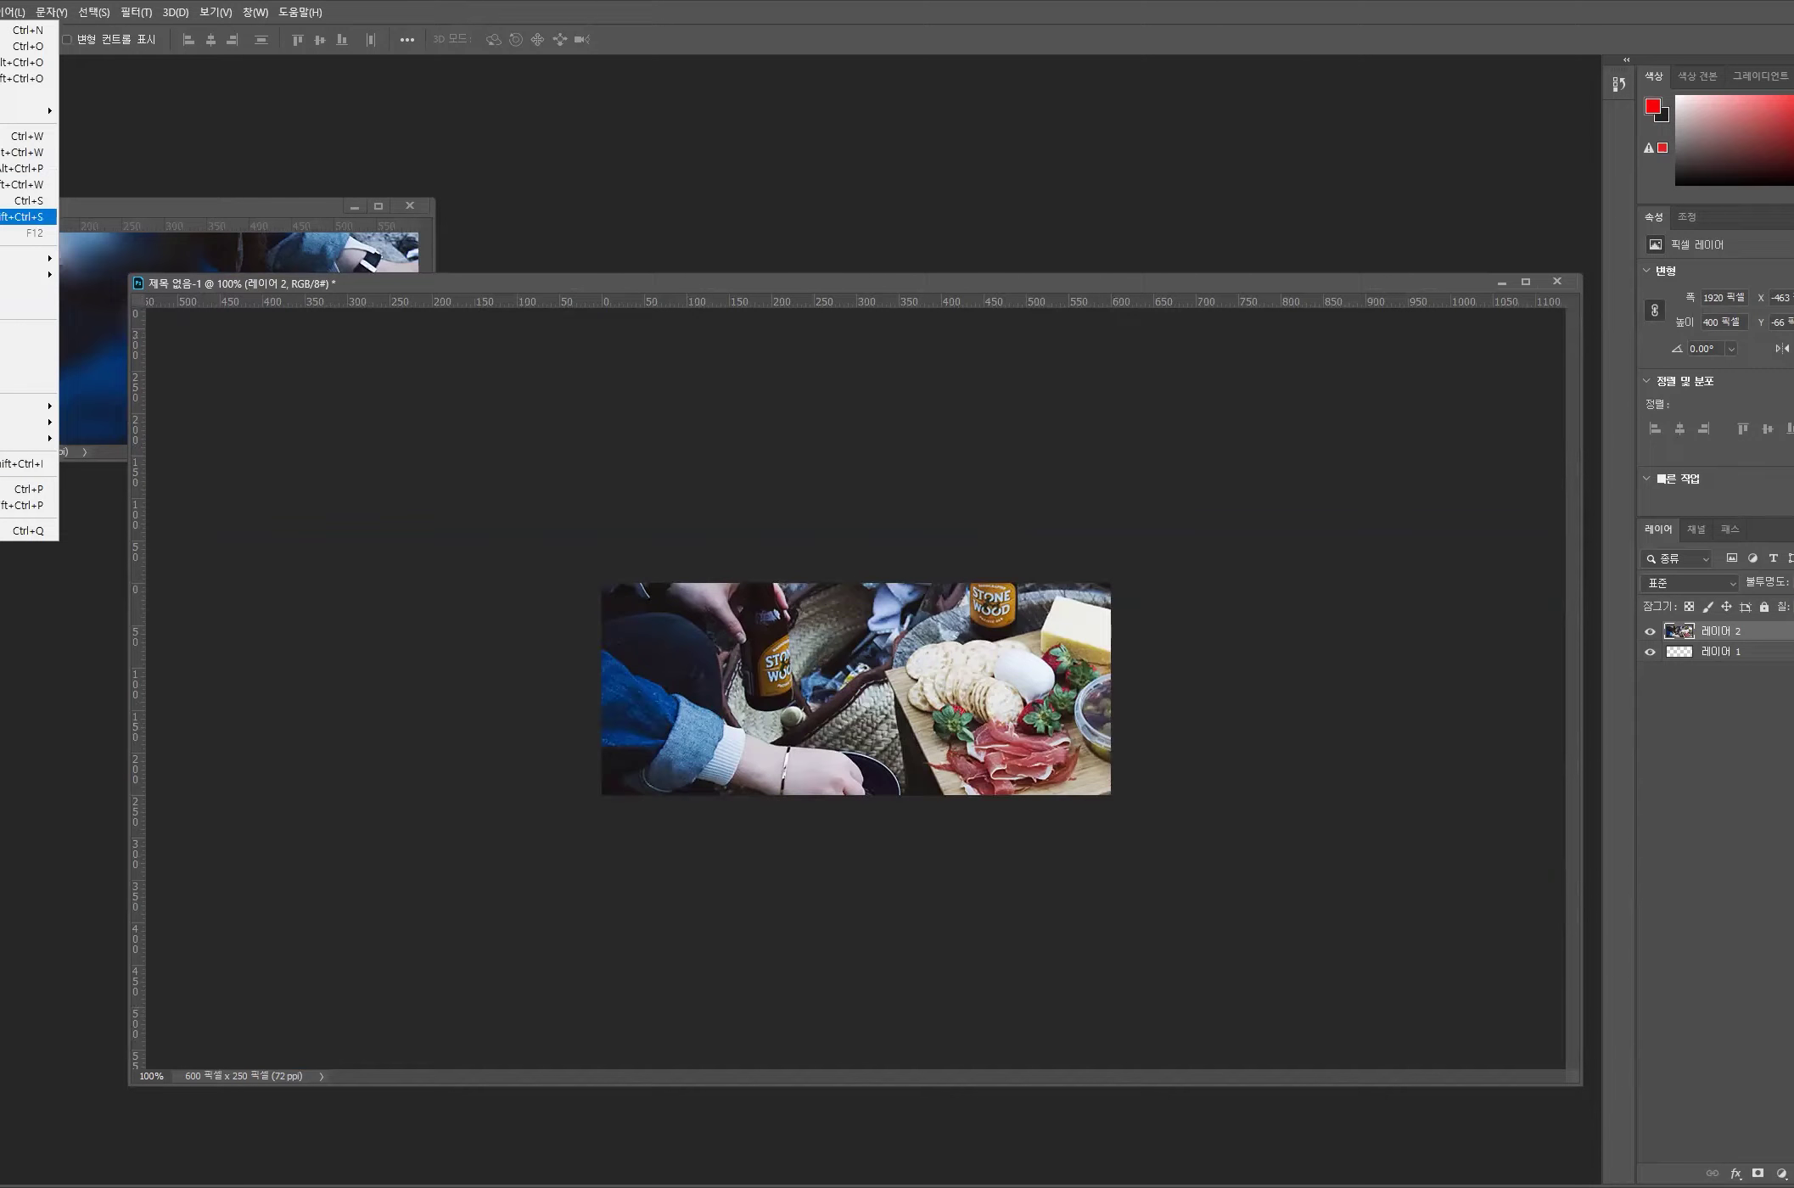
key("Escape")
key("ctrl+s")
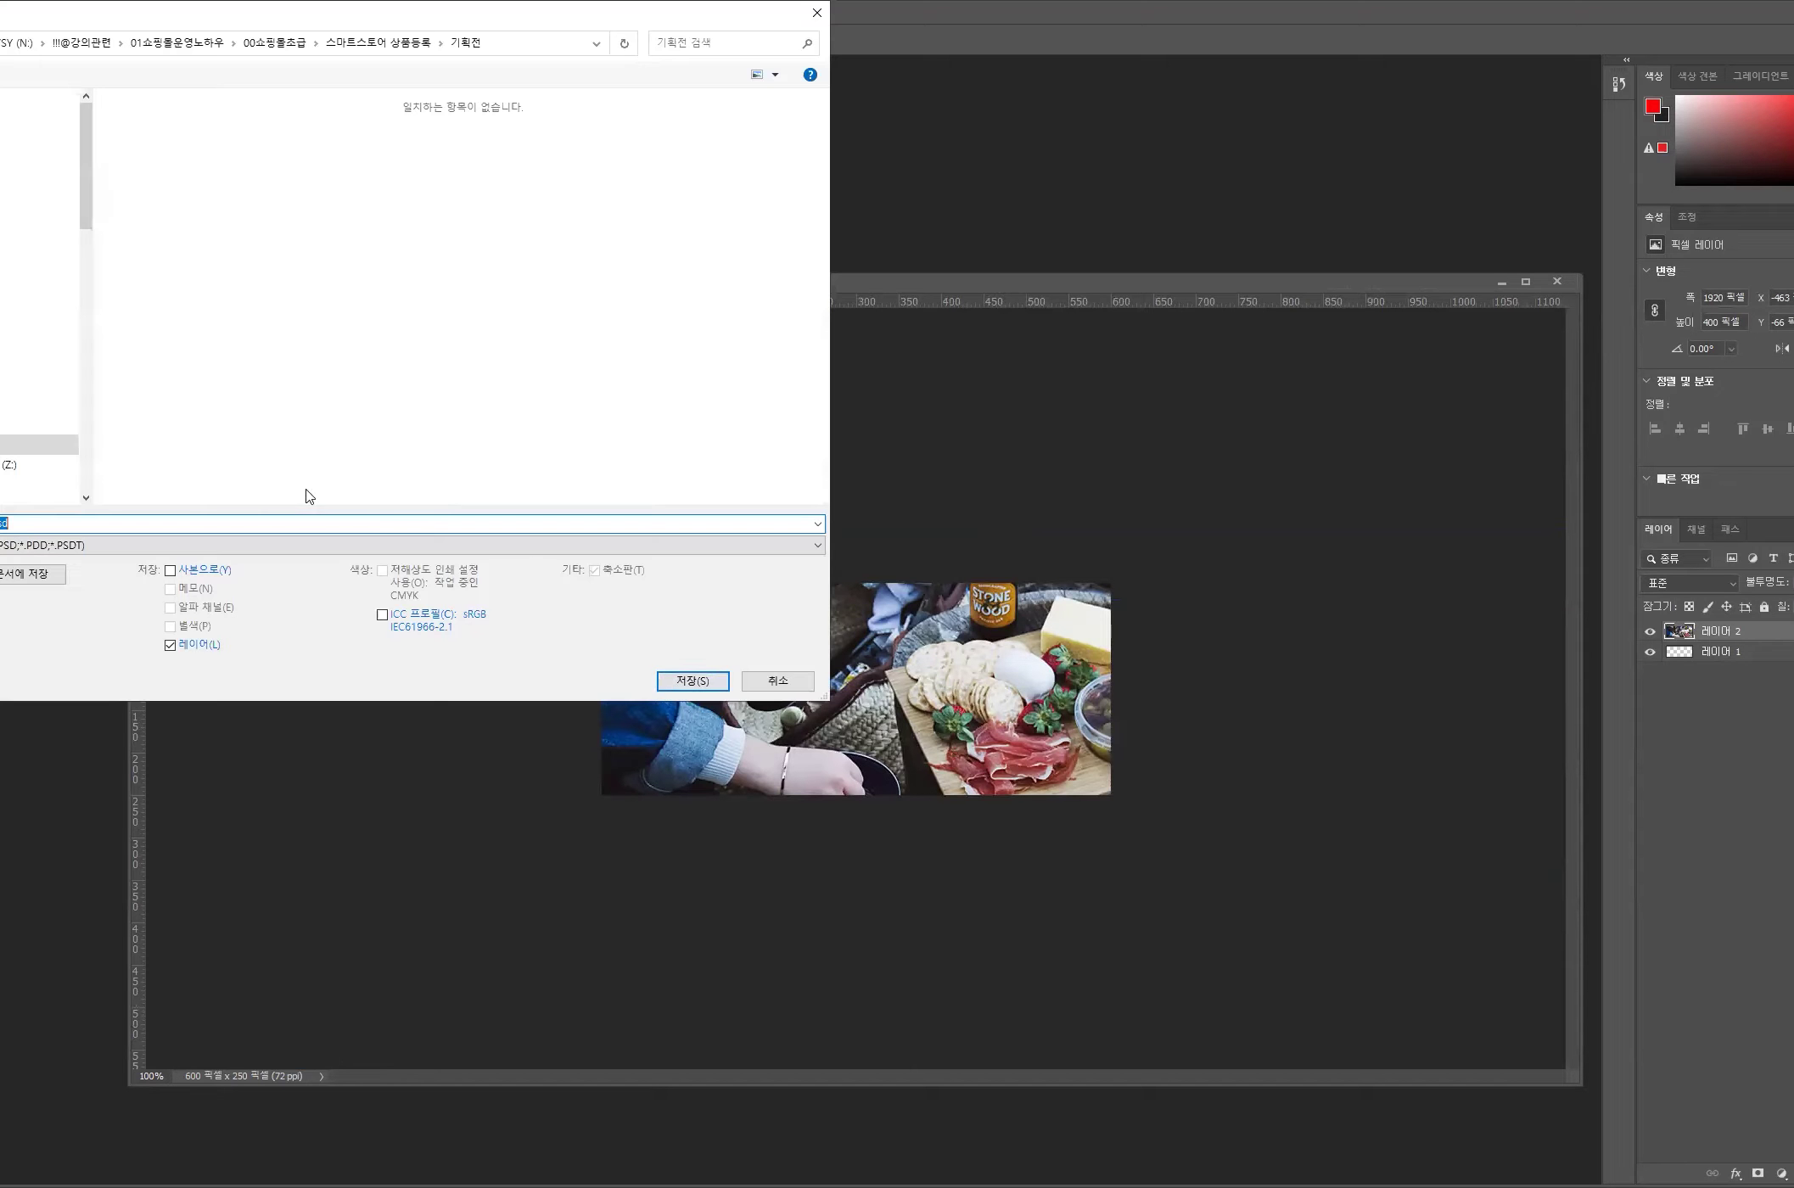
left_click(220, 548)
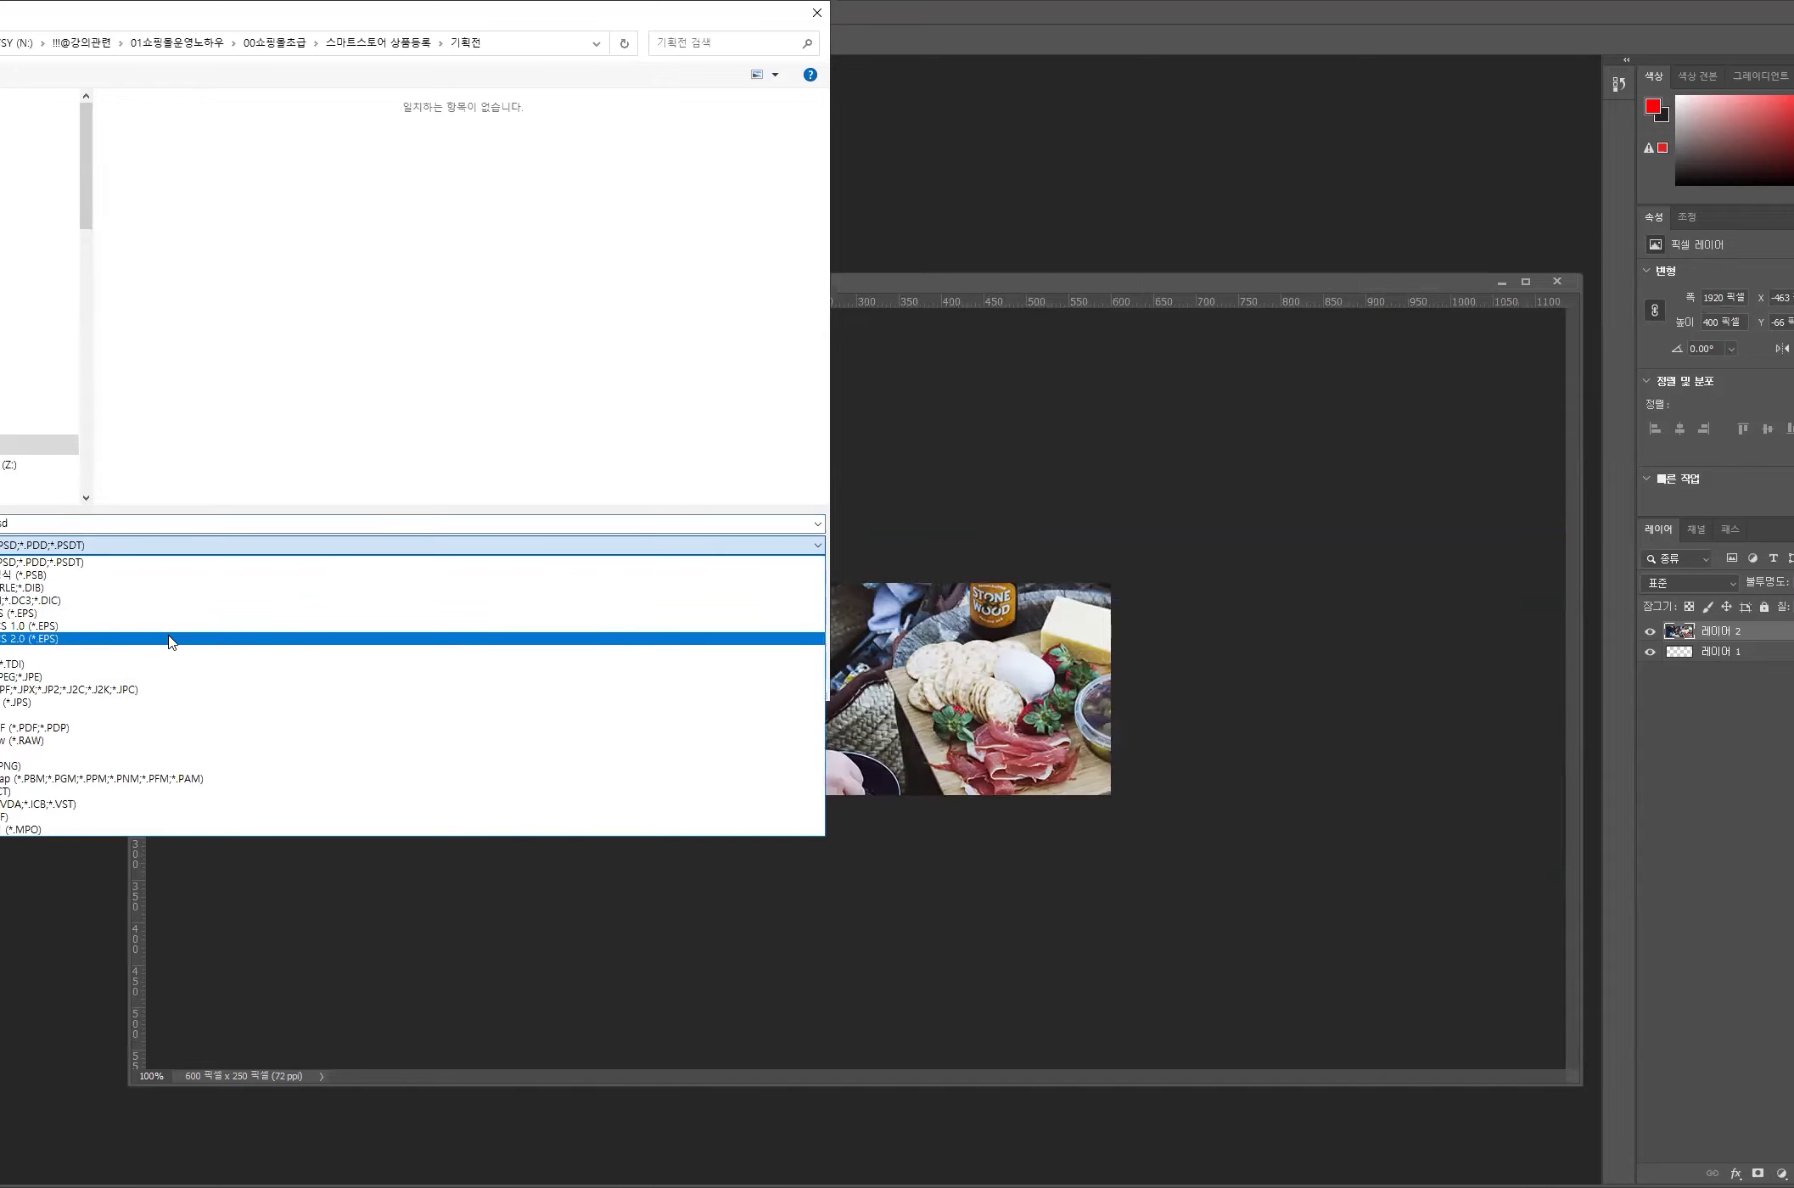
left_click(164, 676)
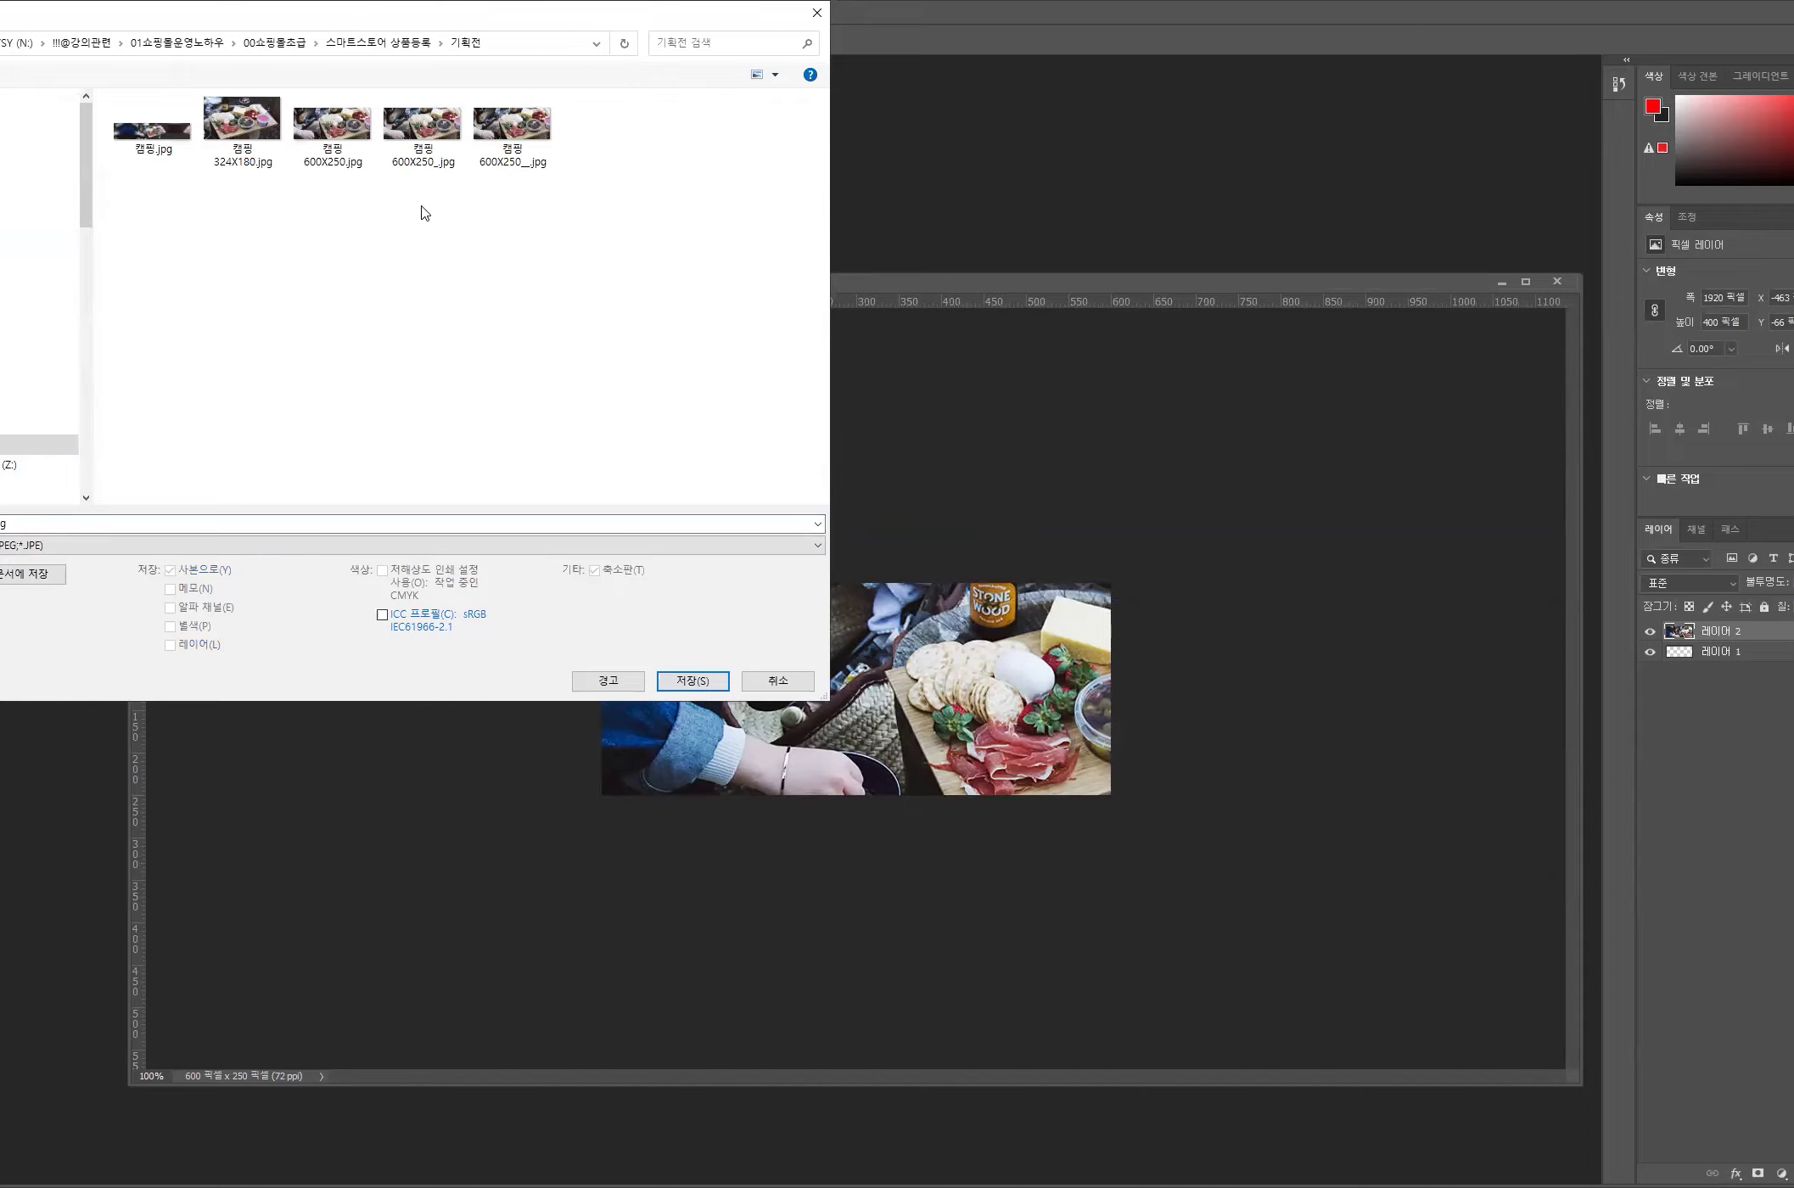
left_click(342, 155)
double_click(10, 524)
key("Left")
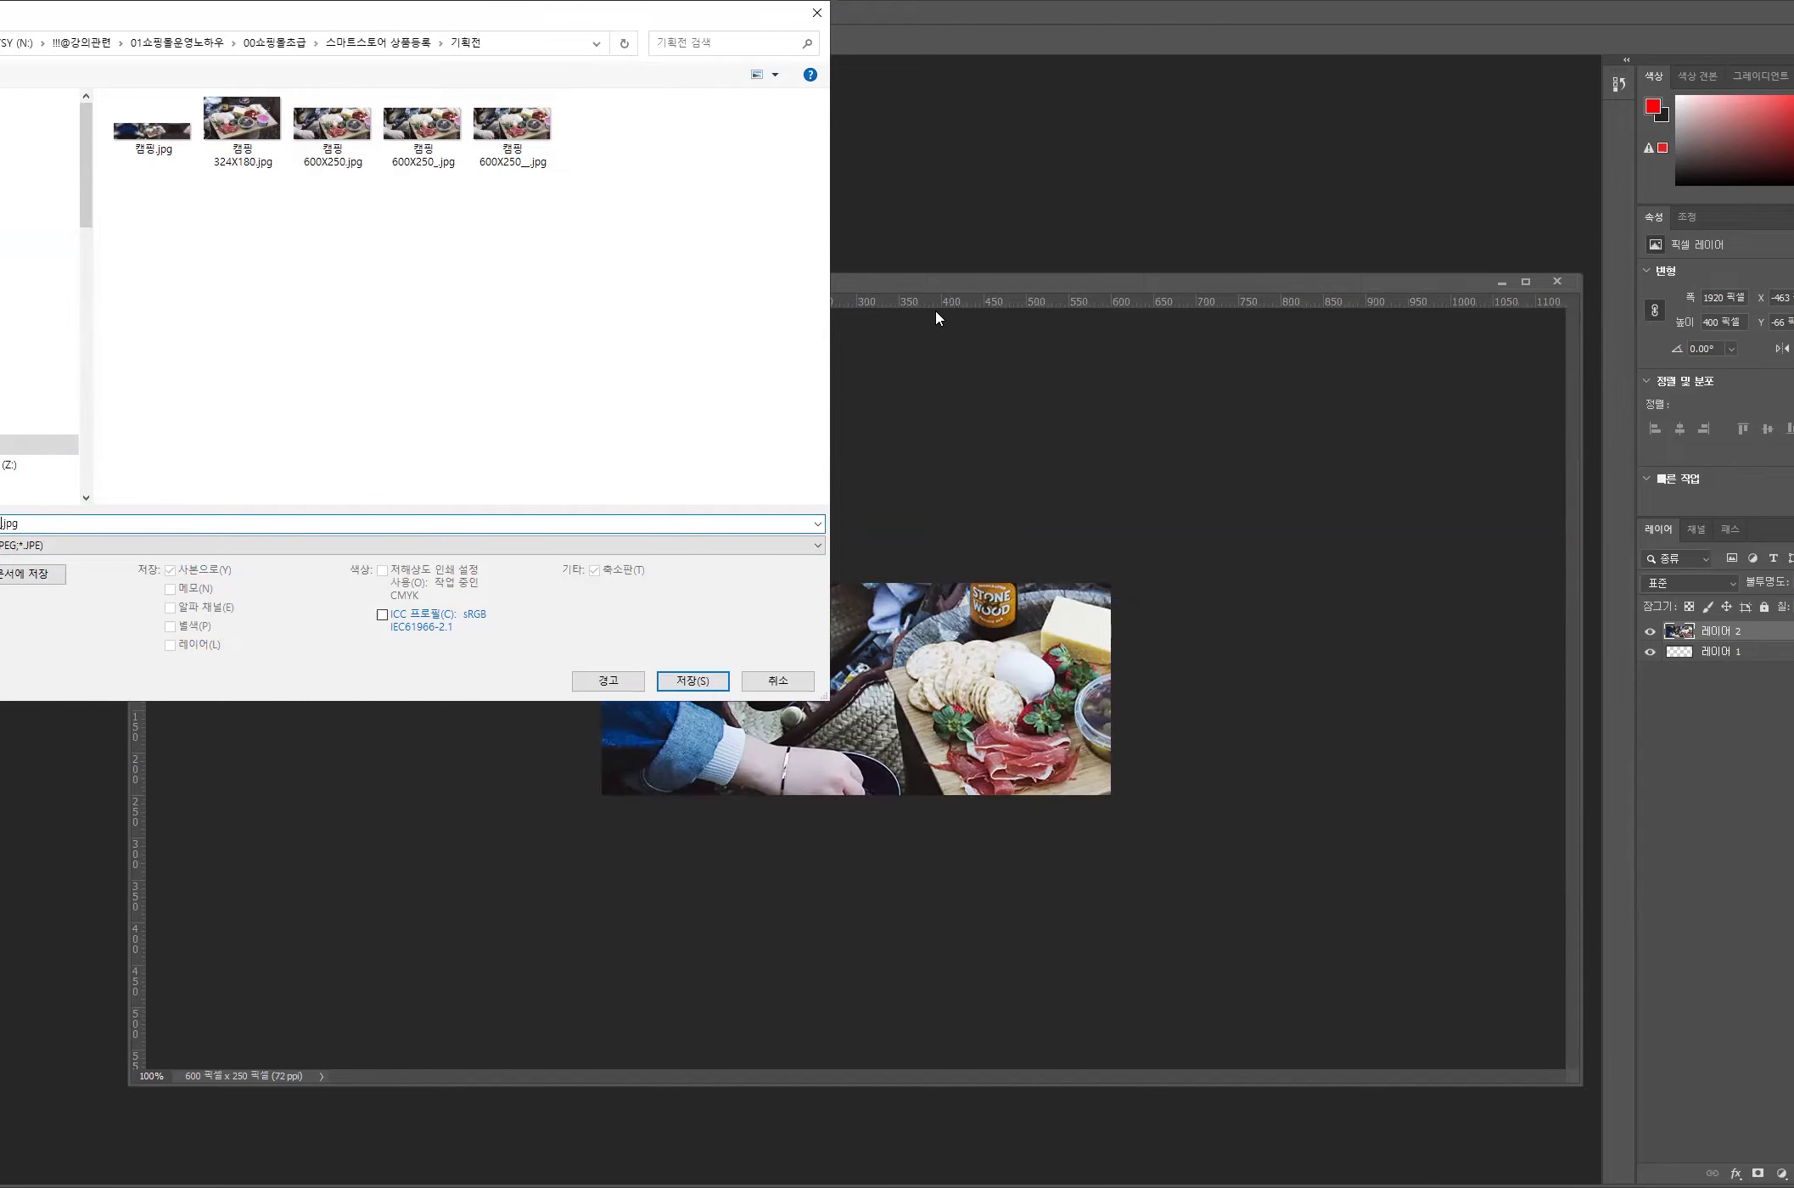
type("1")
left_click(703, 683)
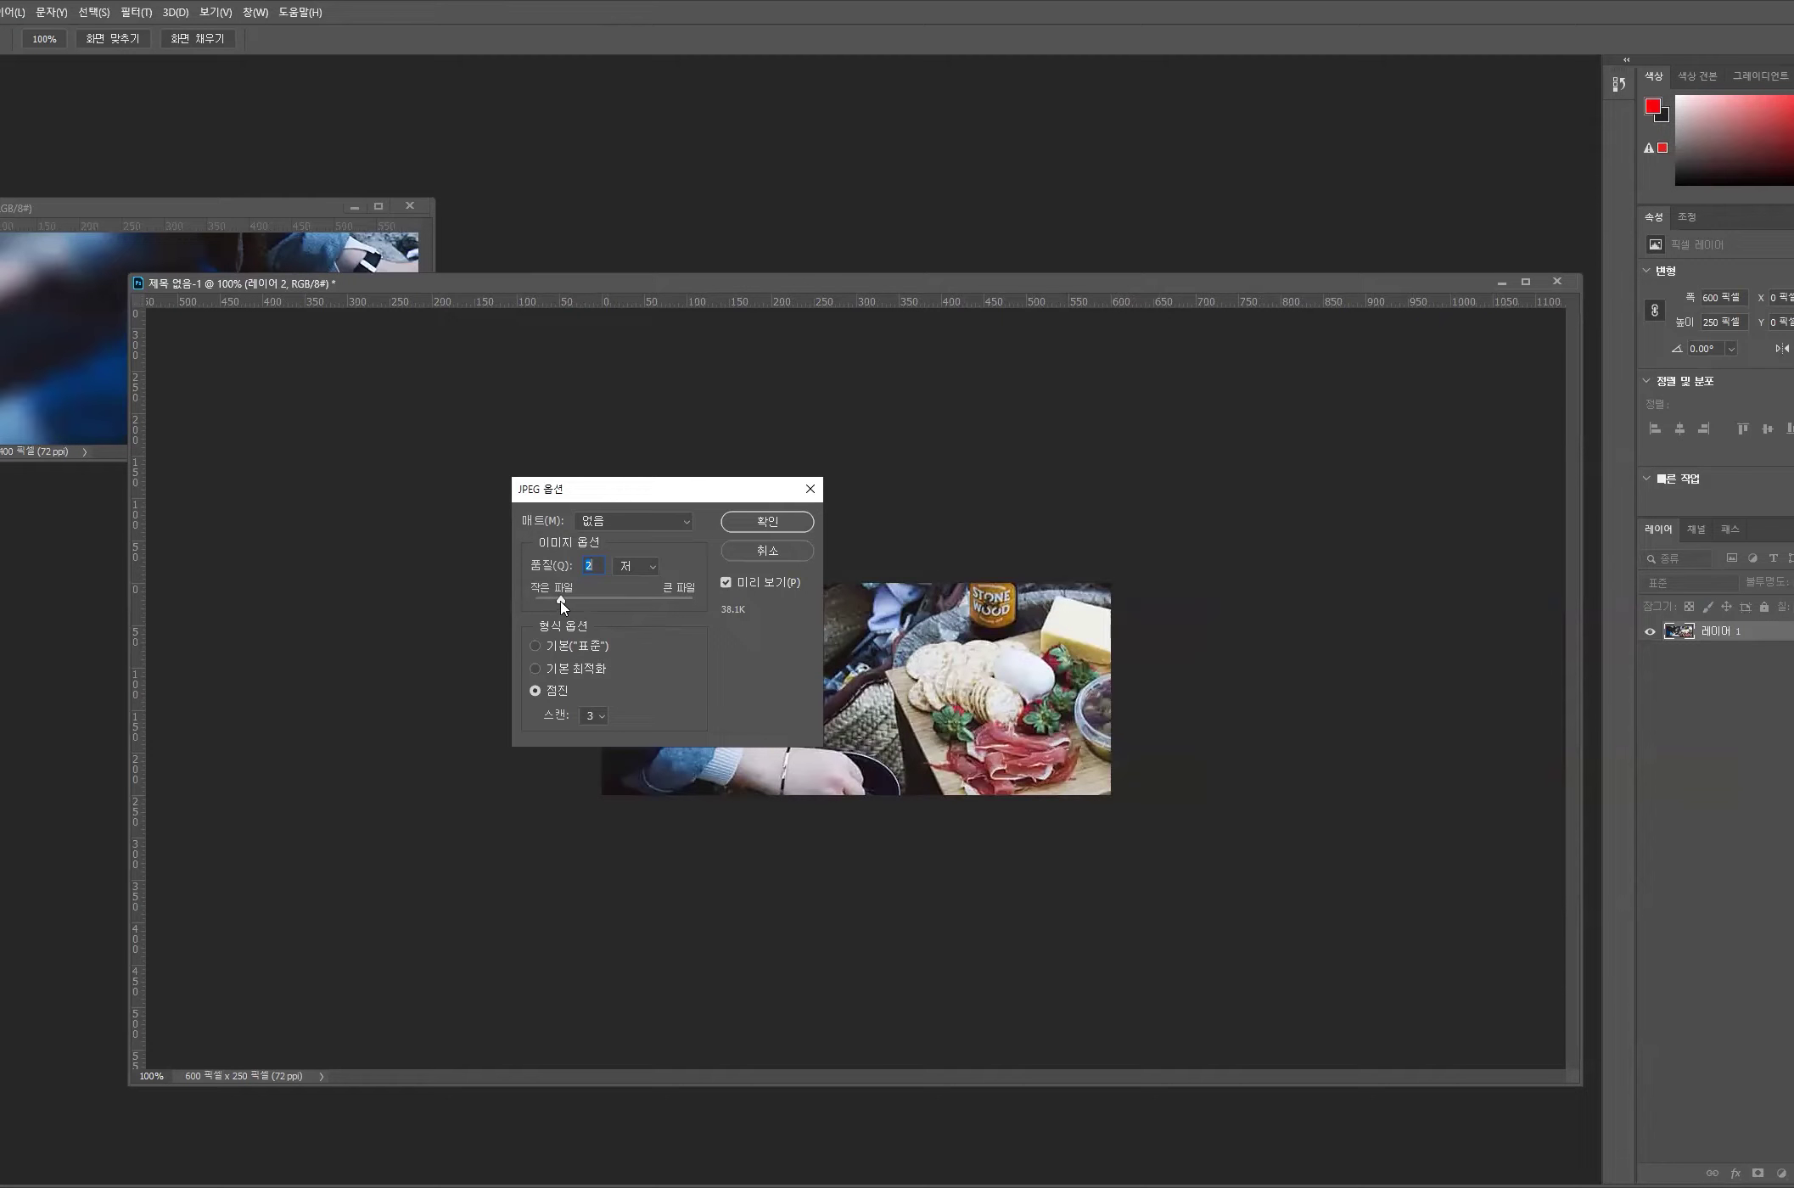
mouse_move(560, 600)
left_mouse_down()
mouse_move(625, 604)
mouse_move(556, 604)
left_mouse_up()
left_click(753, 524)
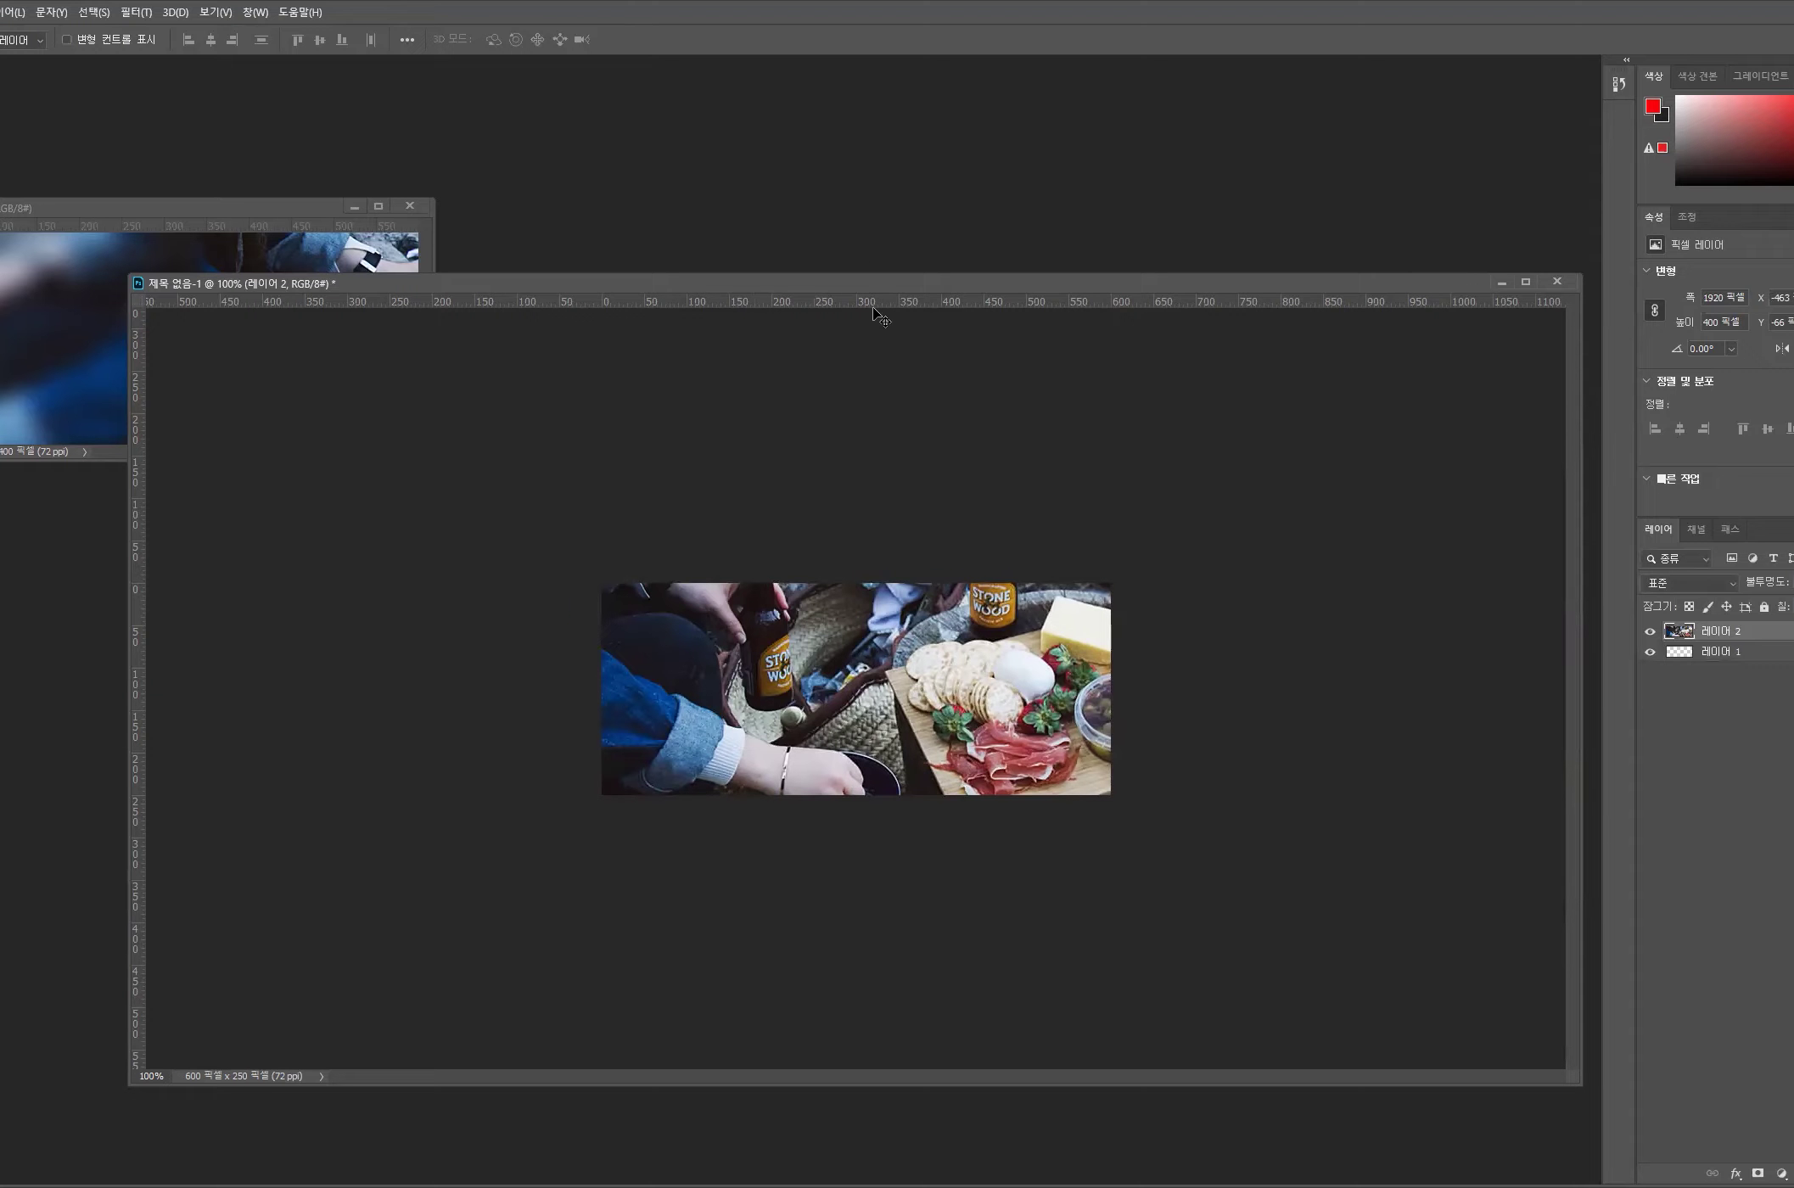
- Close the untitled 600 x 250 document without saving its changes
left_click_drag(876, 283, 826, 248)
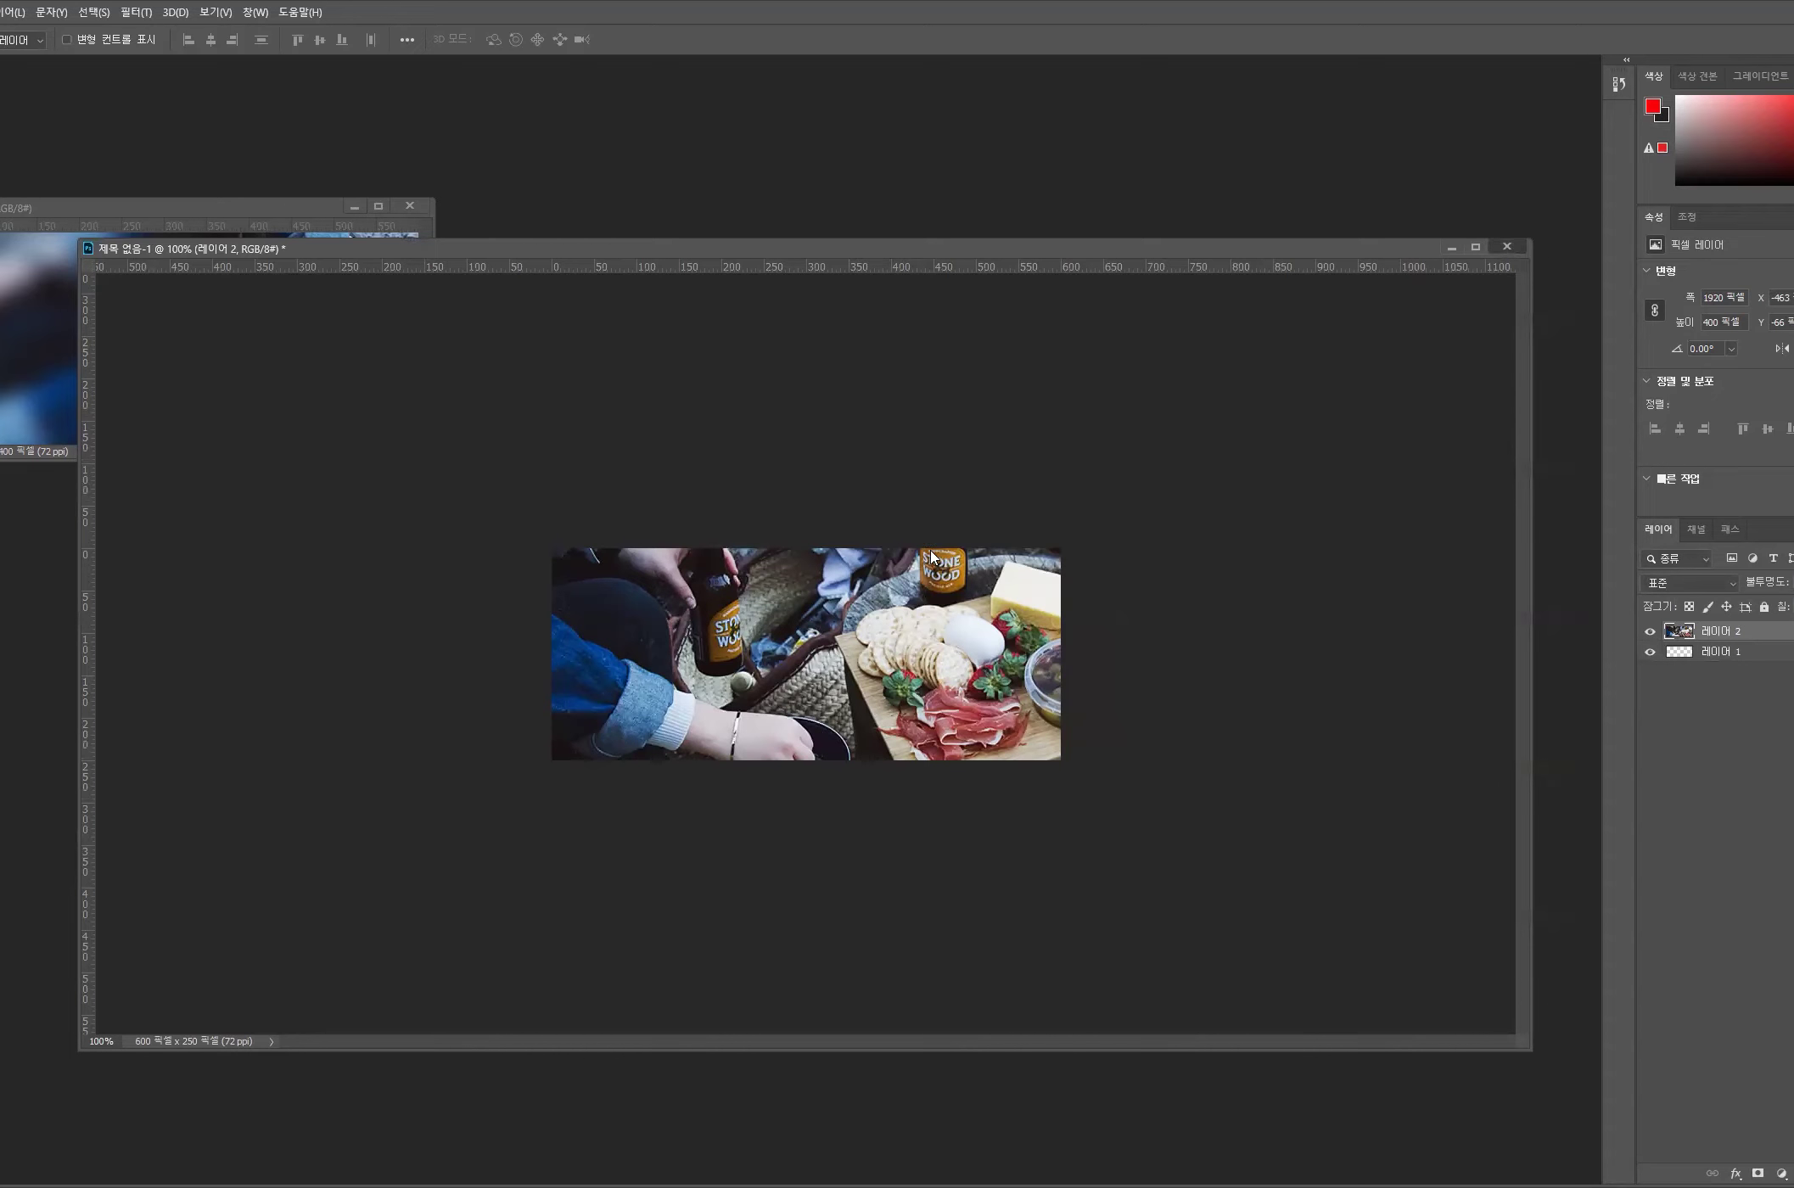
key("ctrl+w")
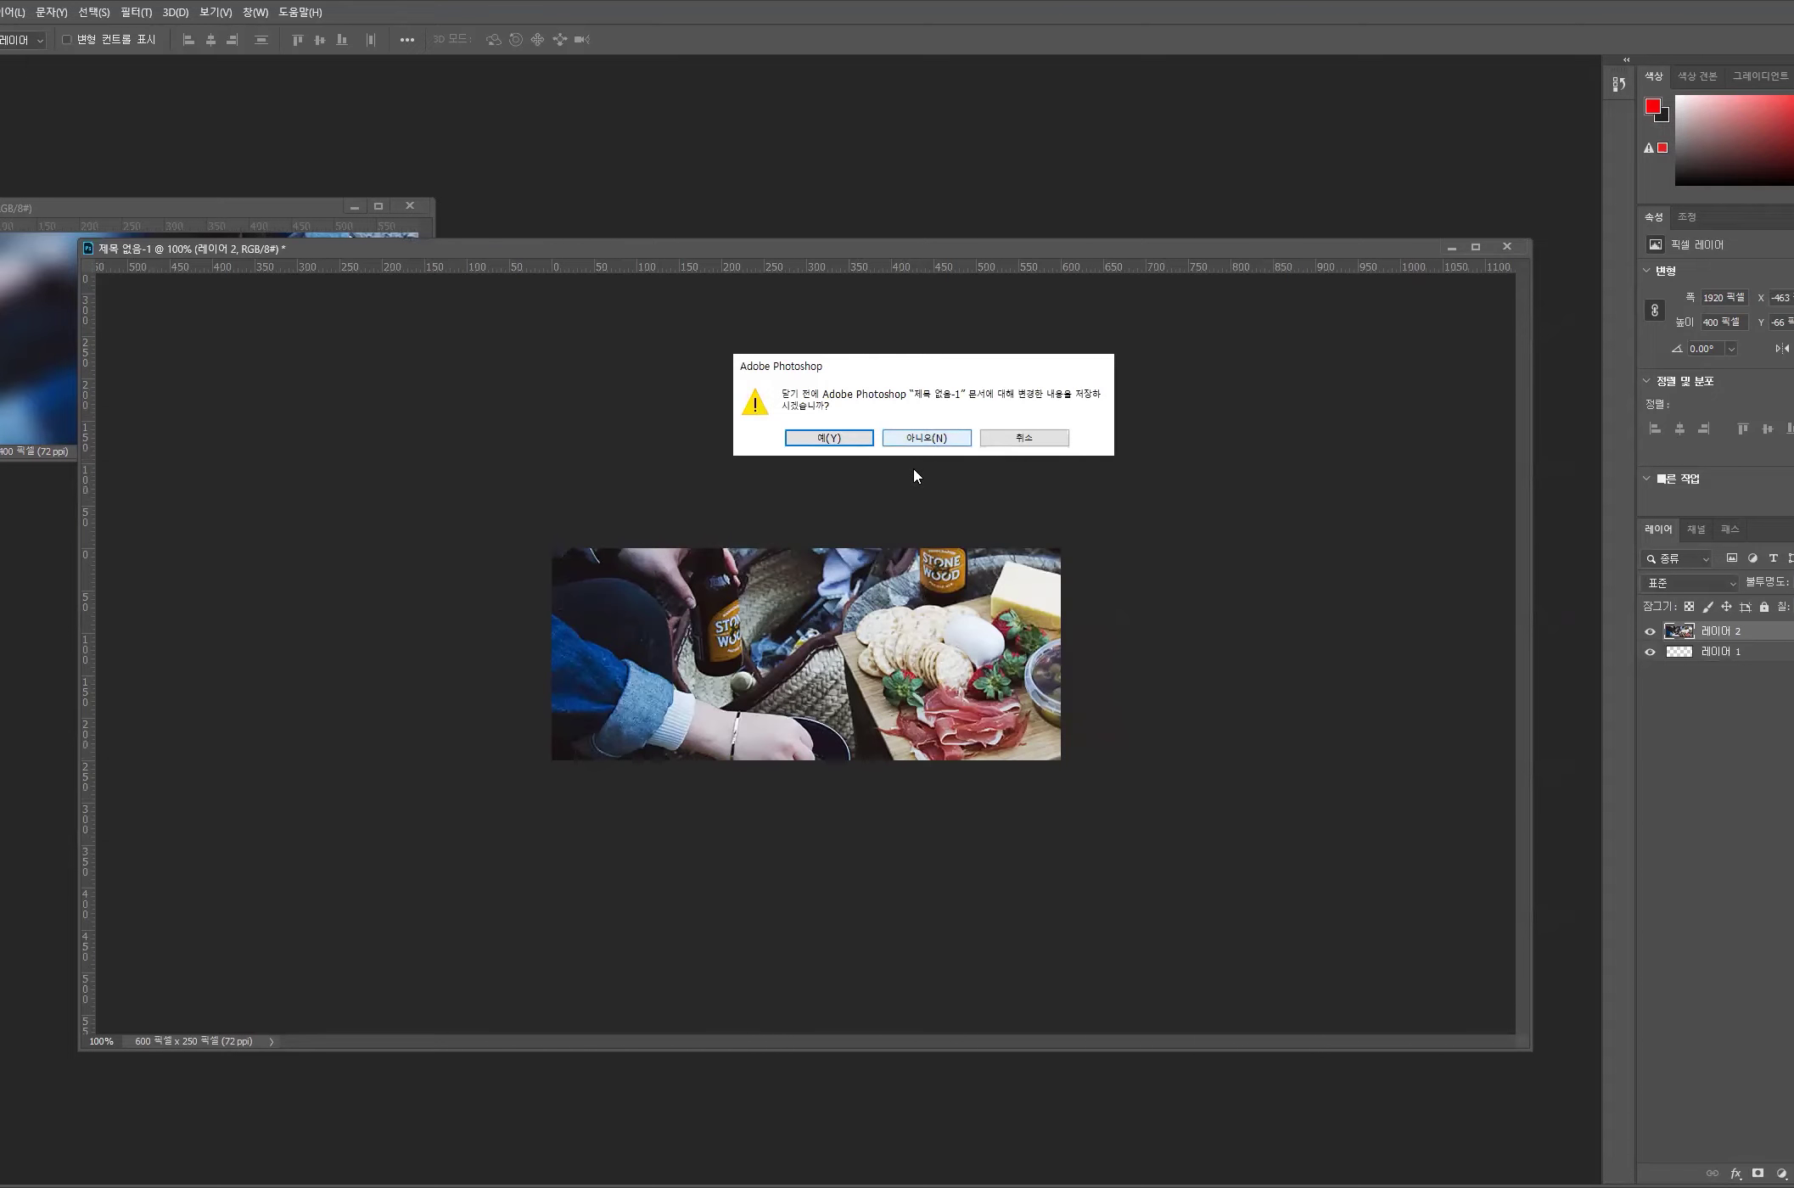
left_click(927, 437)
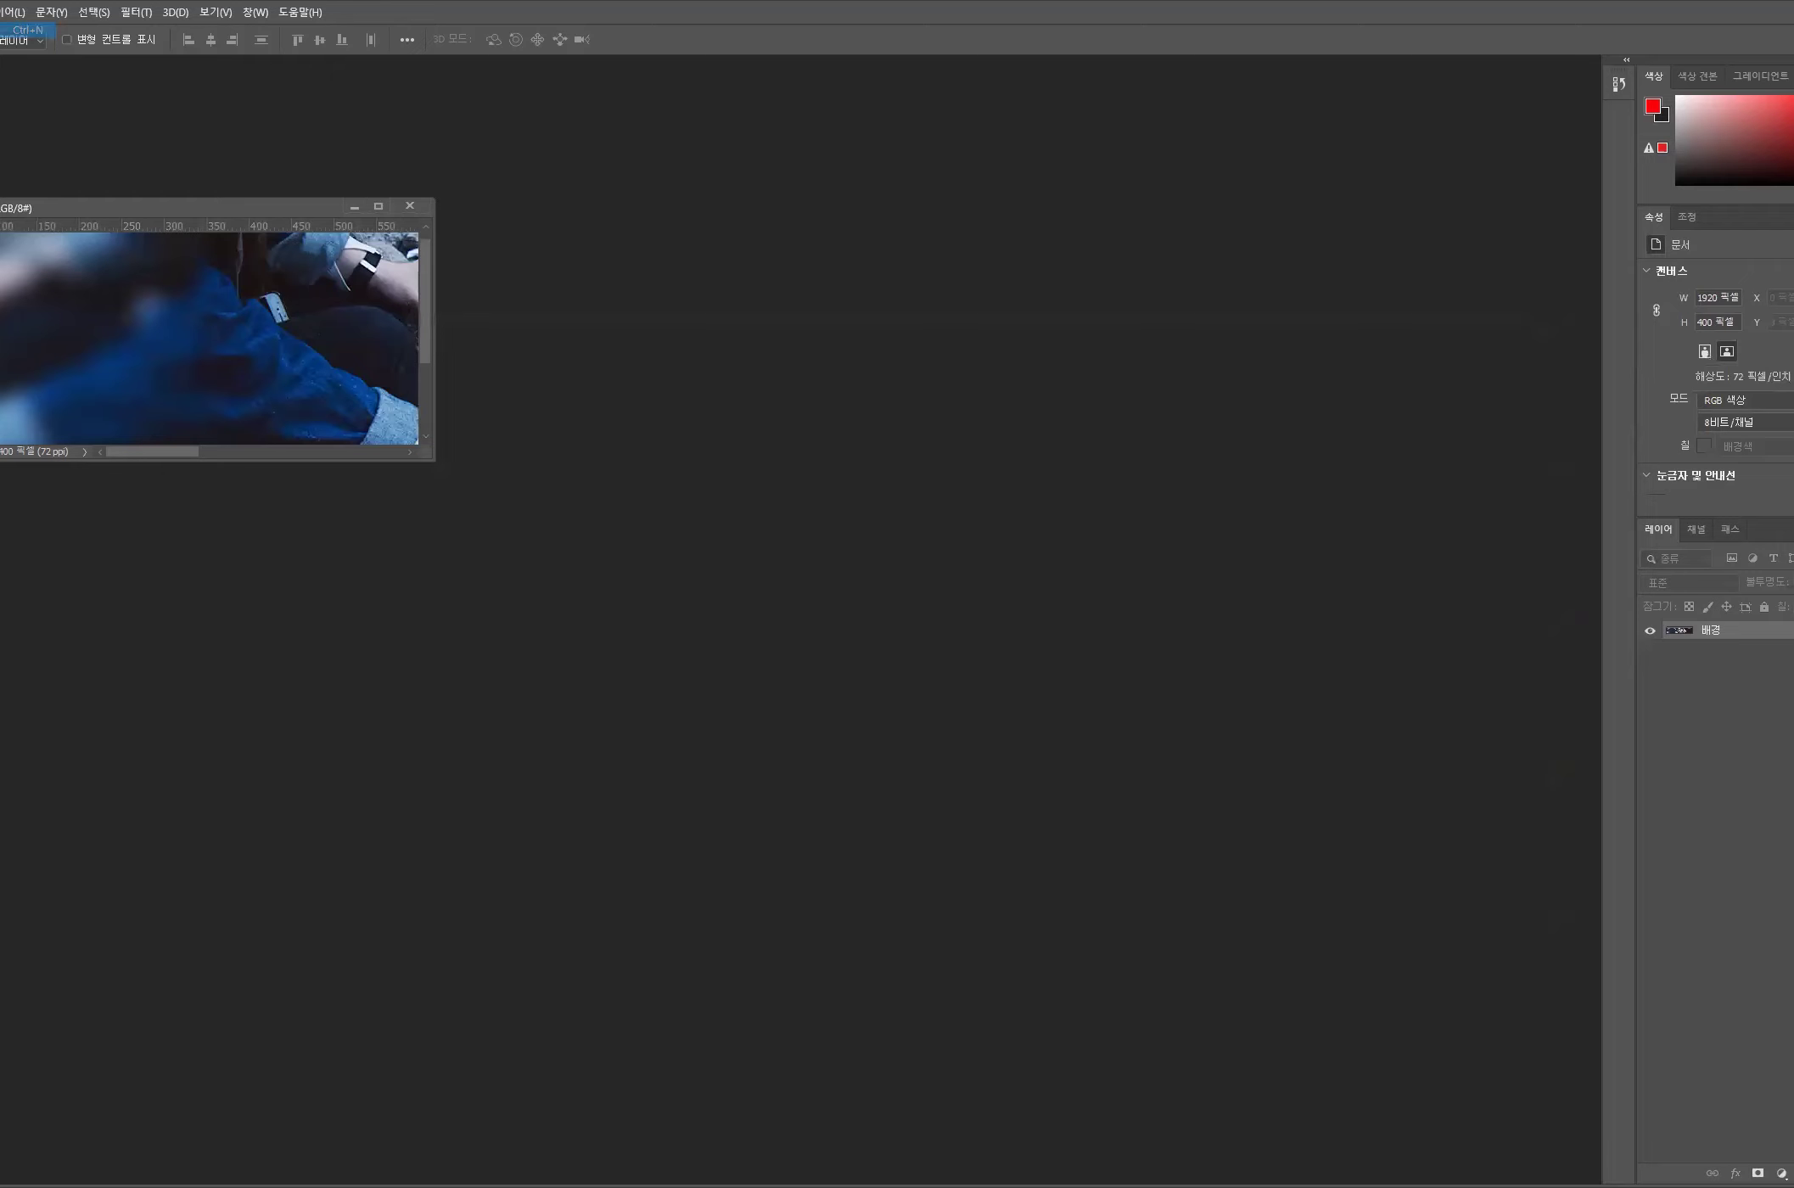
- Create a new 324 x 180 pixel document at 72 pixels/inch with a transparent background
key("ctrl+n")
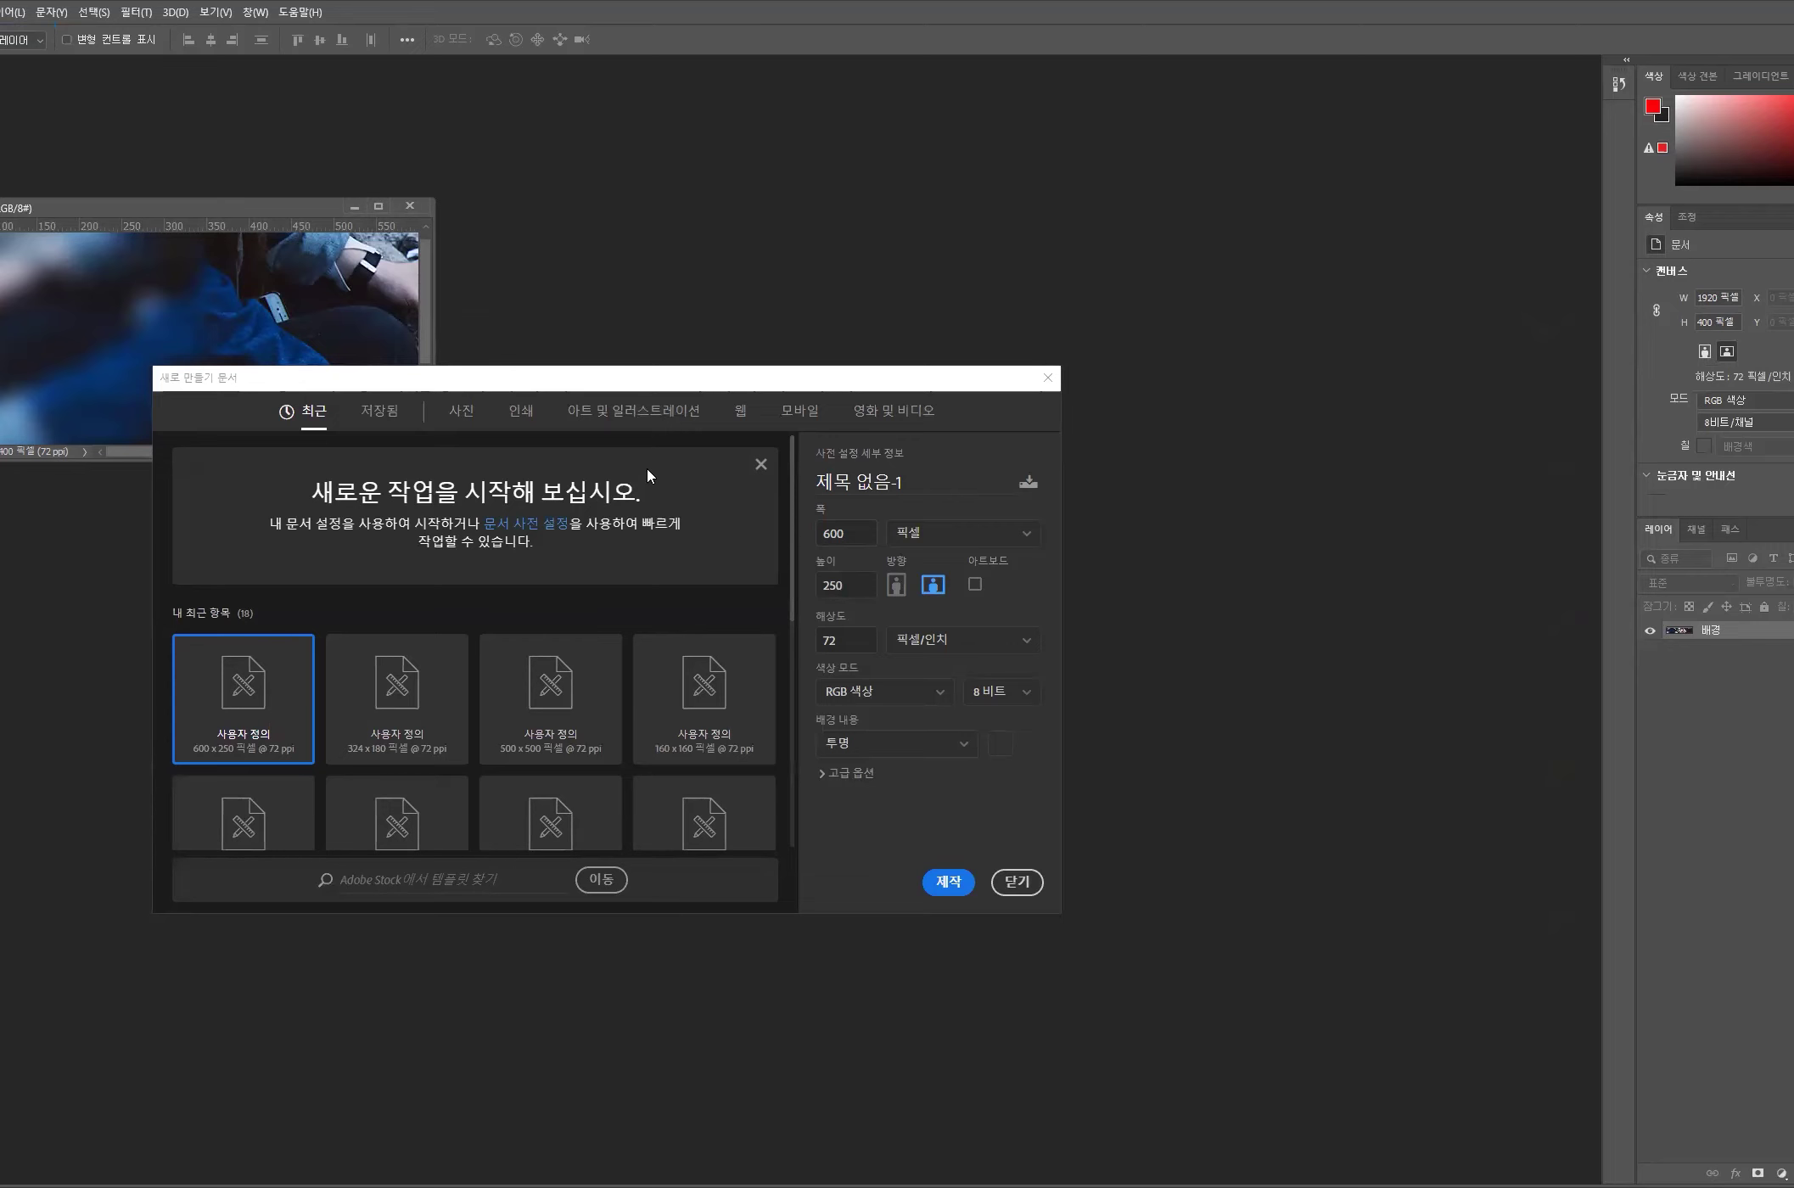
left_click(824, 533)
key("Delete")
key("Delete")
key("Delete")
type("324")
key("Tab")
type("180")
left_click(948, 883)
- Arrange the source image and the new document in separate windows and copy the wide camping image into the 324 x 180 canvas
left_click_drag(75, 229, 545, 468)
left_click_drag(184, 397, 621, 766)
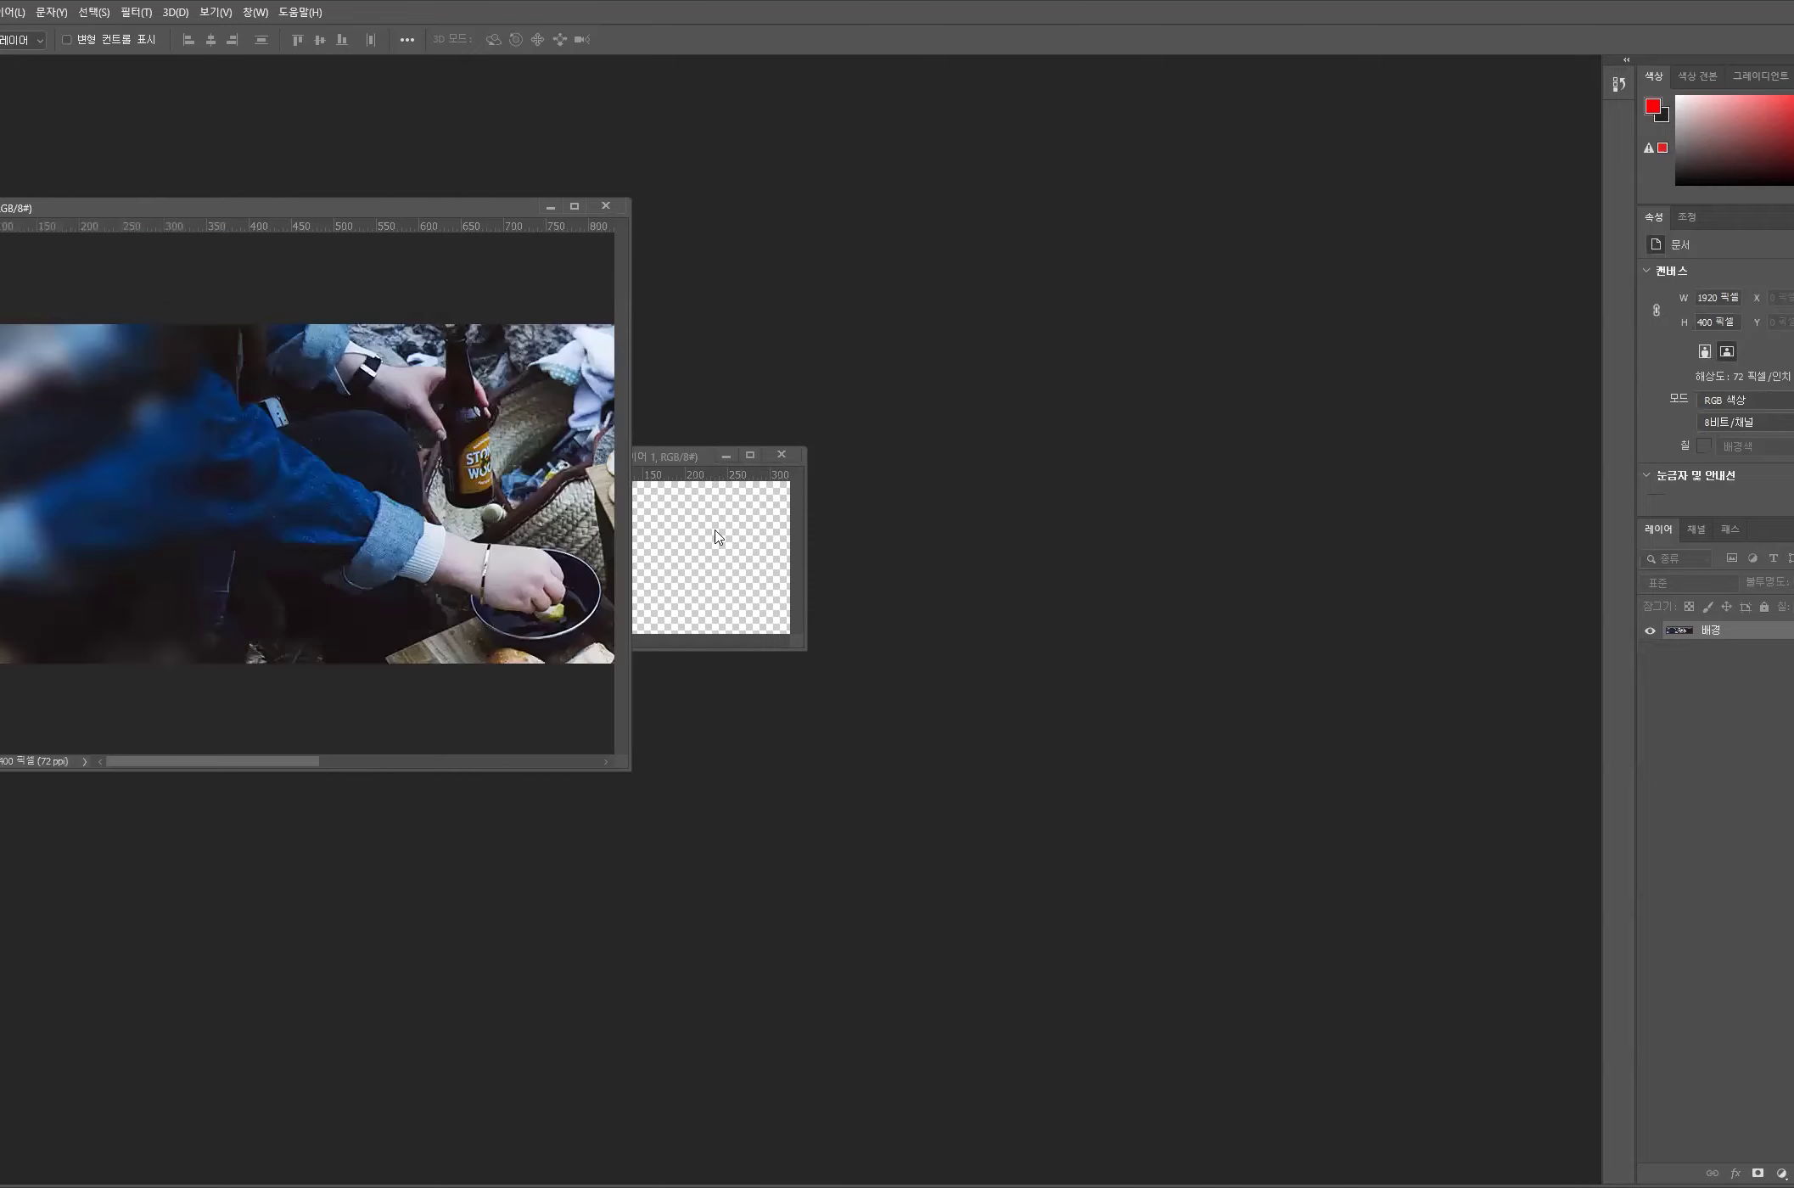
left_click(613, 459)
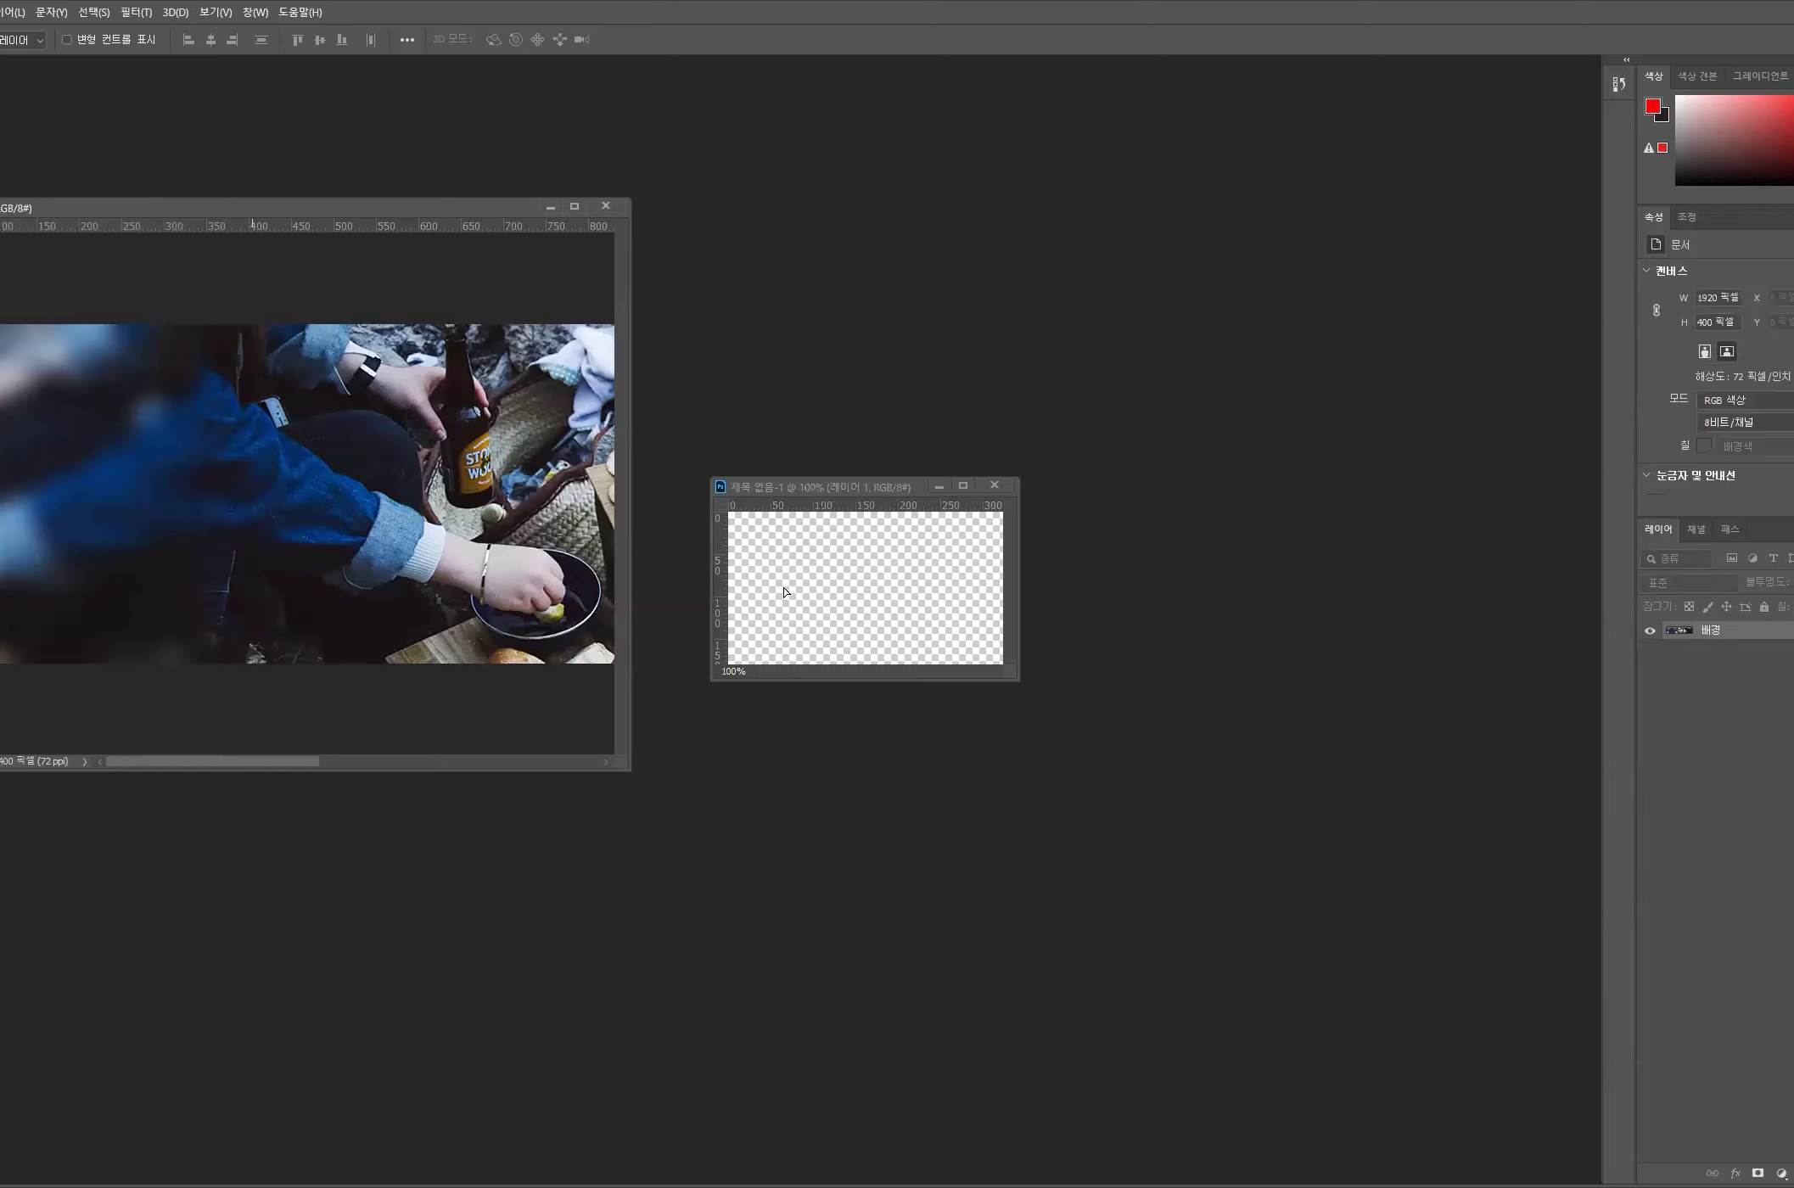
left_click_drag(786, 591, 789, 586)
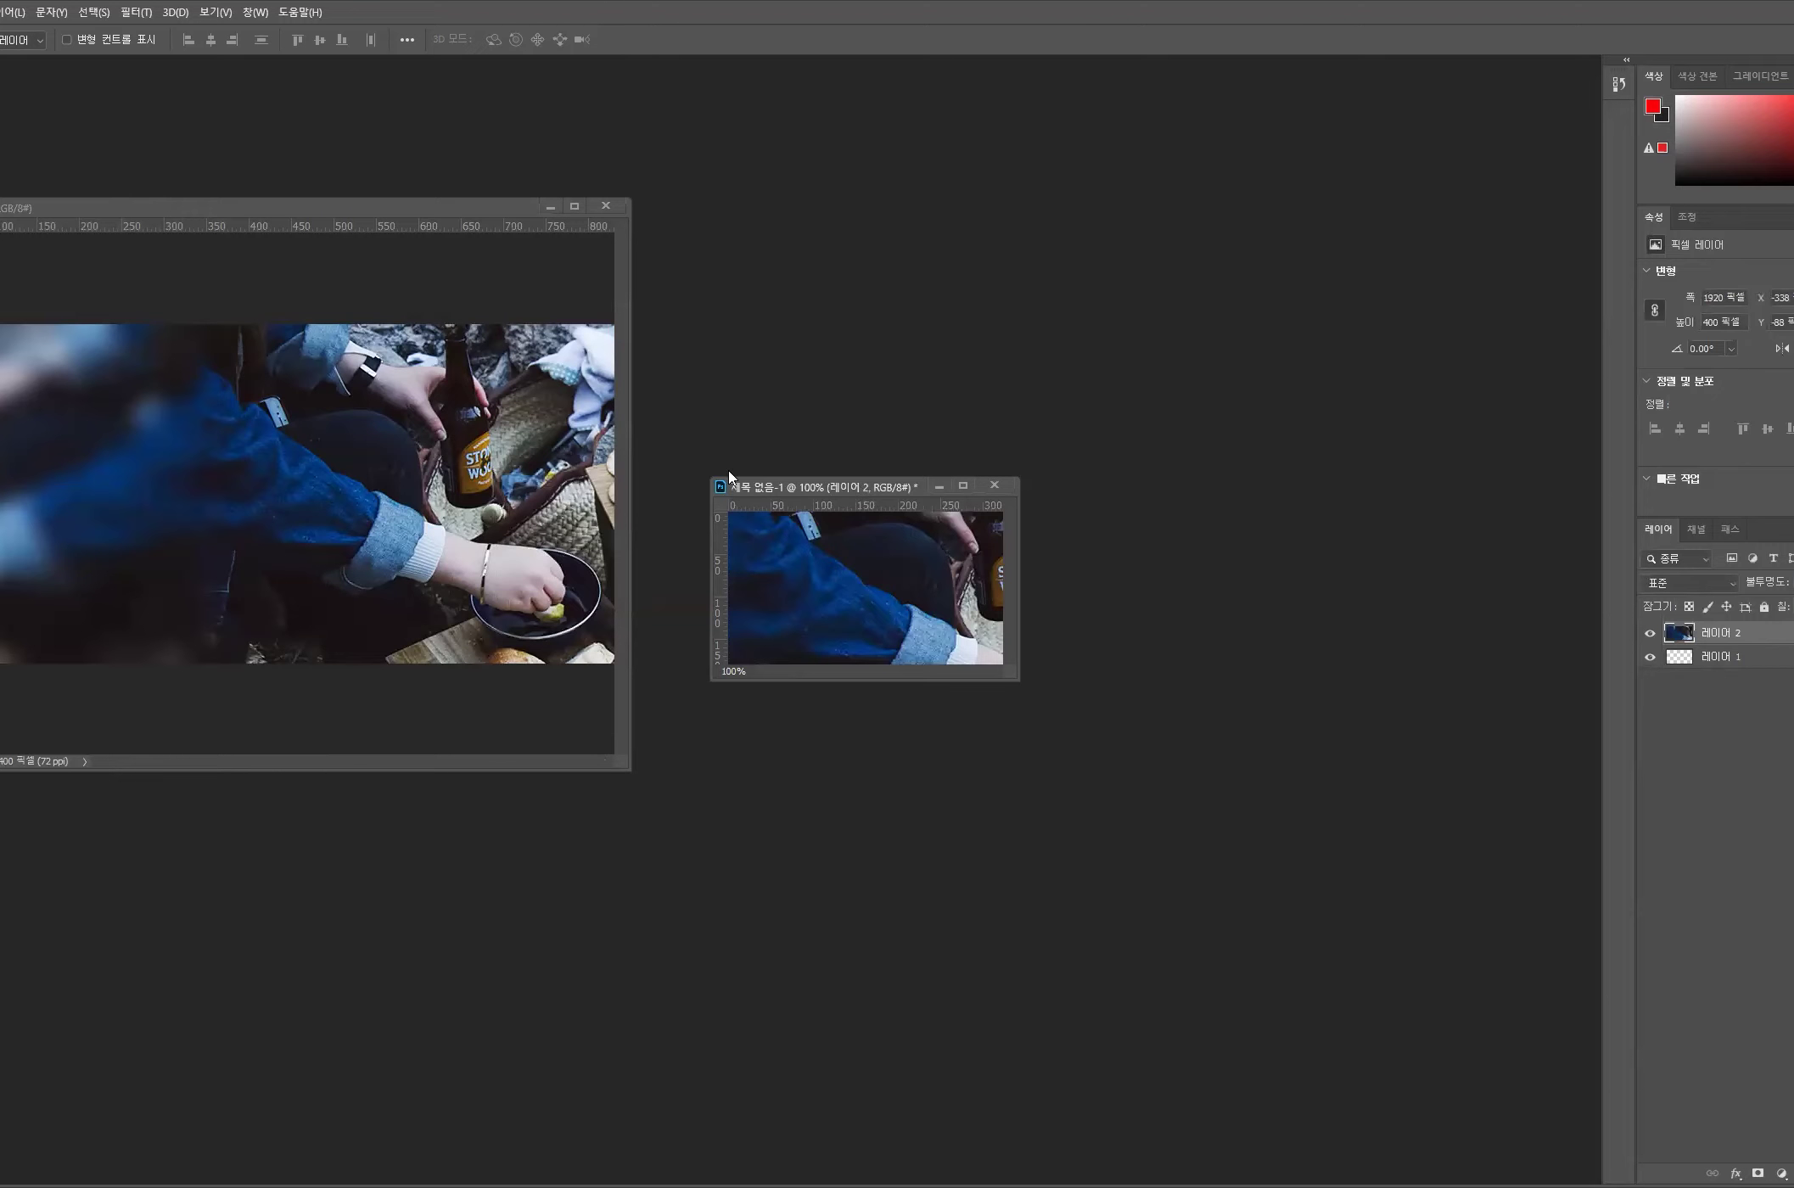
- Enlarge the 324 x 180 document's window and scale the camping image to about 1345 x 196 pixels, framing the bottles and food board
left_click_drag(721, 486, 590, 475)
left_click_drag(1366, 1001, 1383, 1010)
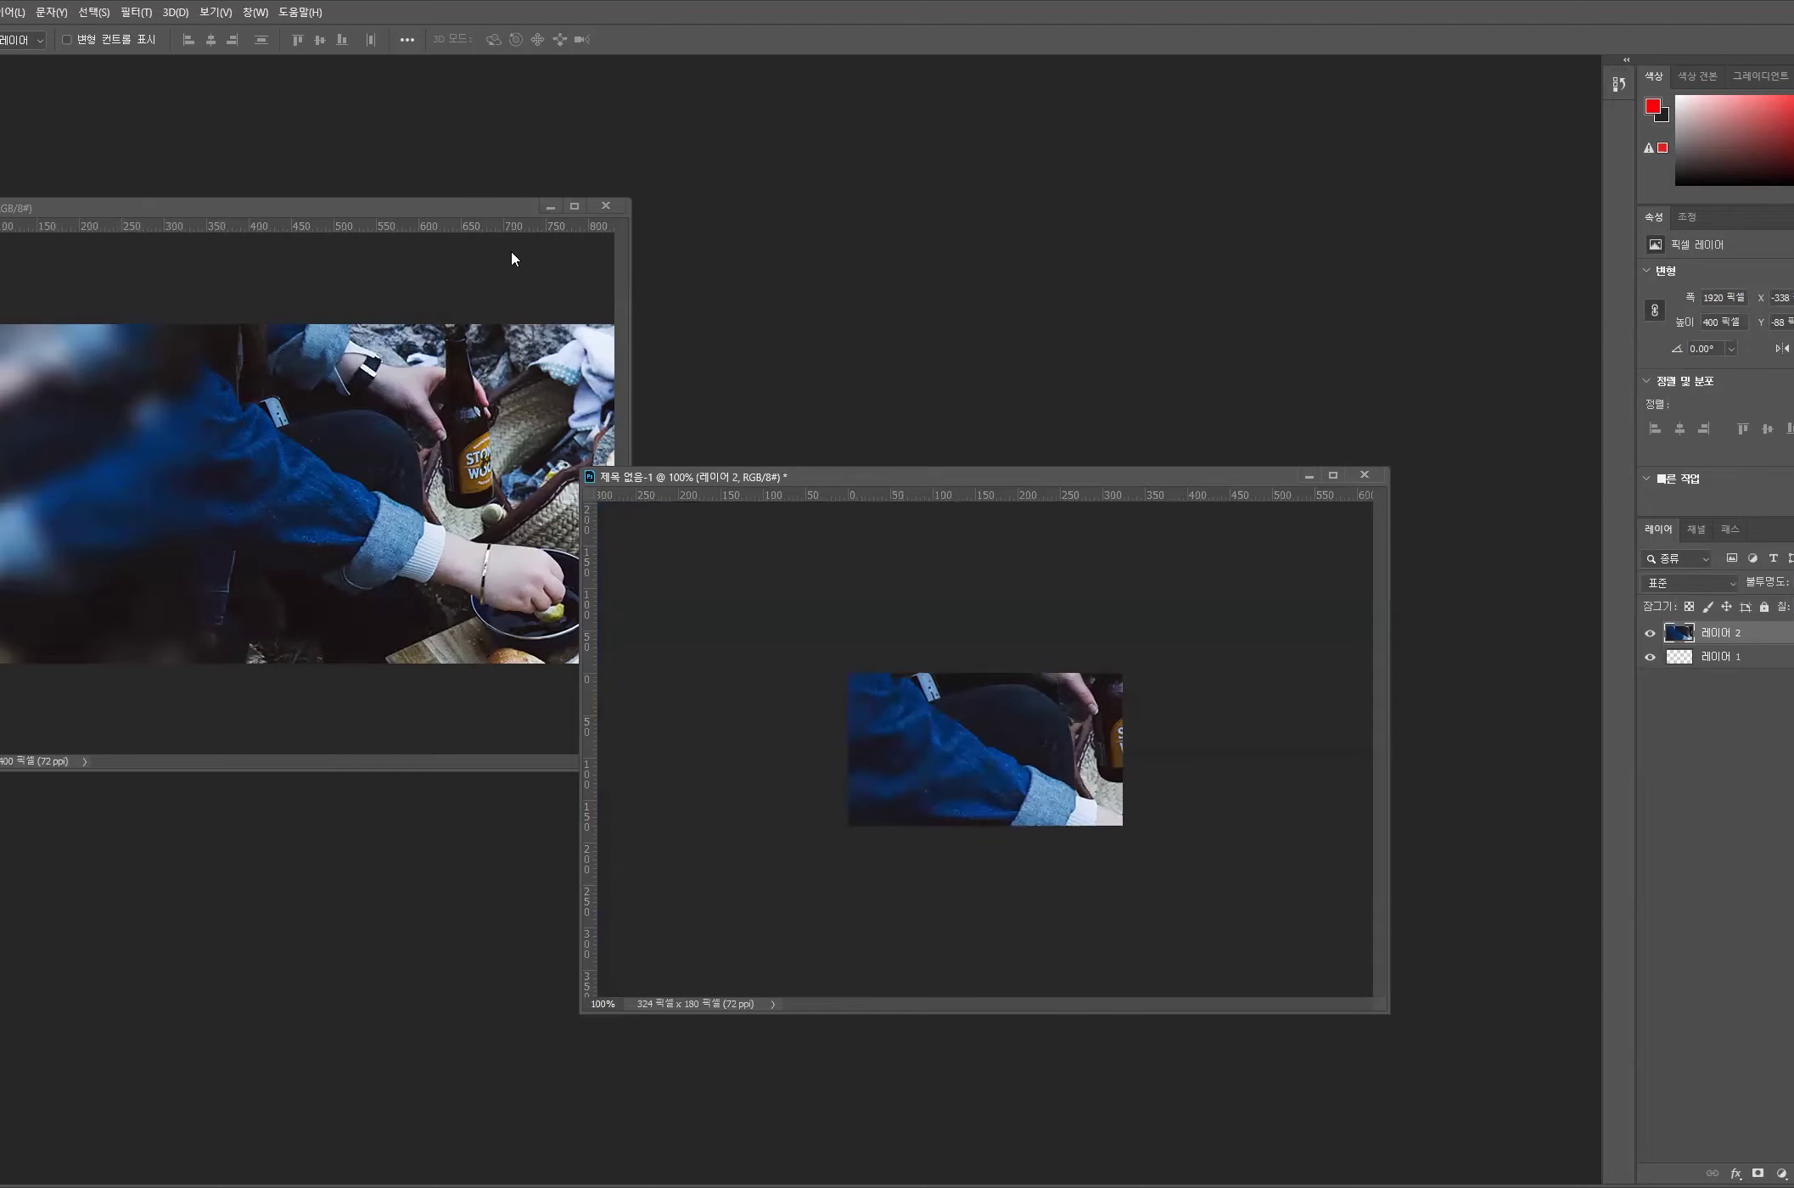
left_click_drag(933, 477, 332, 275)
left_click_drag(1437, 1097, 1465, 1103)
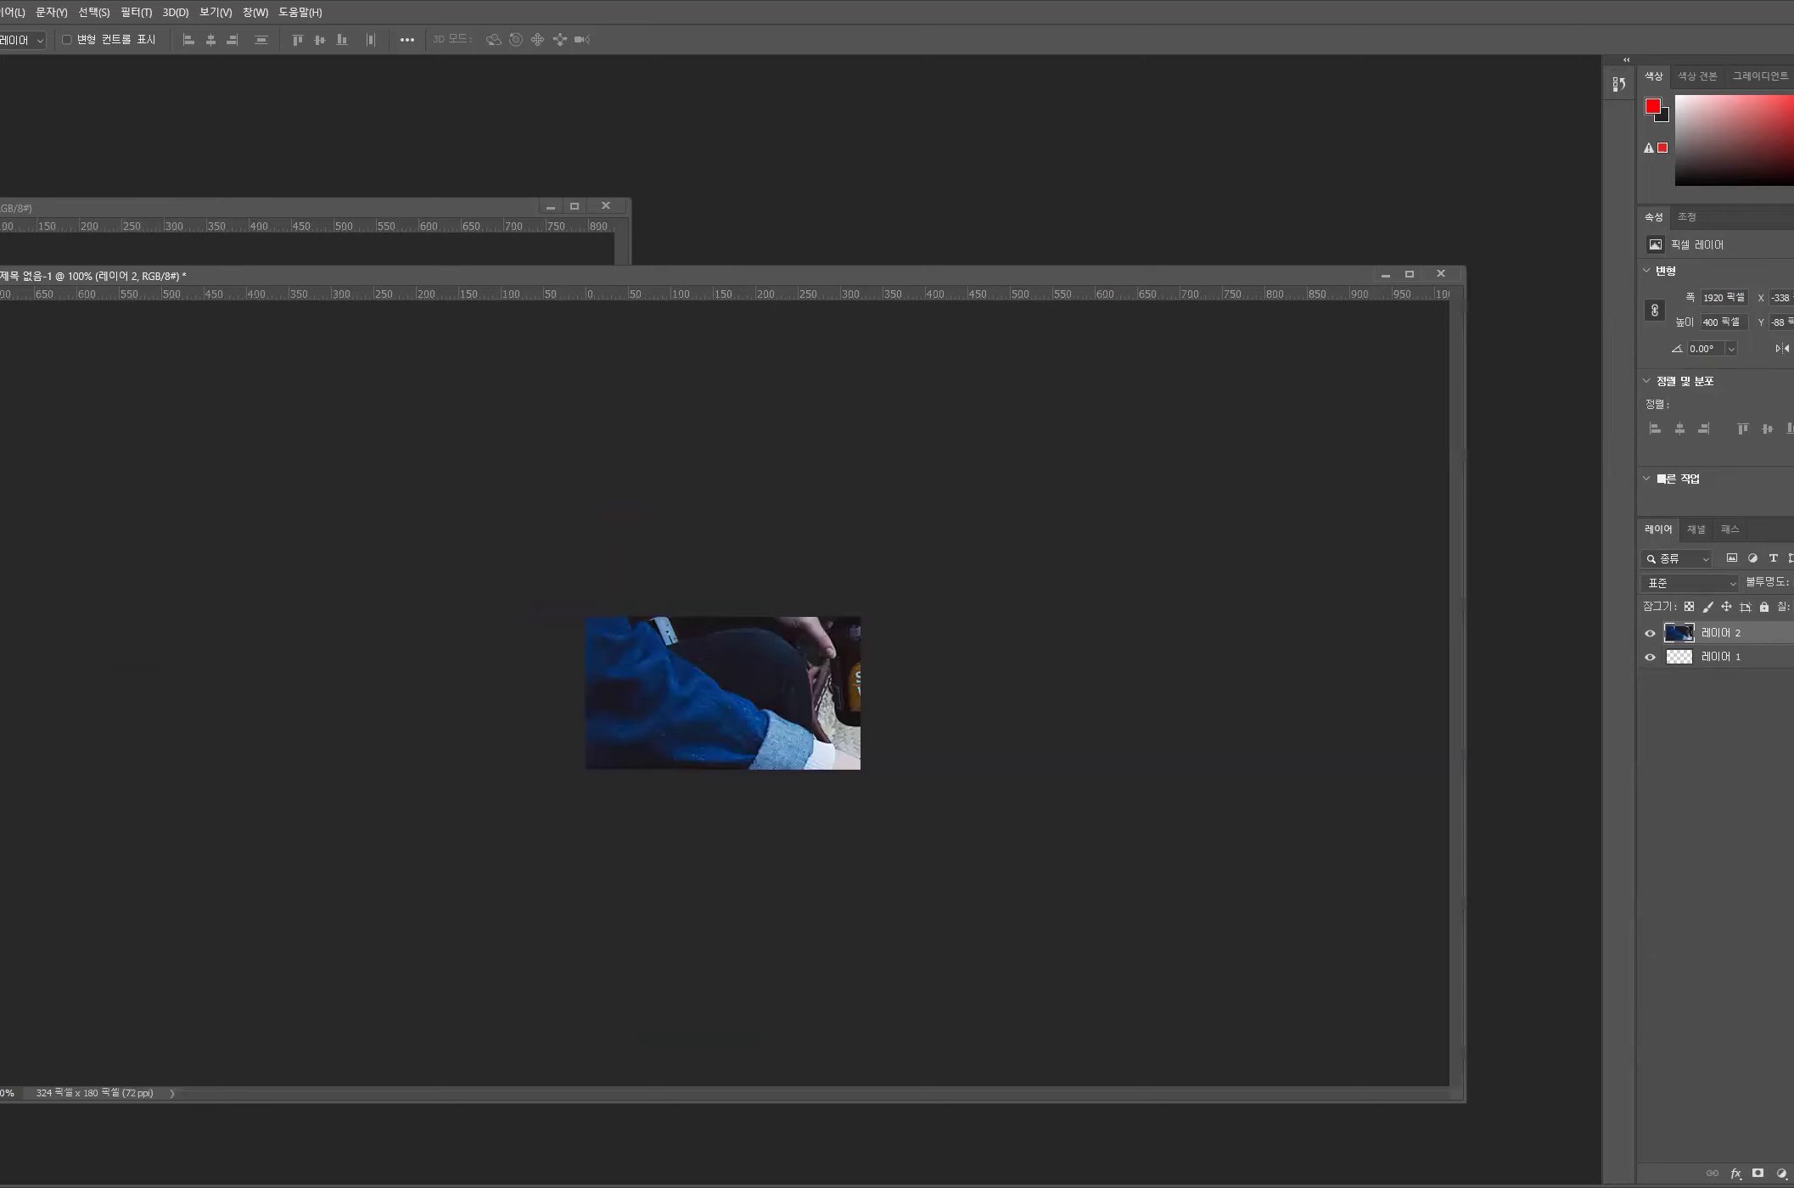
key("alt+e")
key("Down")
key("Return")
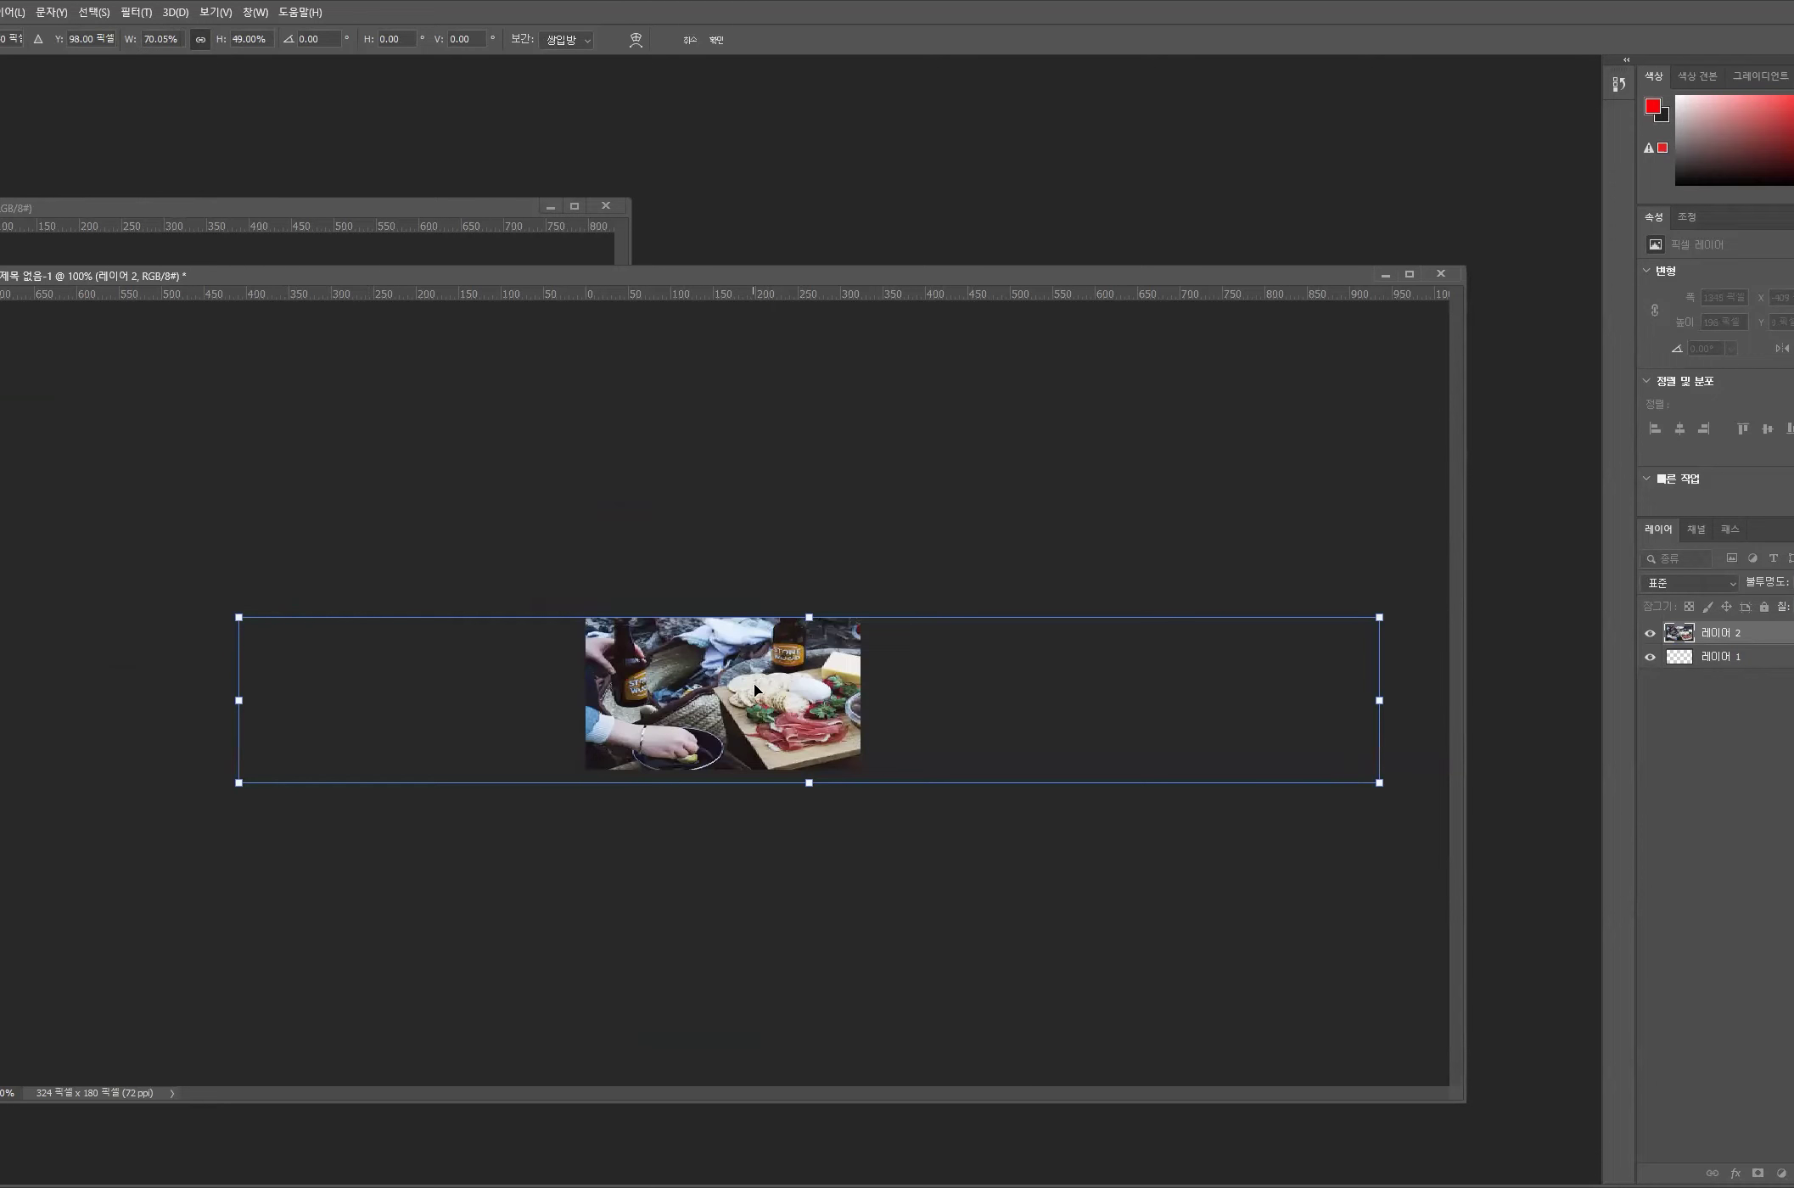
left_click_drag(1167, 753, 1160, 747)
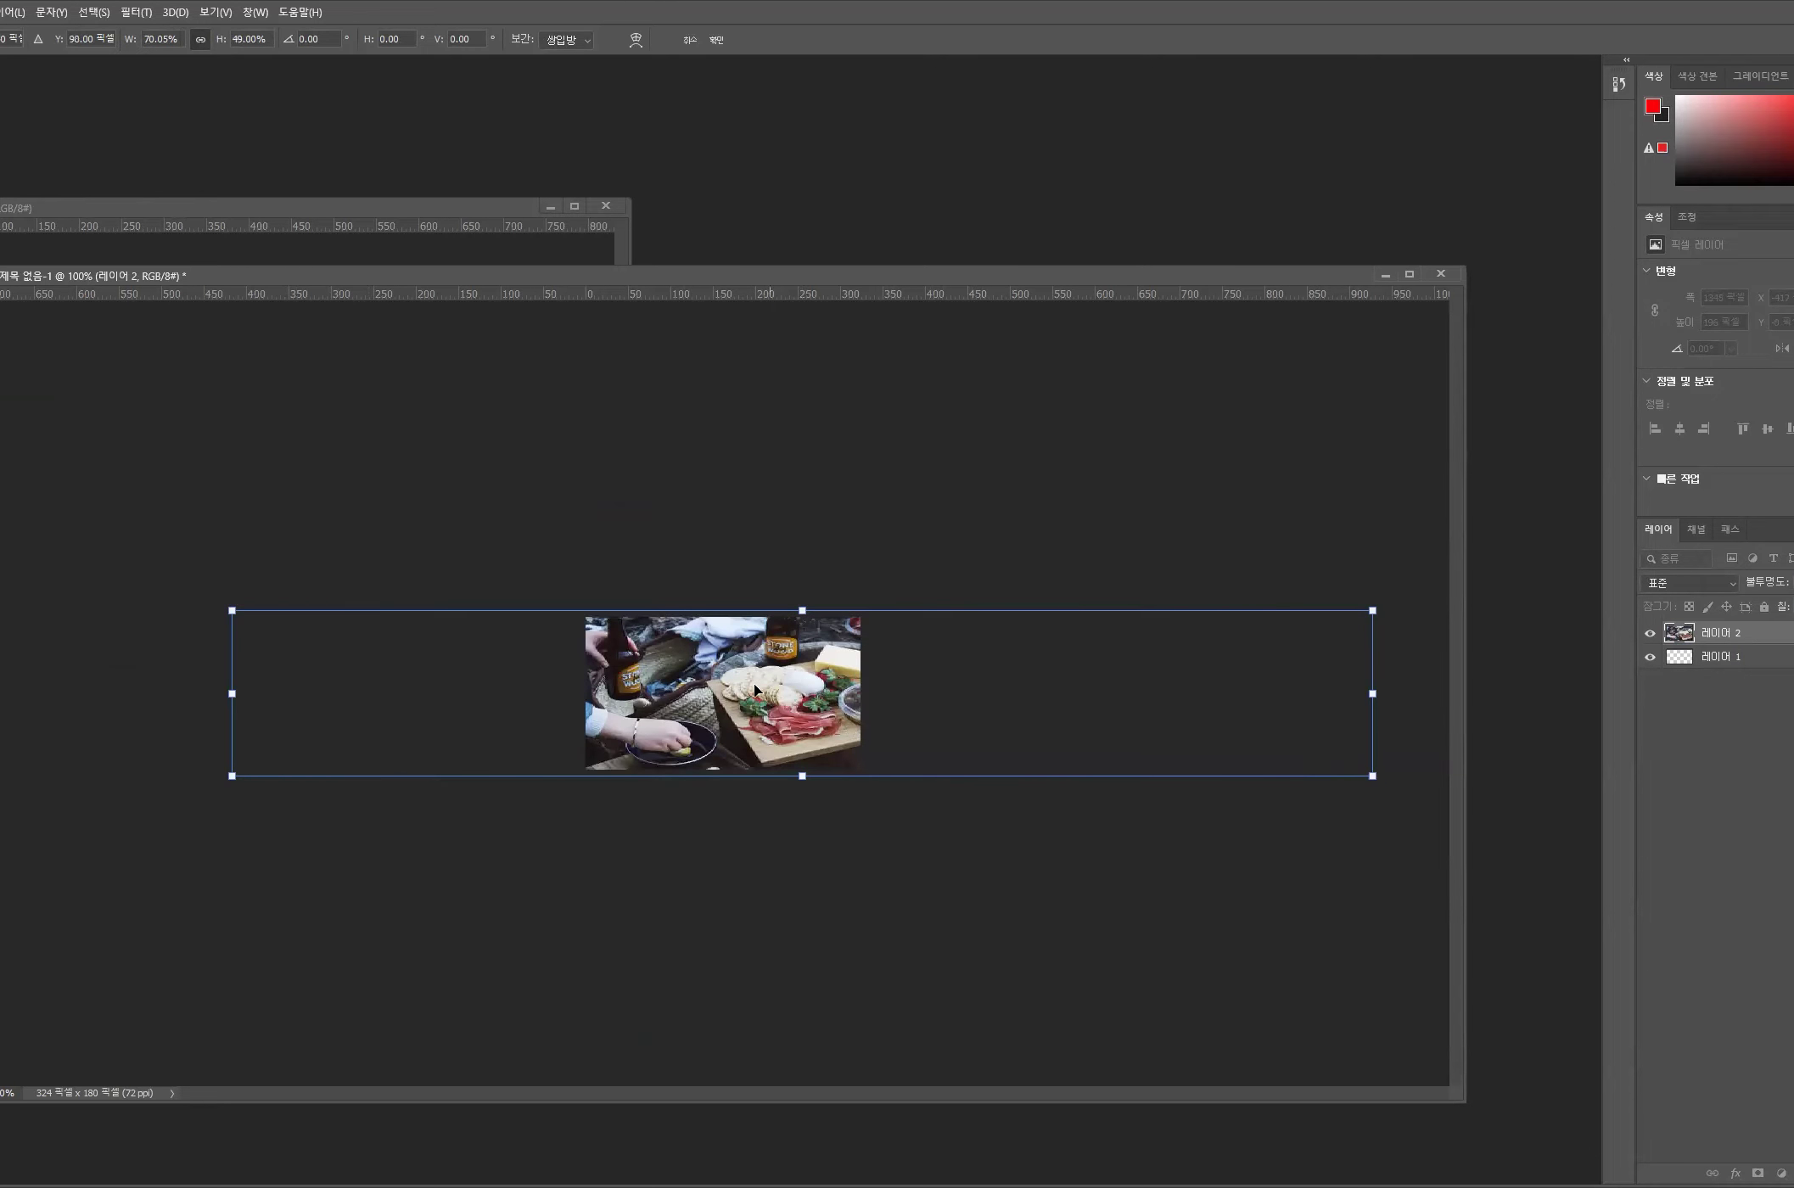
key("shift+Left")
key("Return")
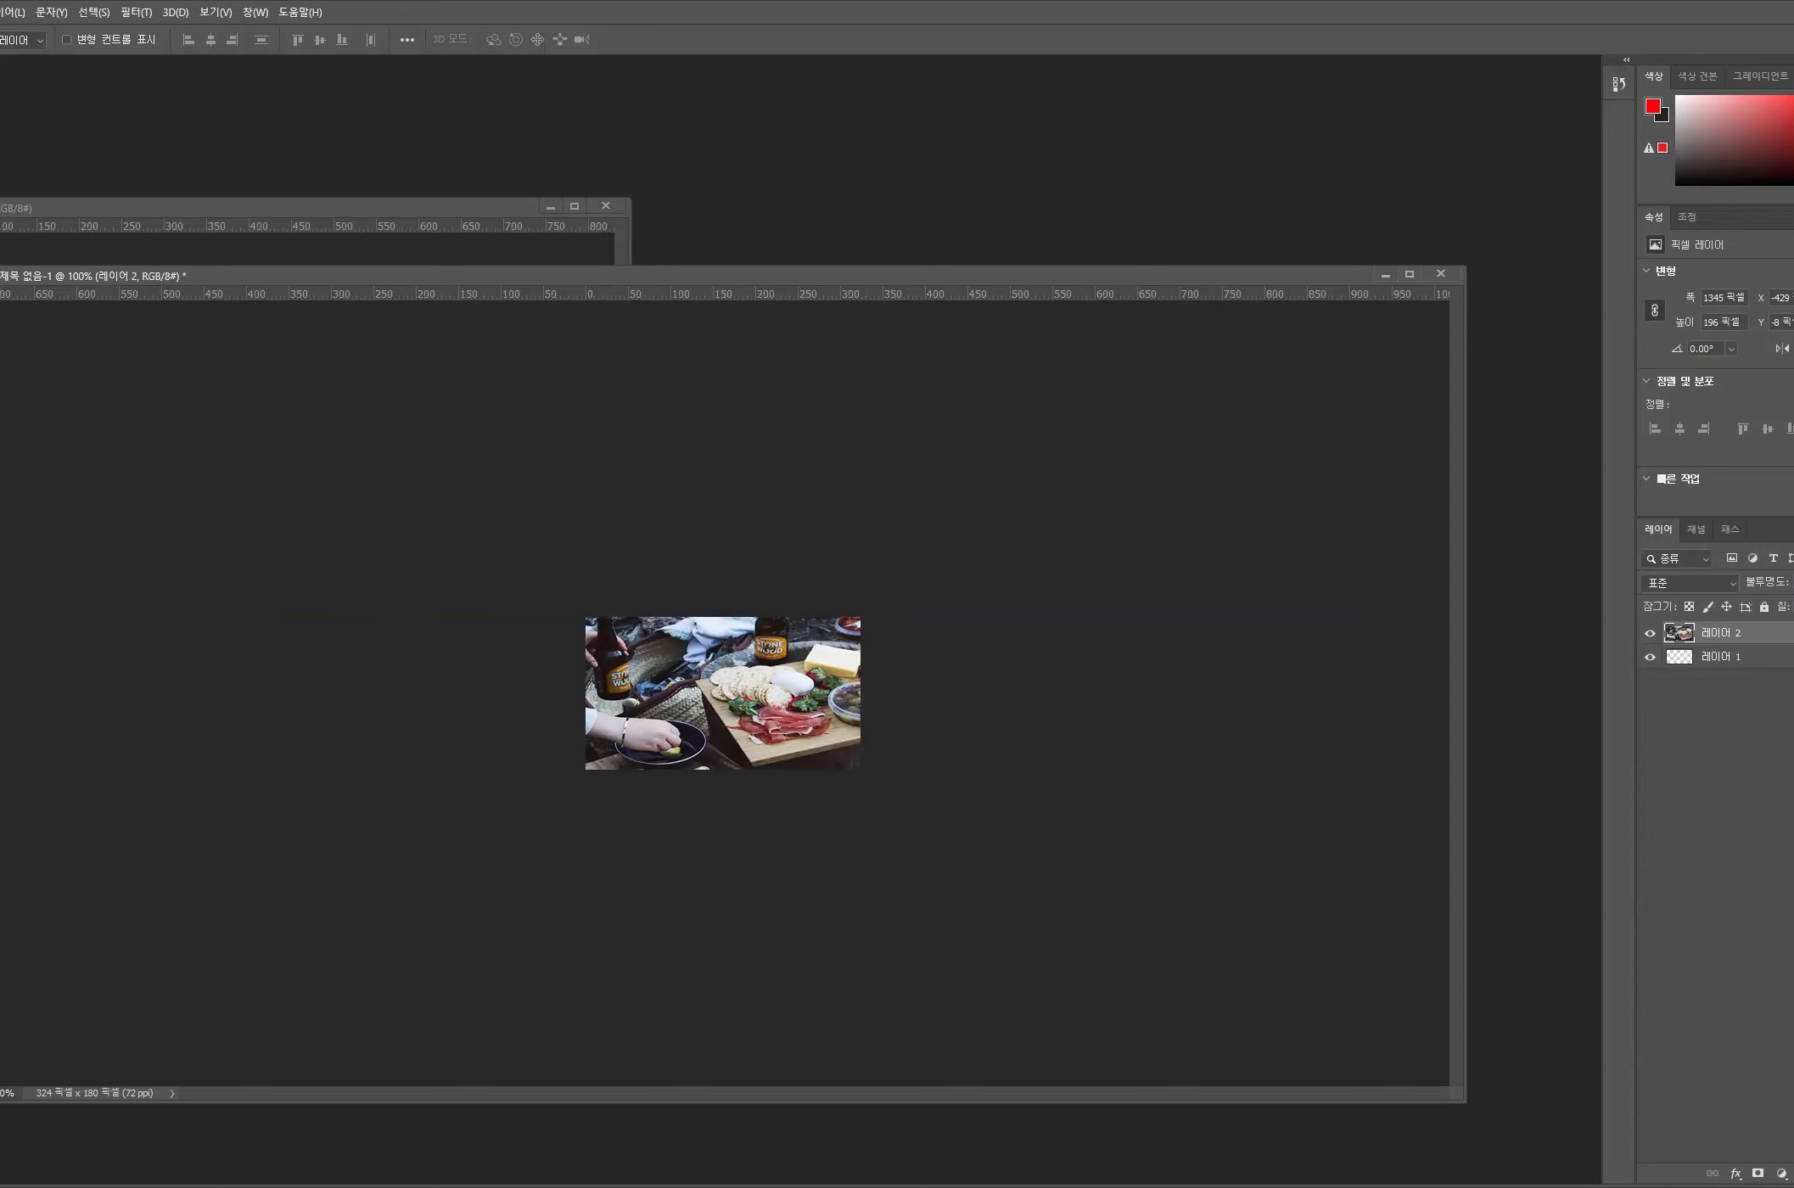
- Save the 324 x 180 banner as the JPEG 캠핑 324X180_2.jpg in the 기획전 folder with a higher quality setting
key("alt+f")
key("Return")
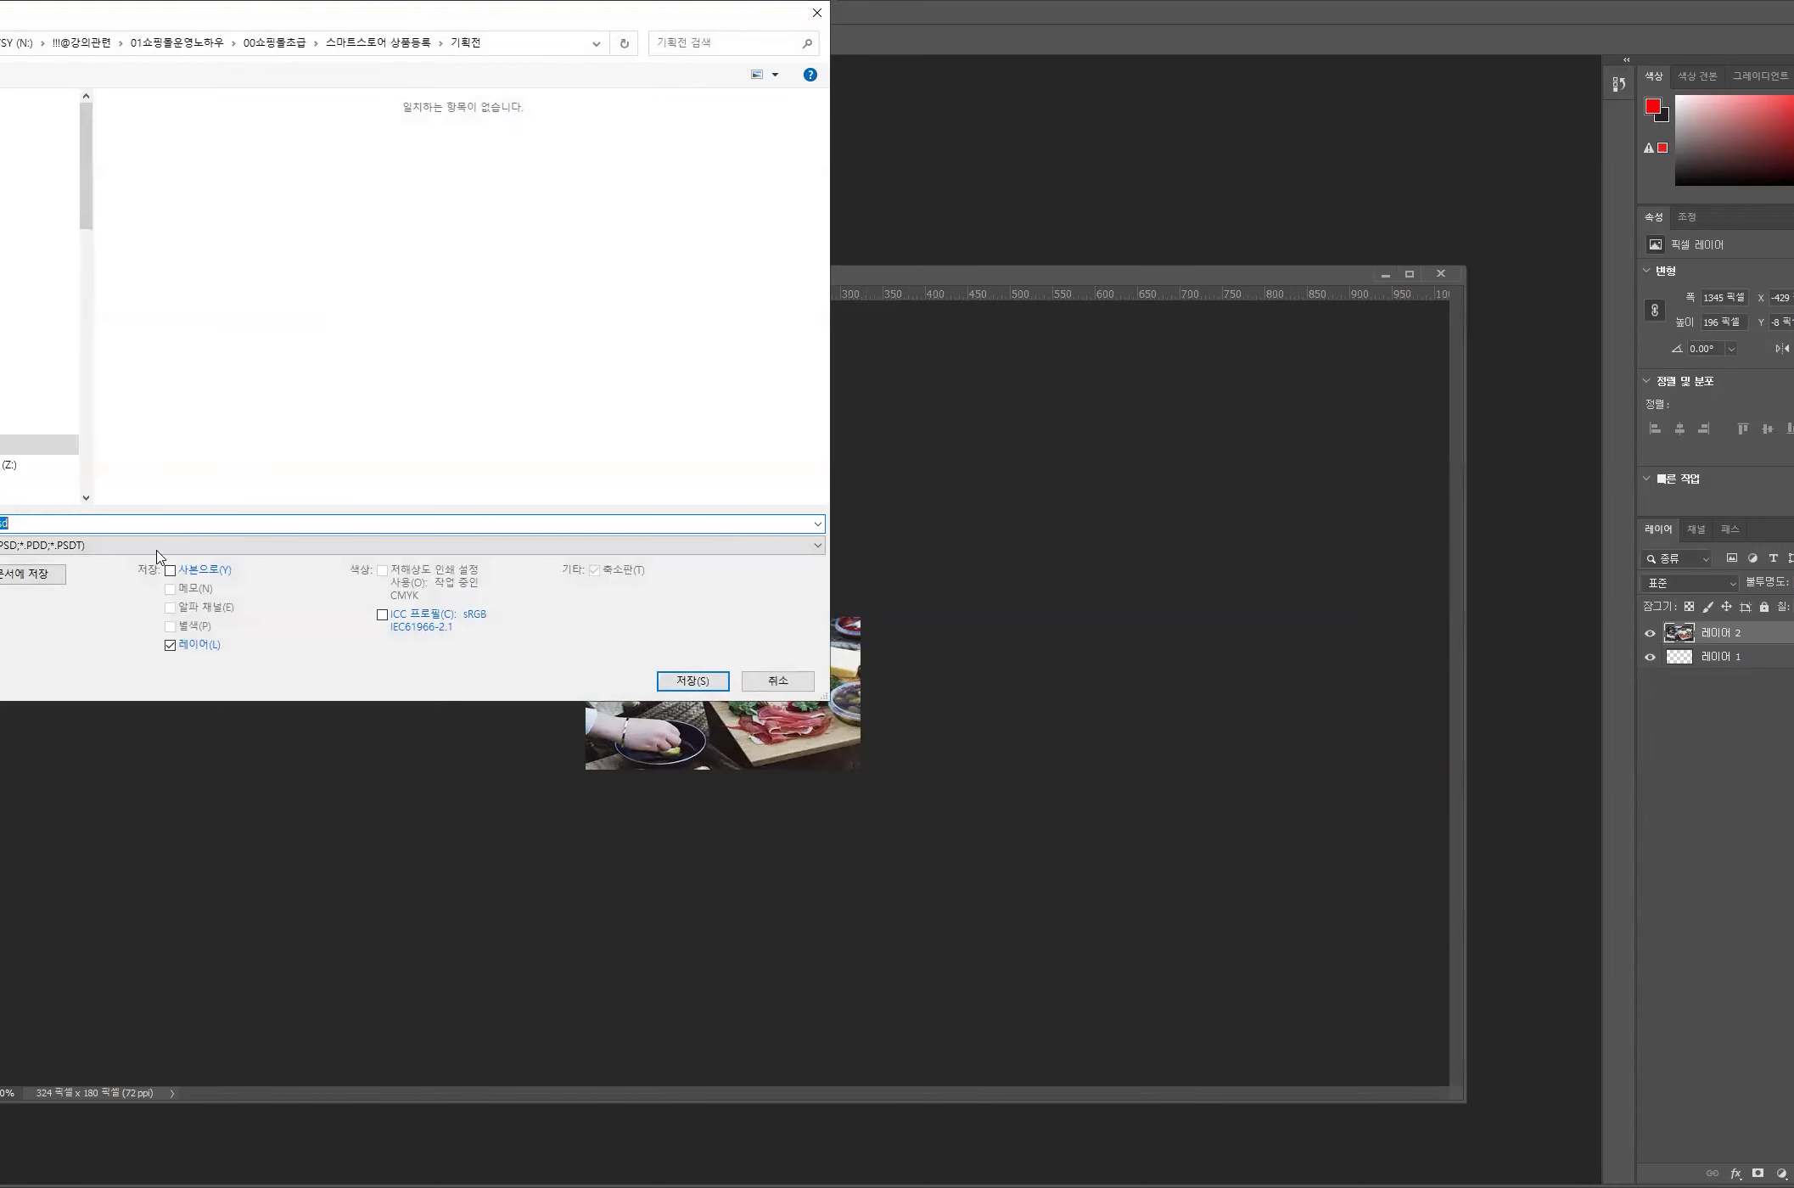
left_click(157, 548)
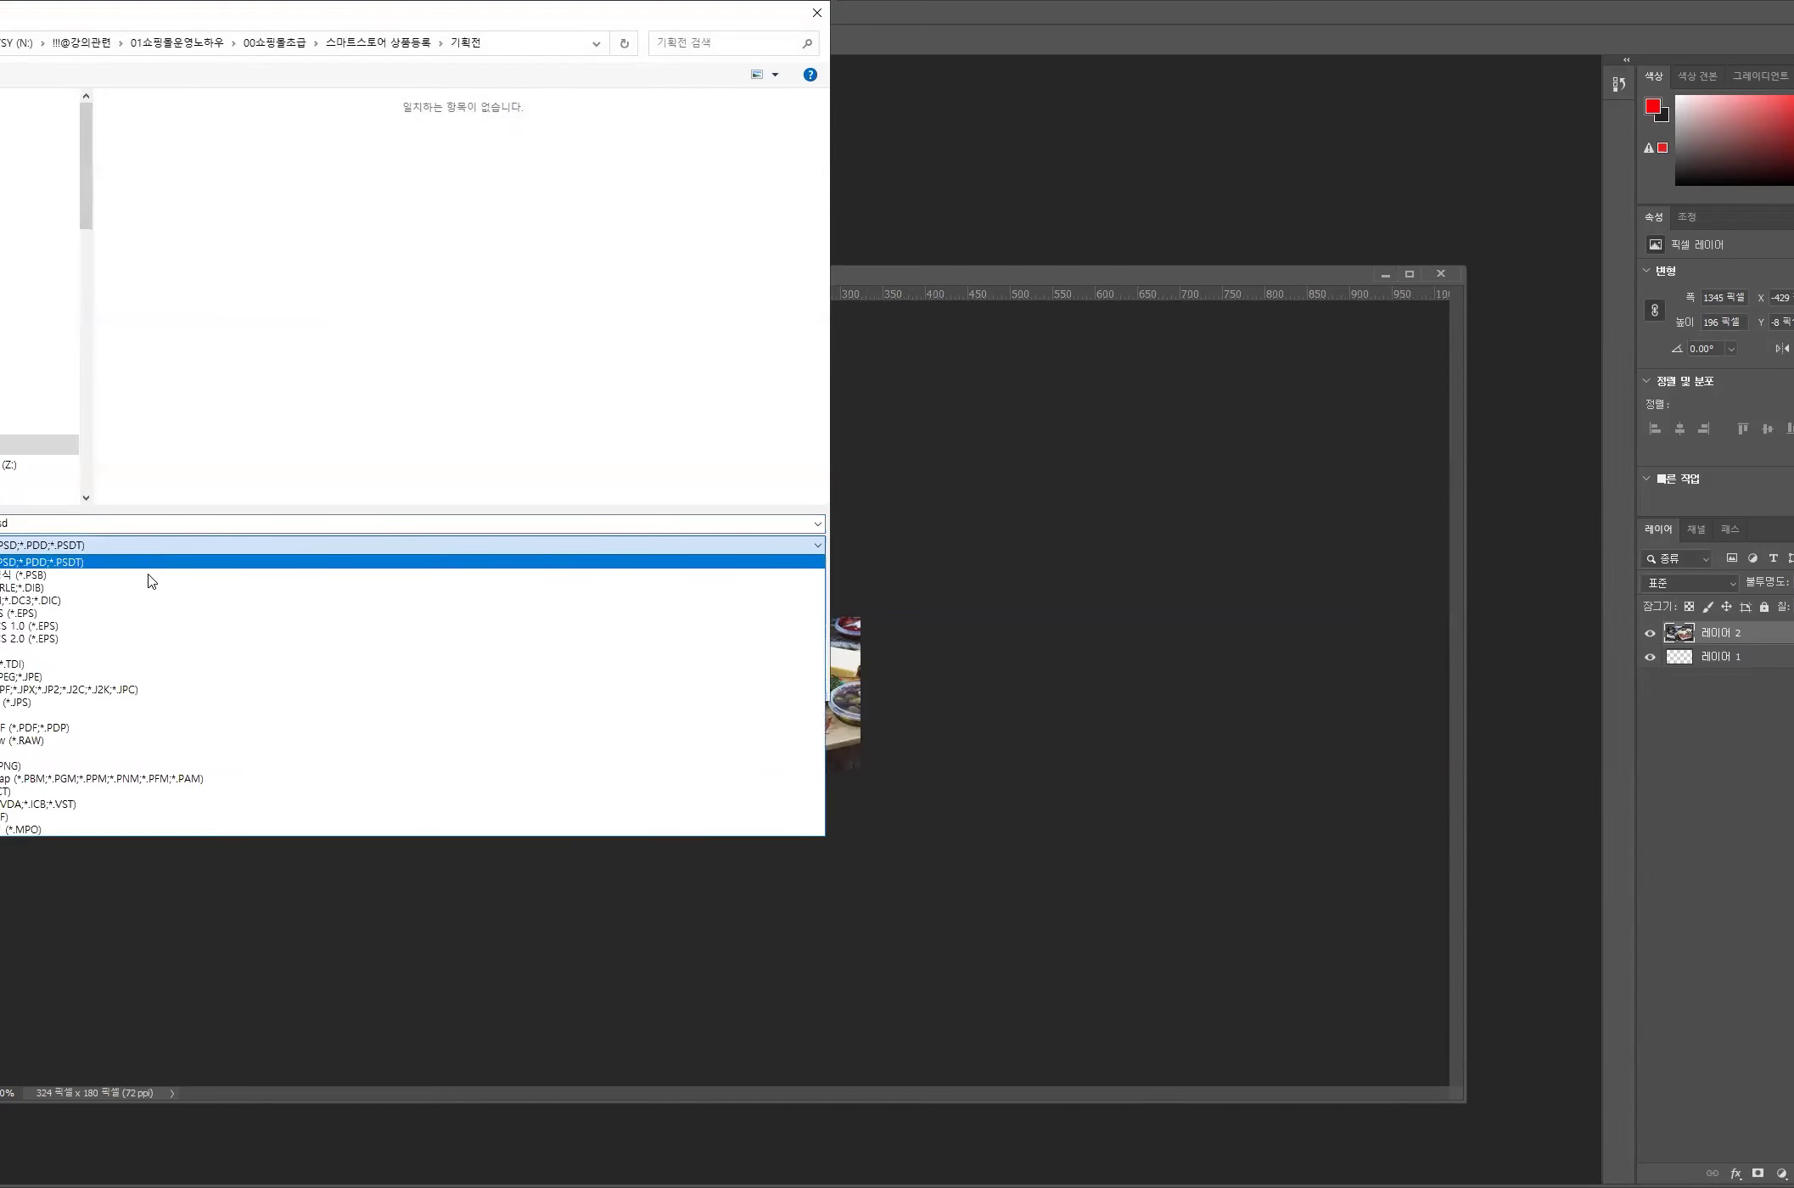
left_click(145, 678)
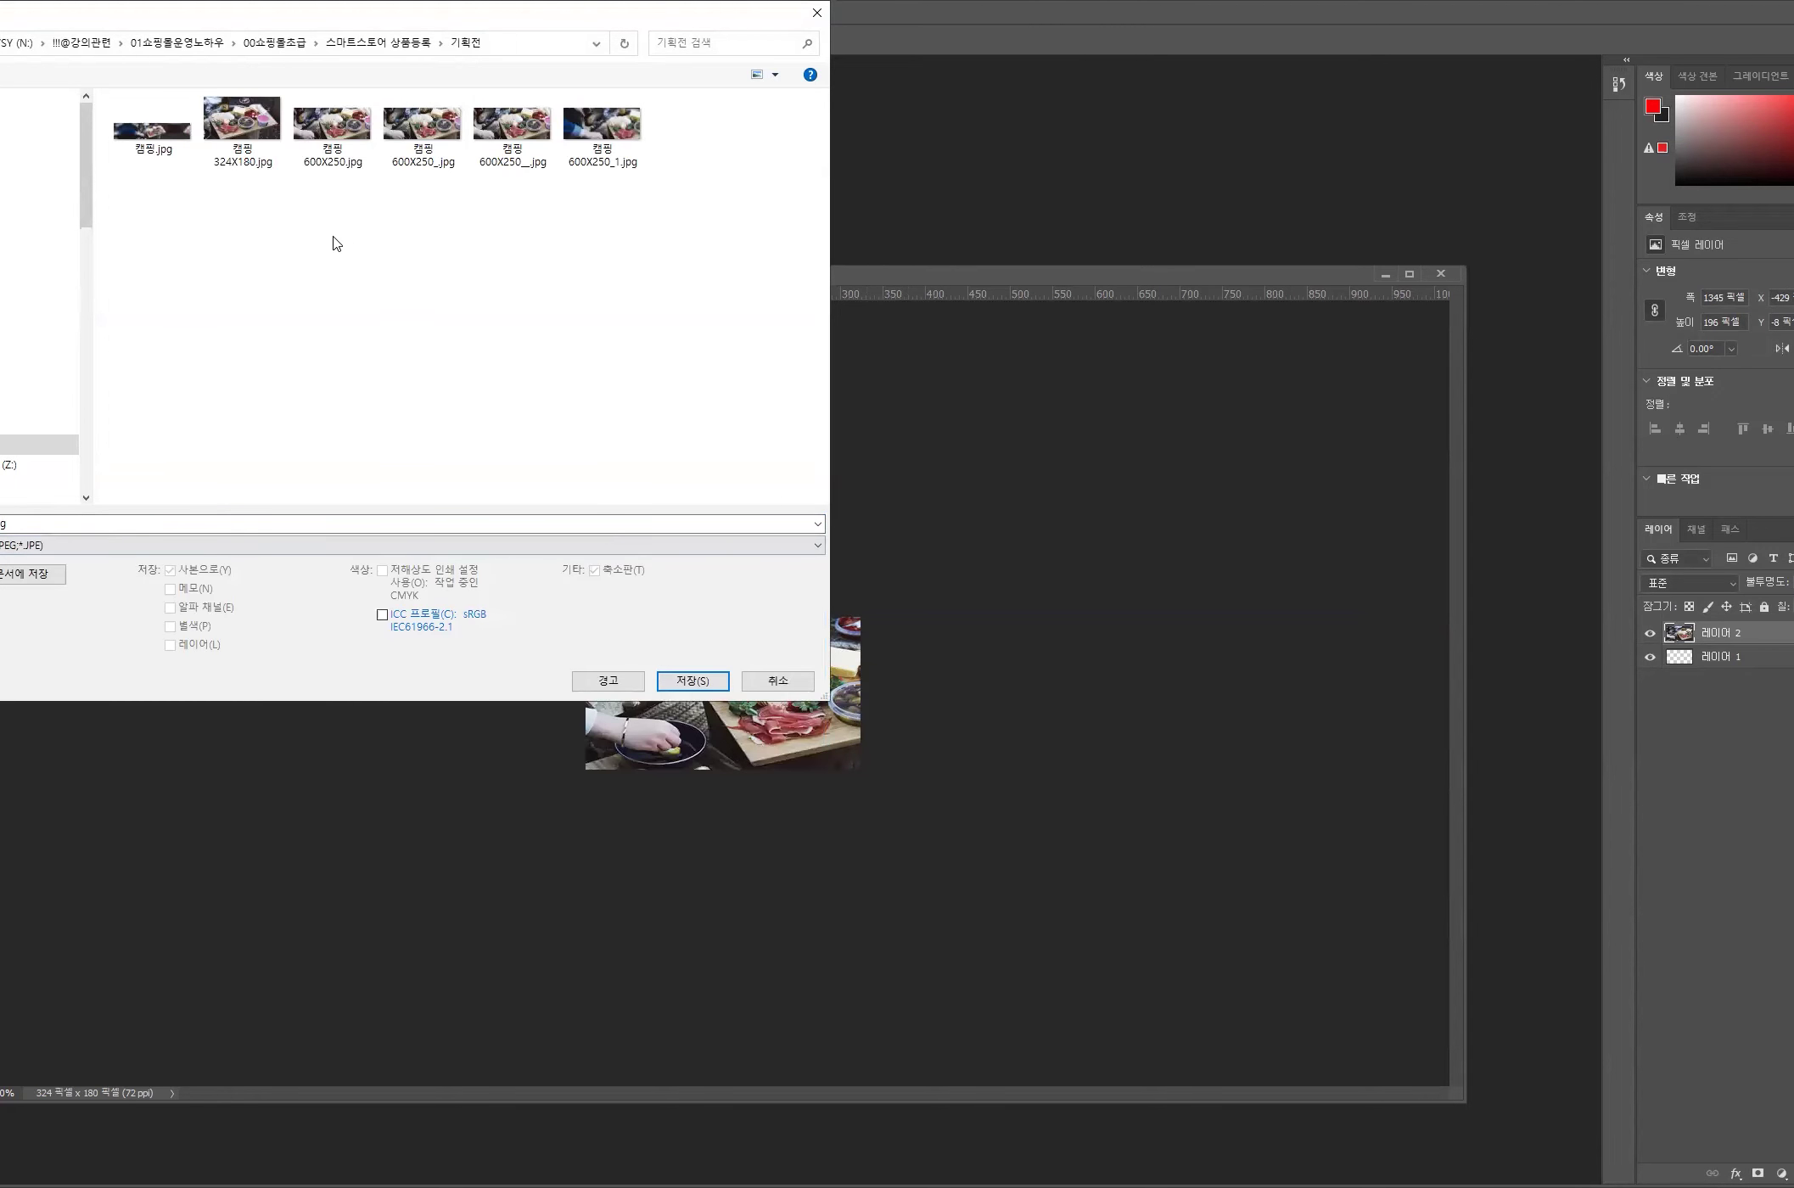
left_click(244, 135)
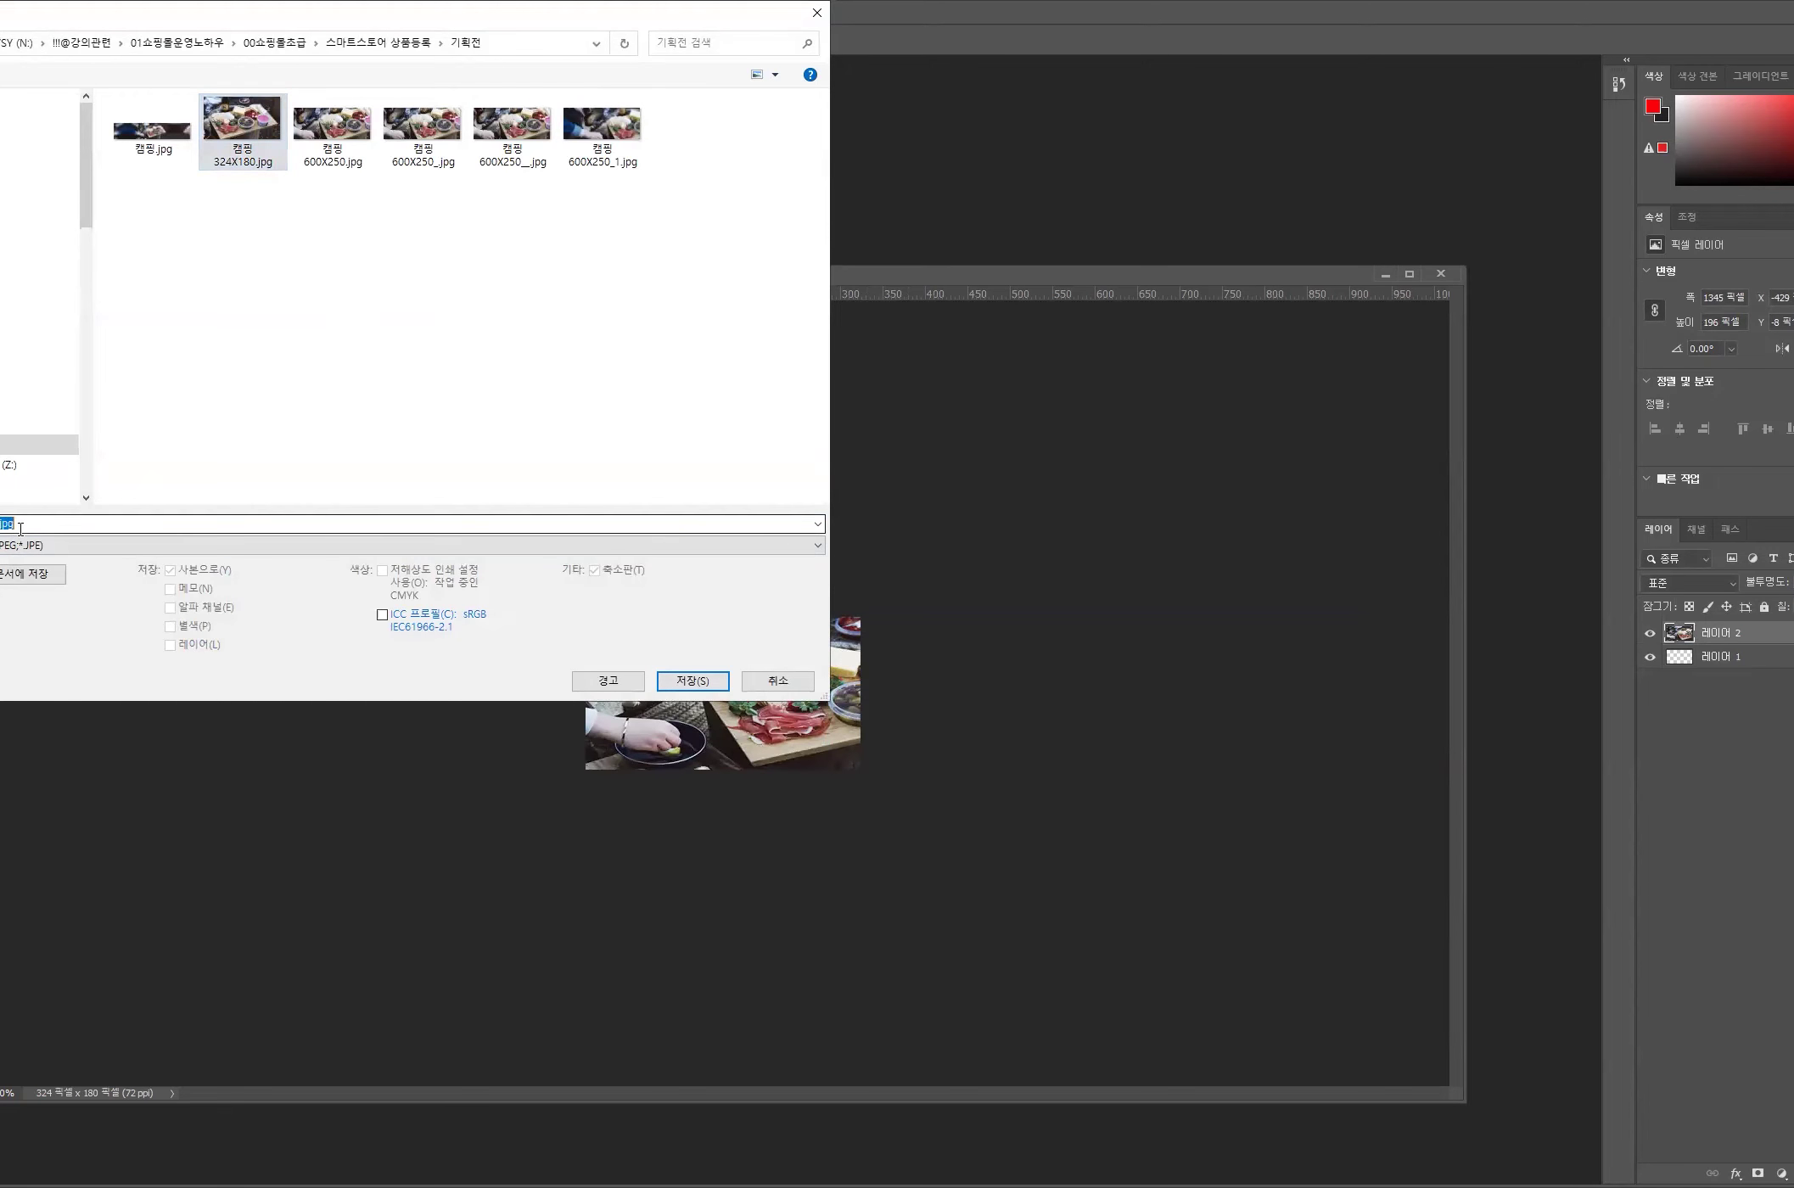
type("2")
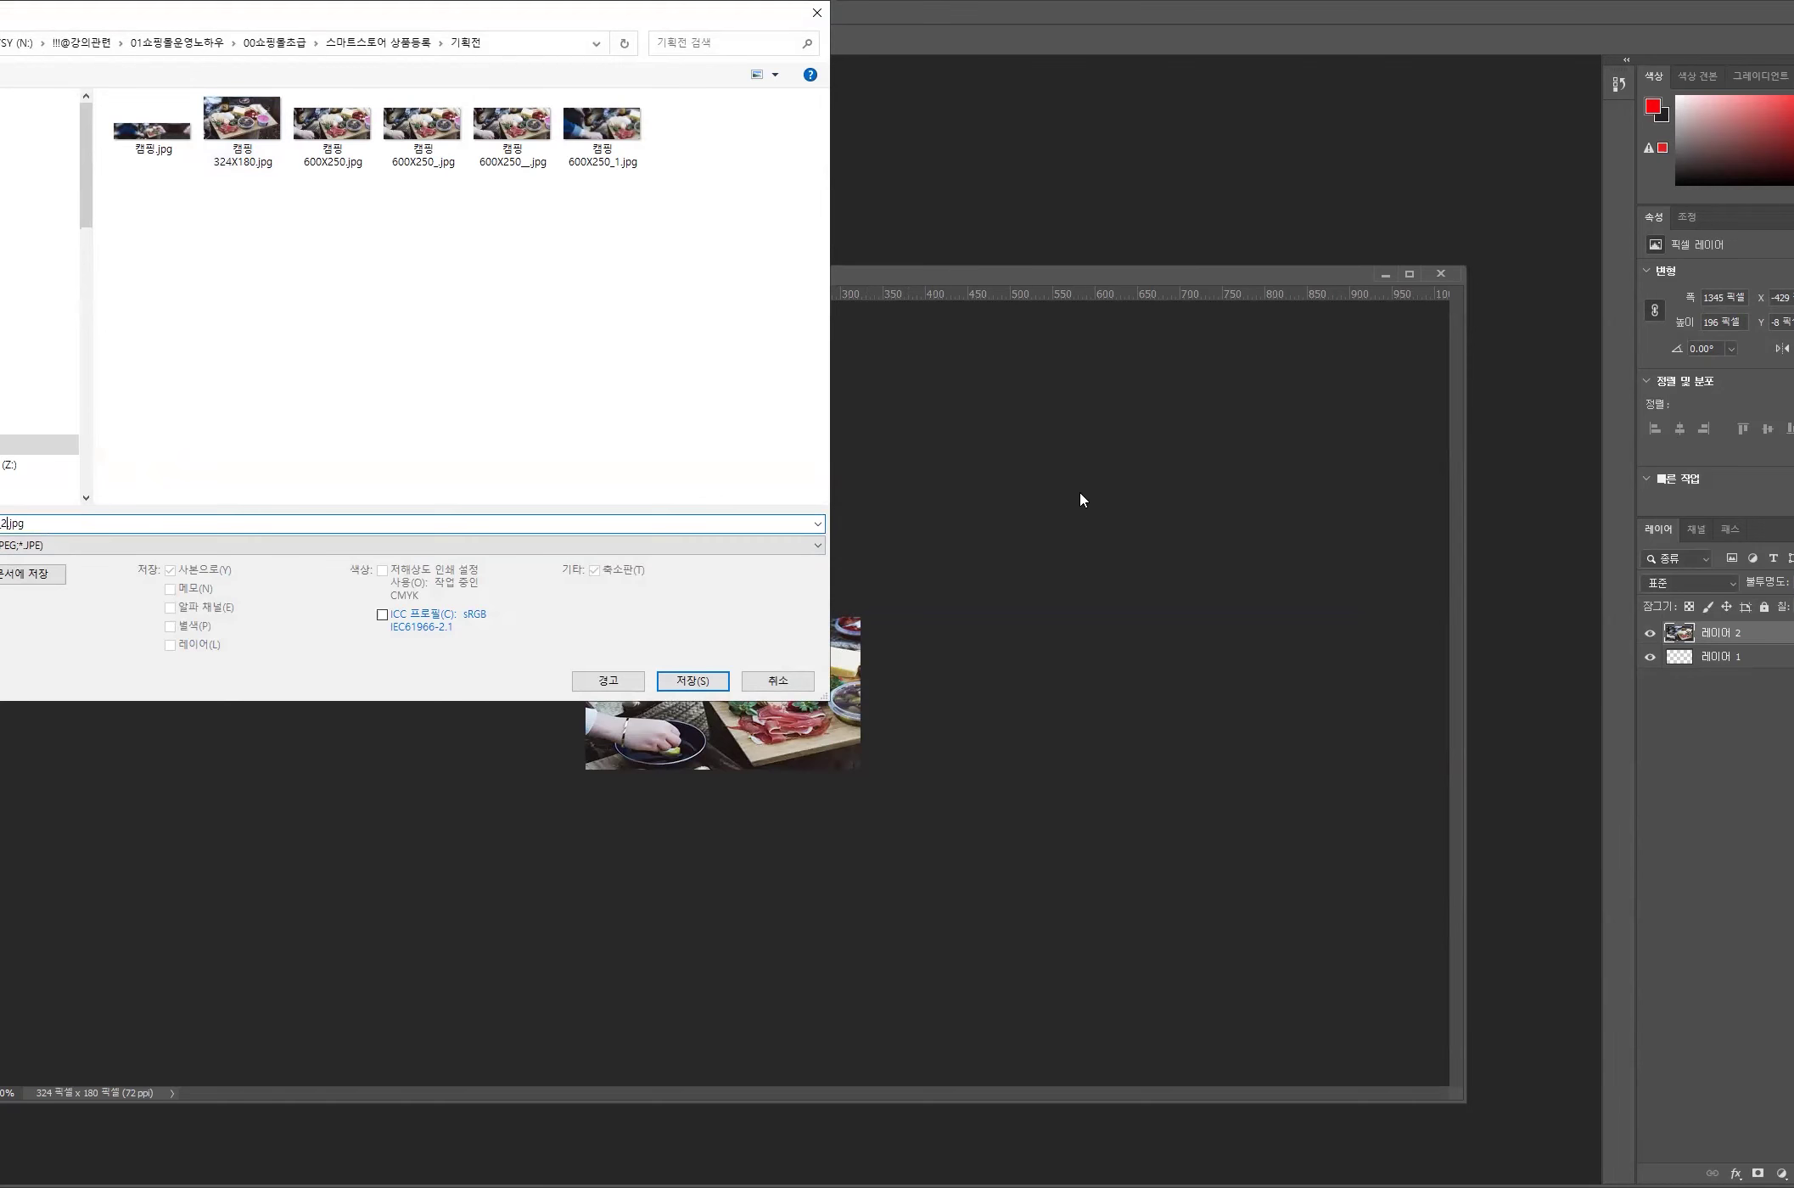
key("Return")
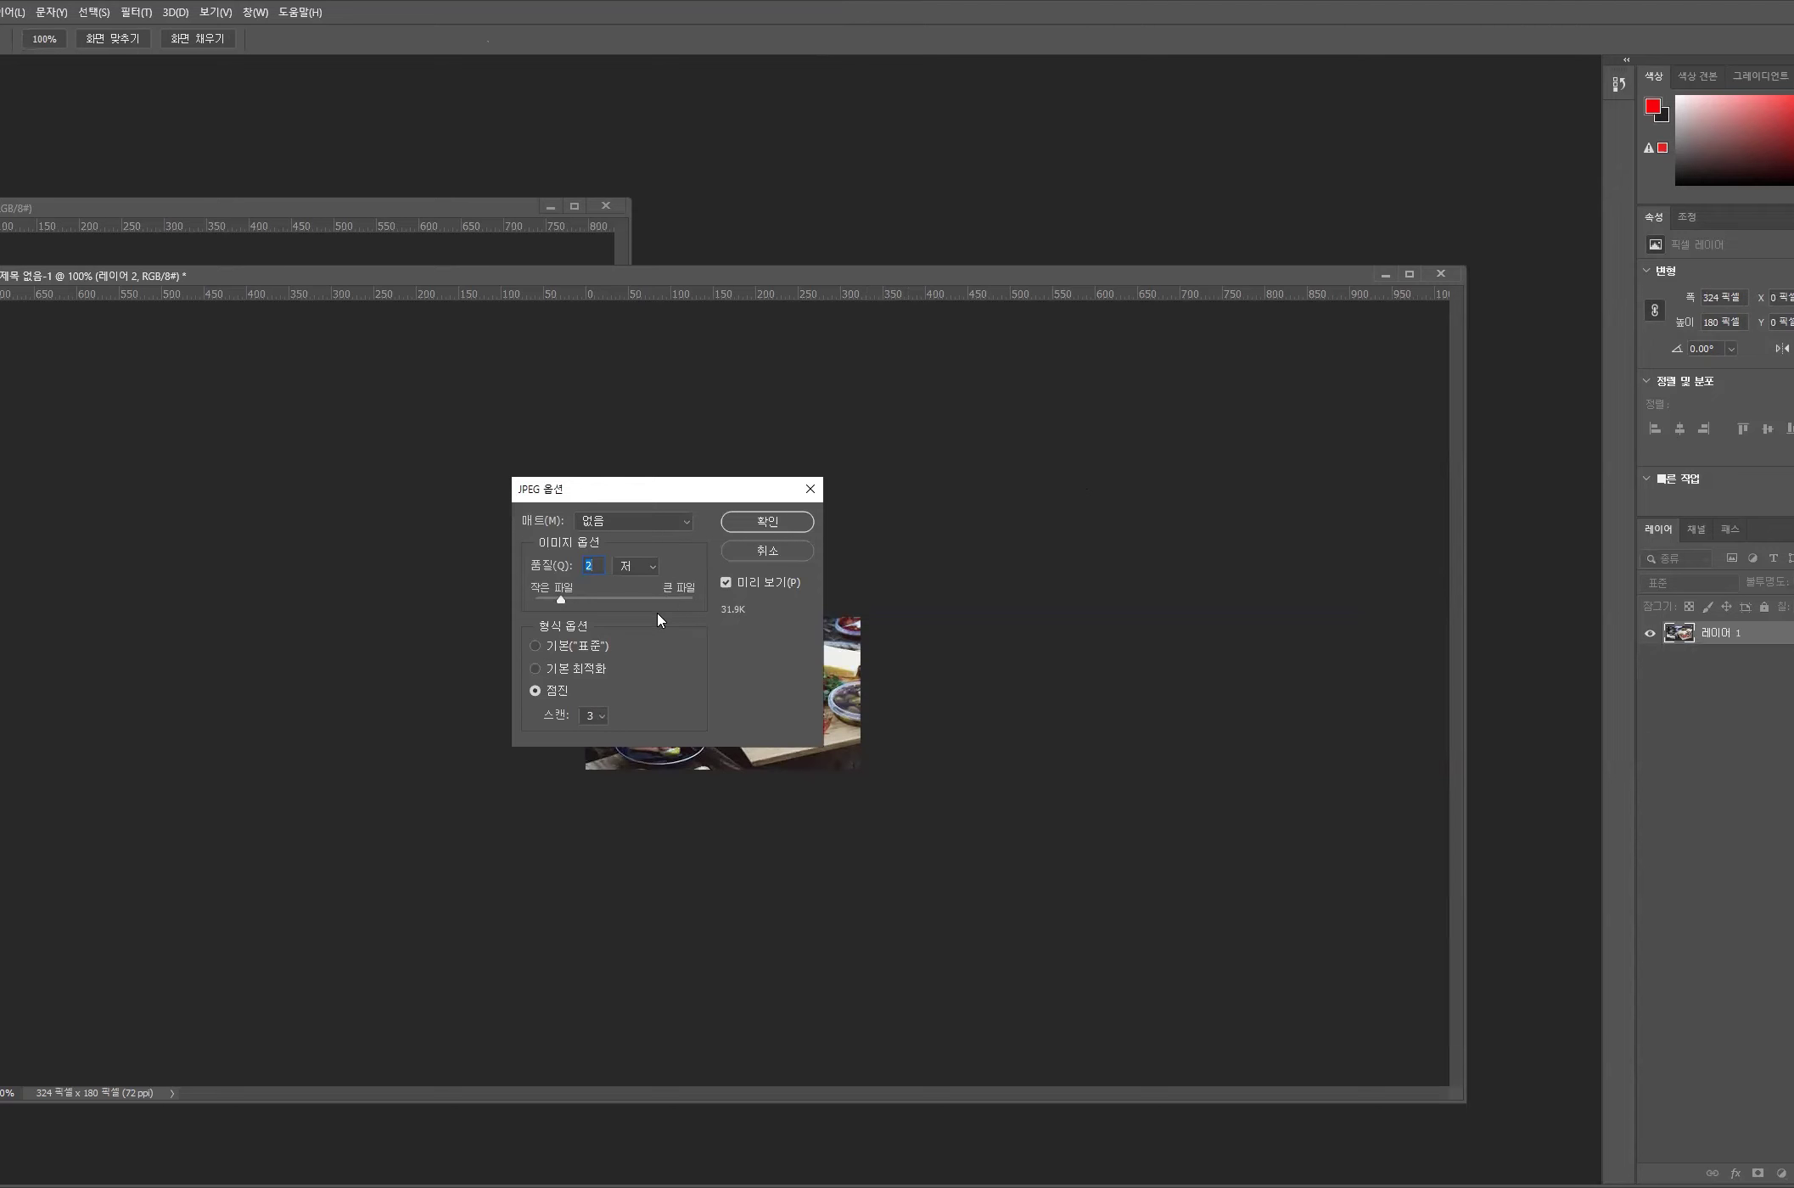
left_click_drag(565, 601, 633, 605)
left_click(765, 523)
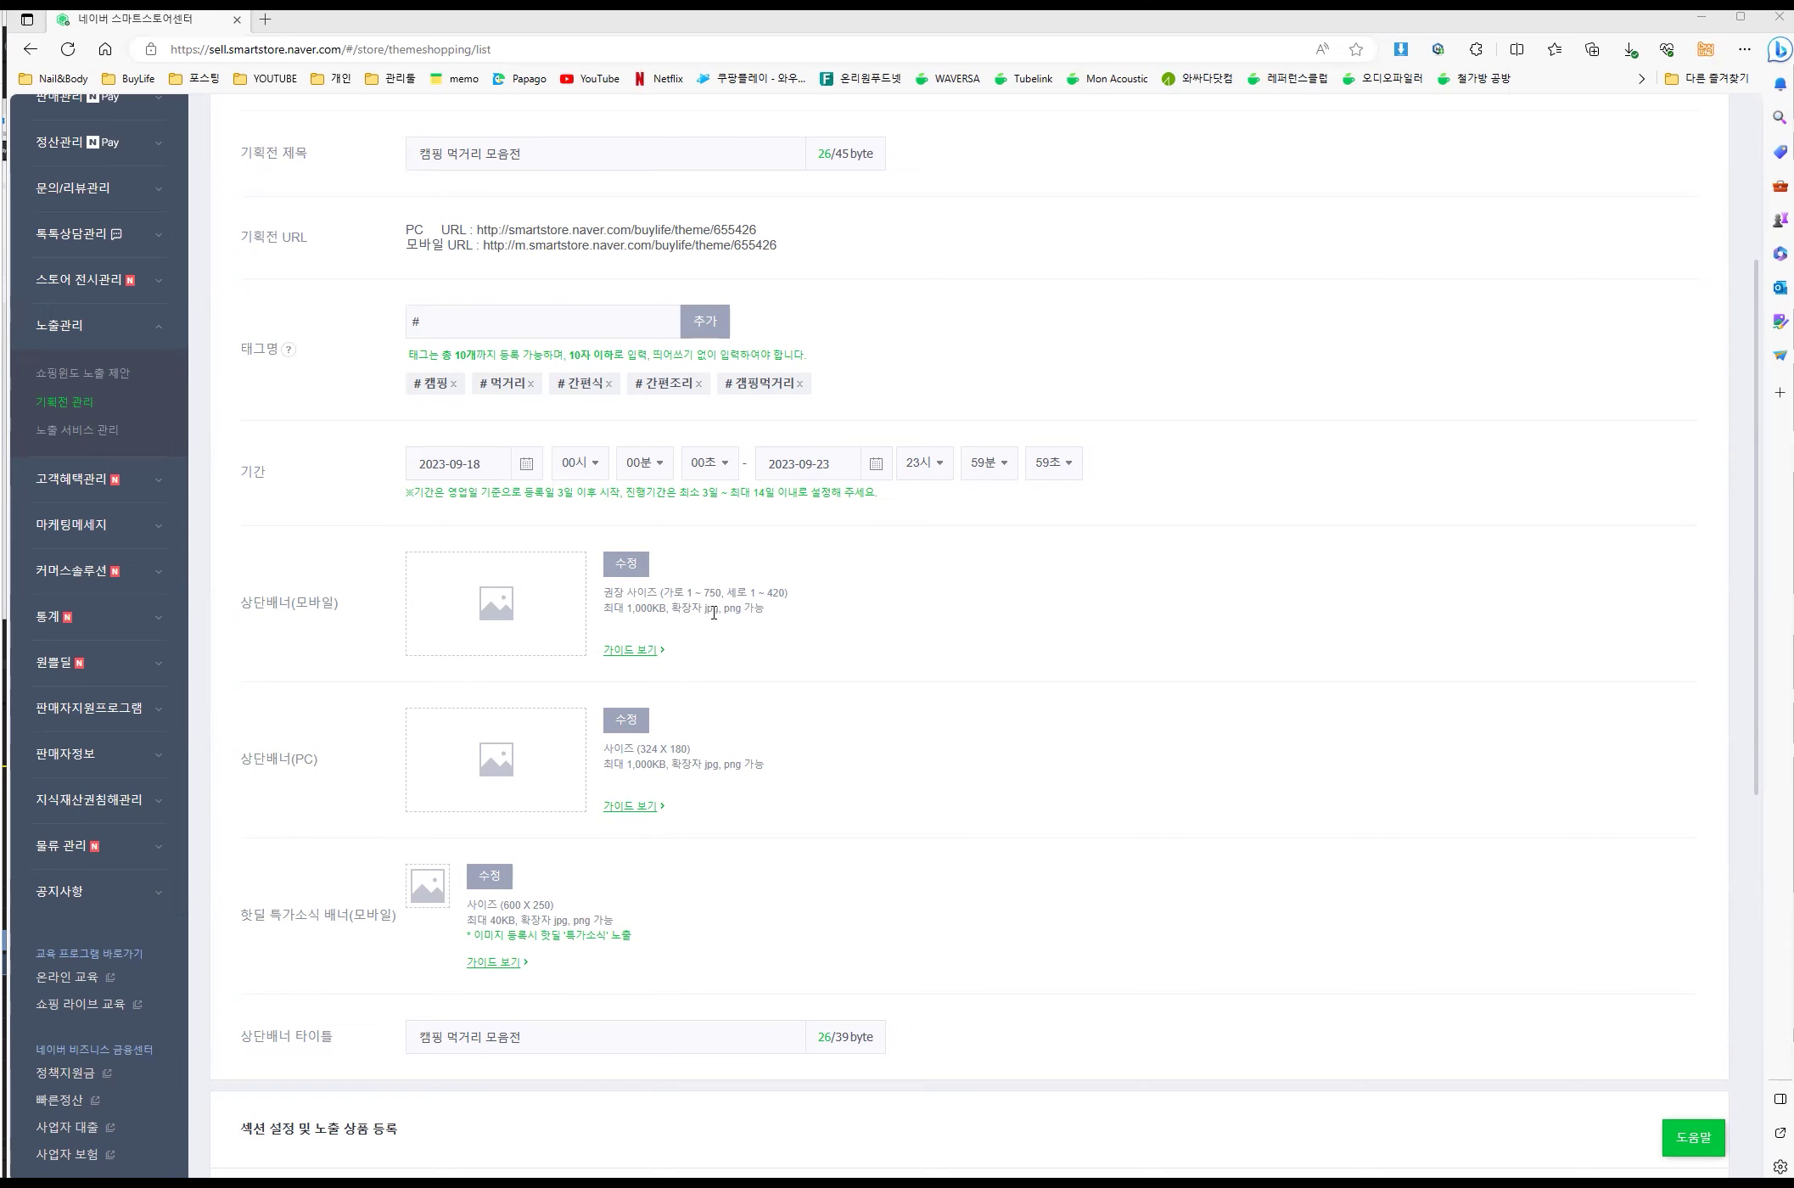
- In Naver Smart Store Center, upload 캠핑 324X180_2.jpg as the mobile top banner of 캠핑 먹거리 모음전 and apply it
left_click(643, 566)
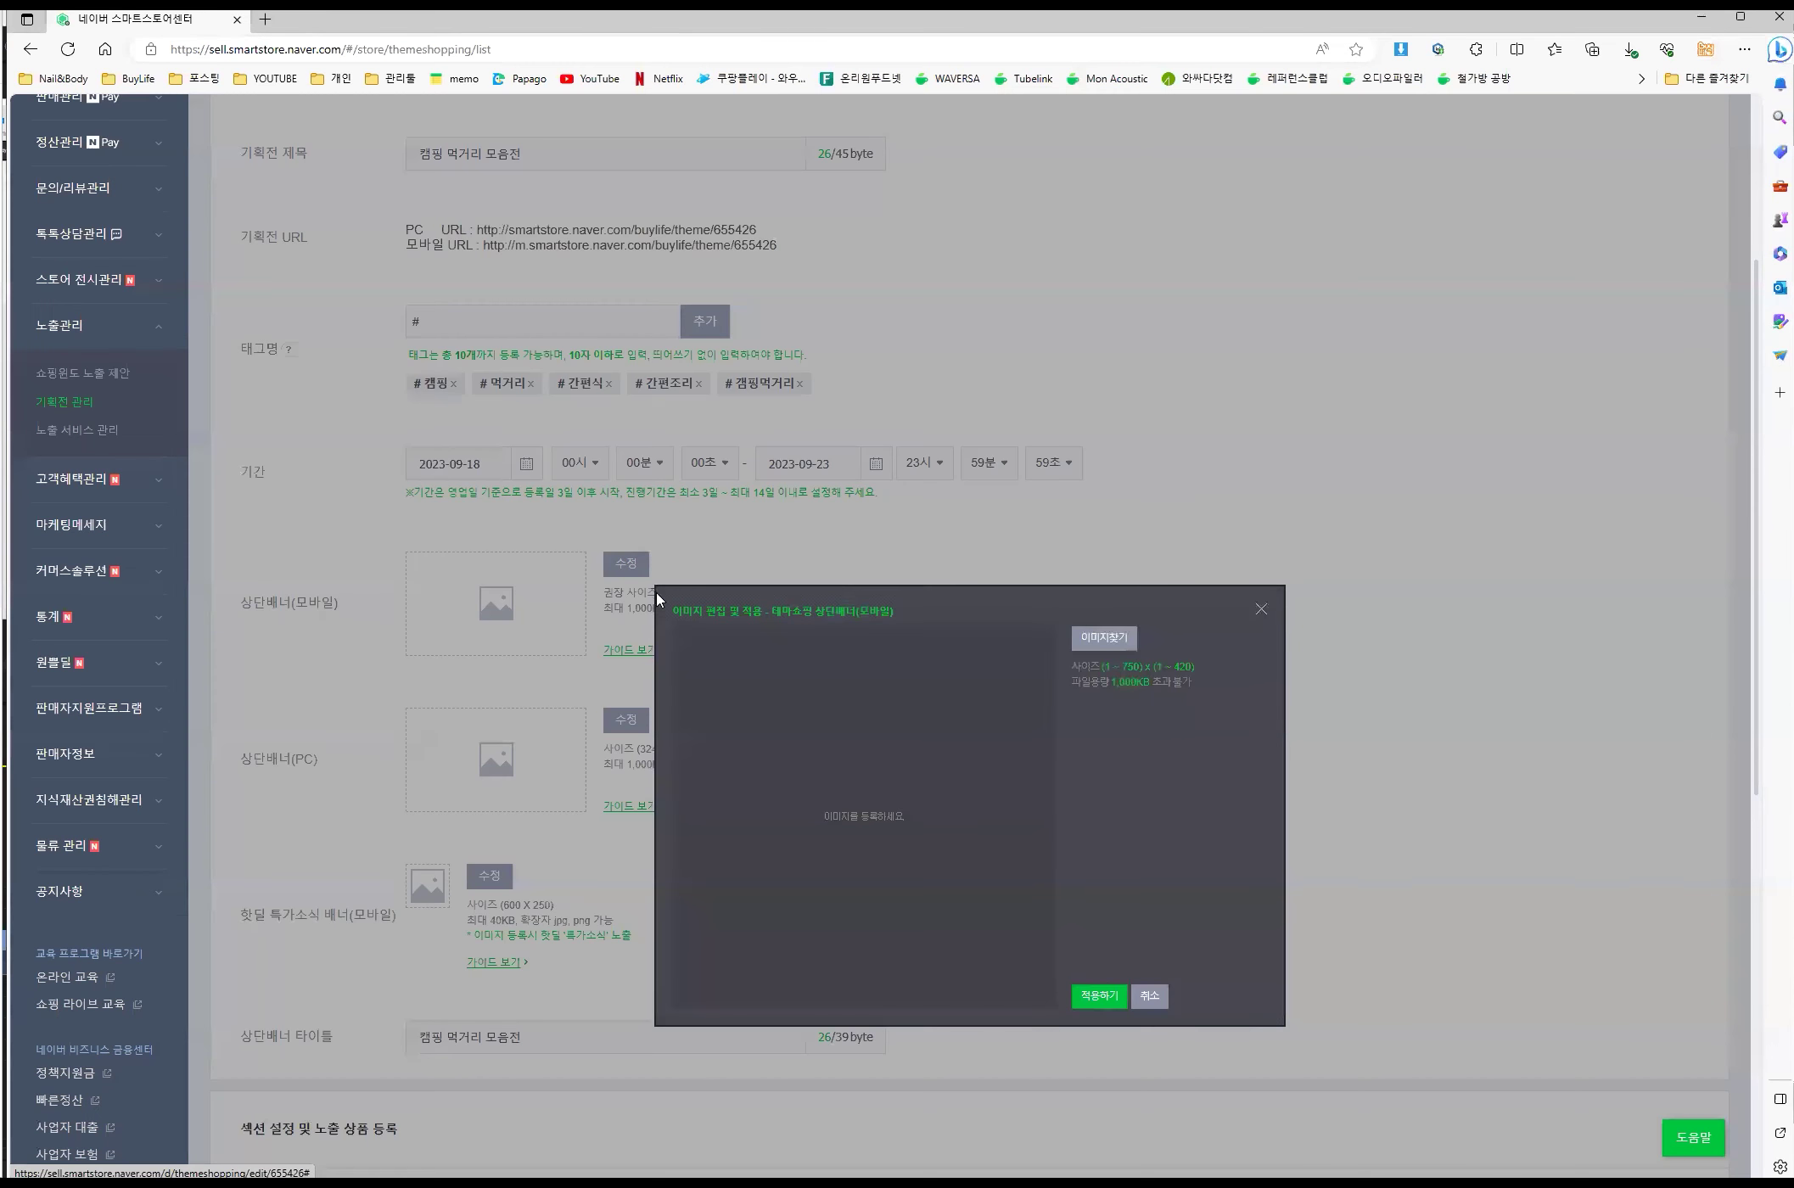
left_click(1102, 641)
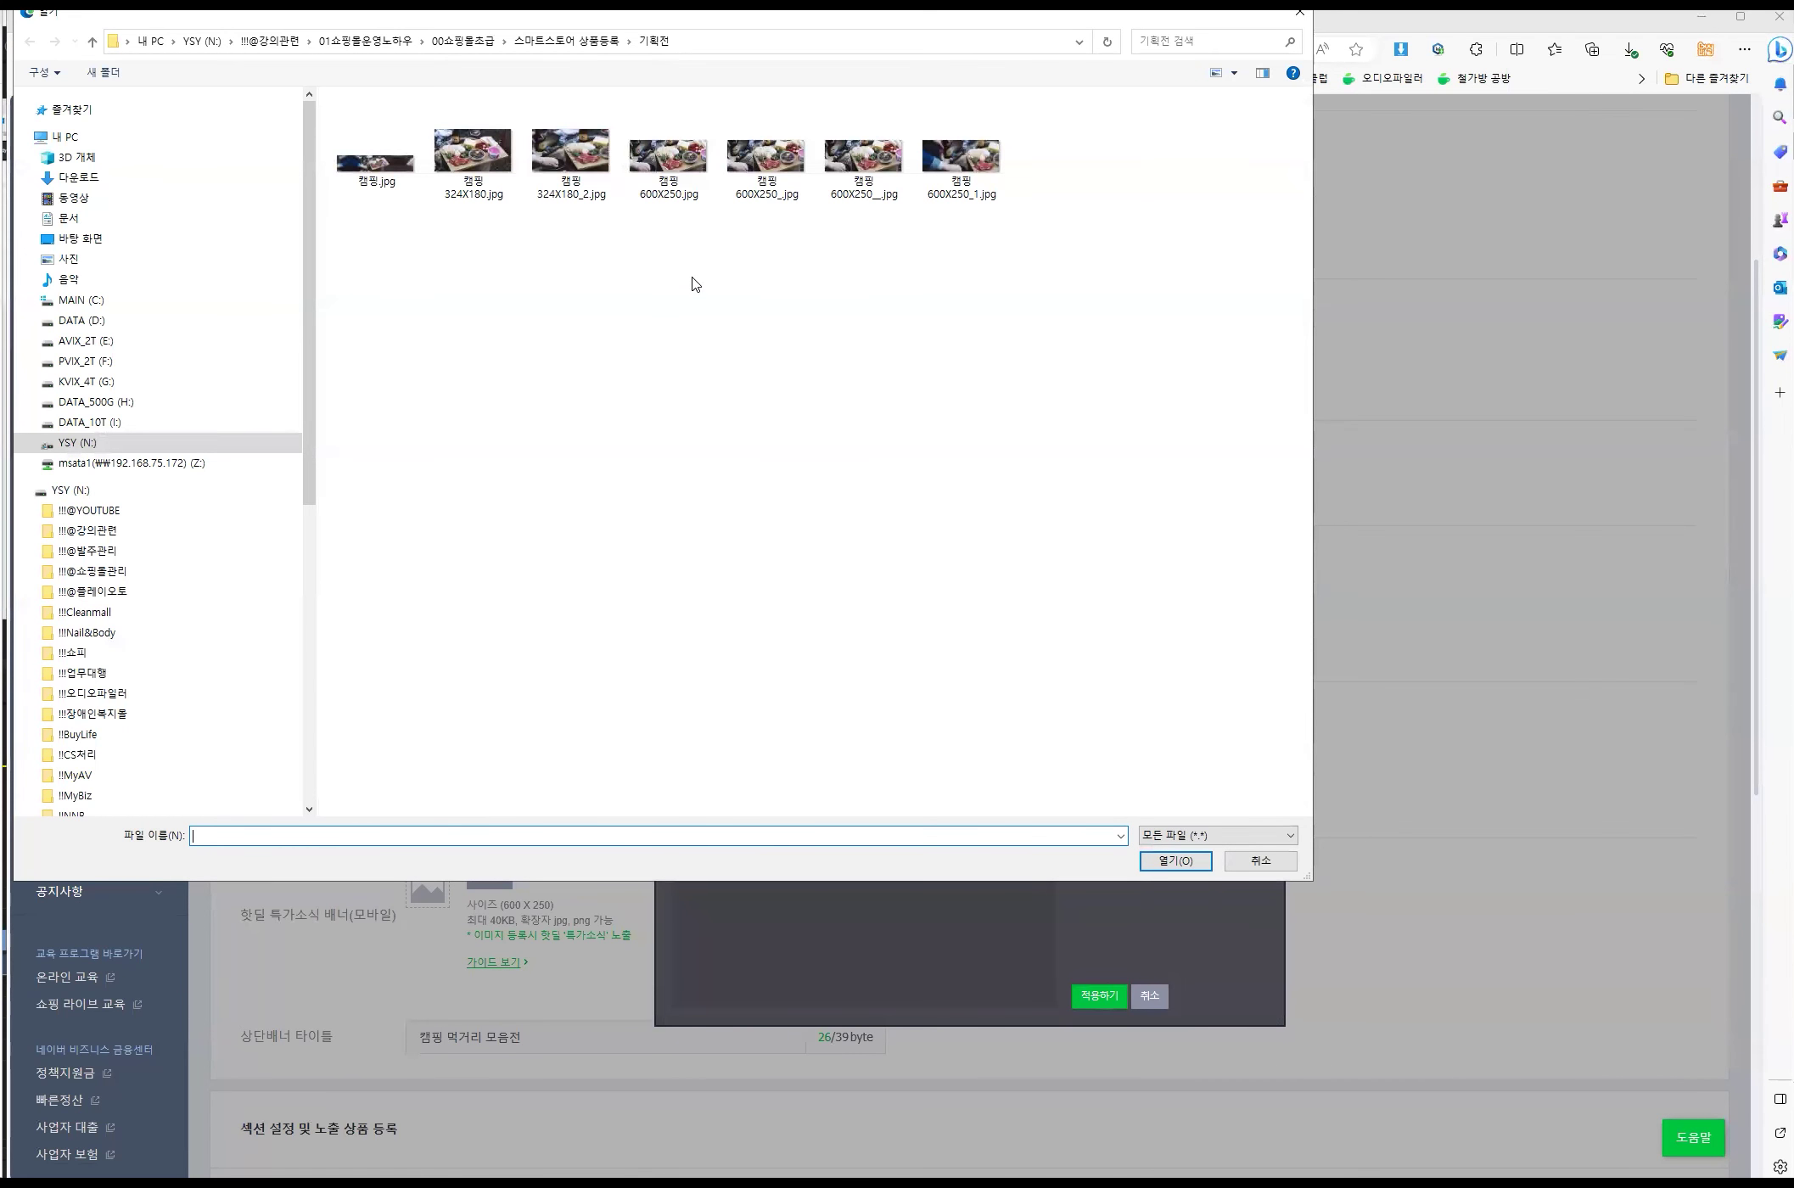
double_click(597, 164)
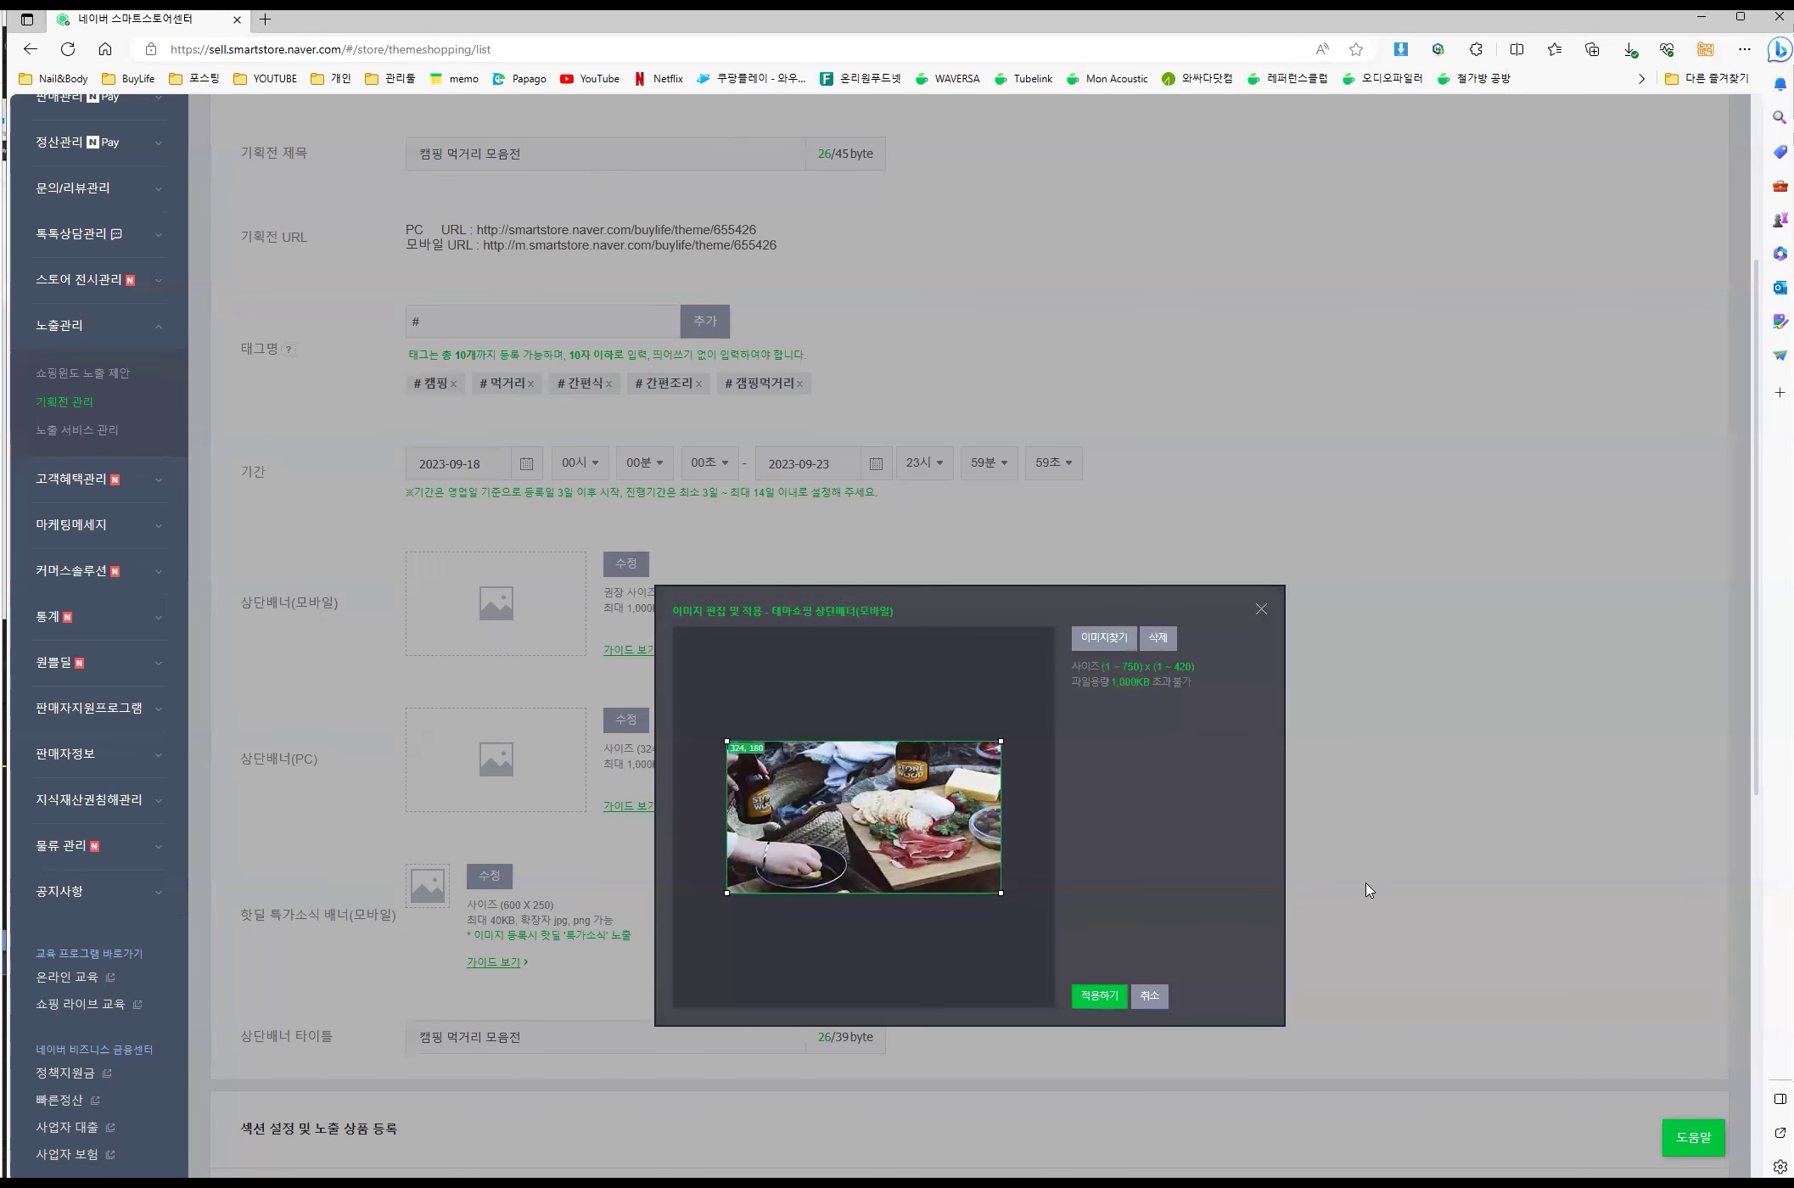
left_click(1101, 997)
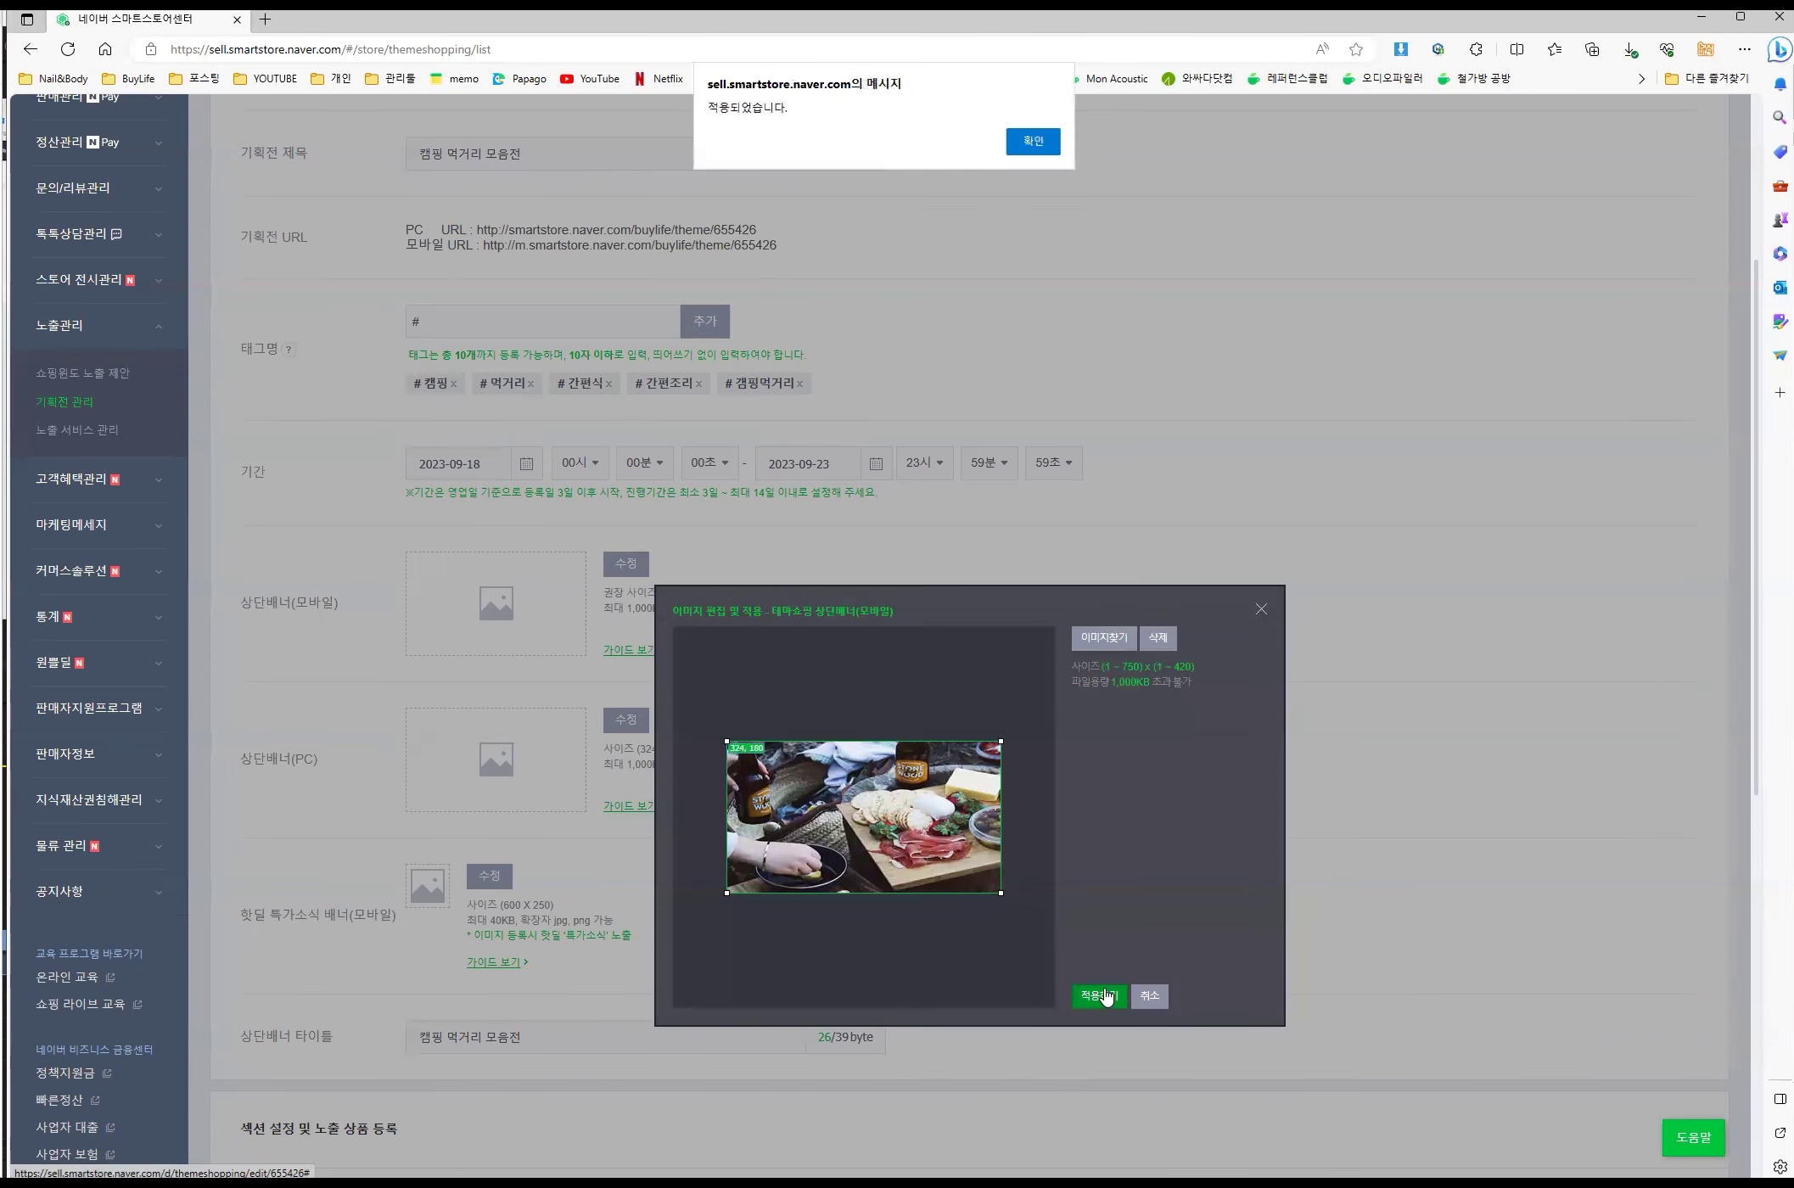
left_click(1030, 151)
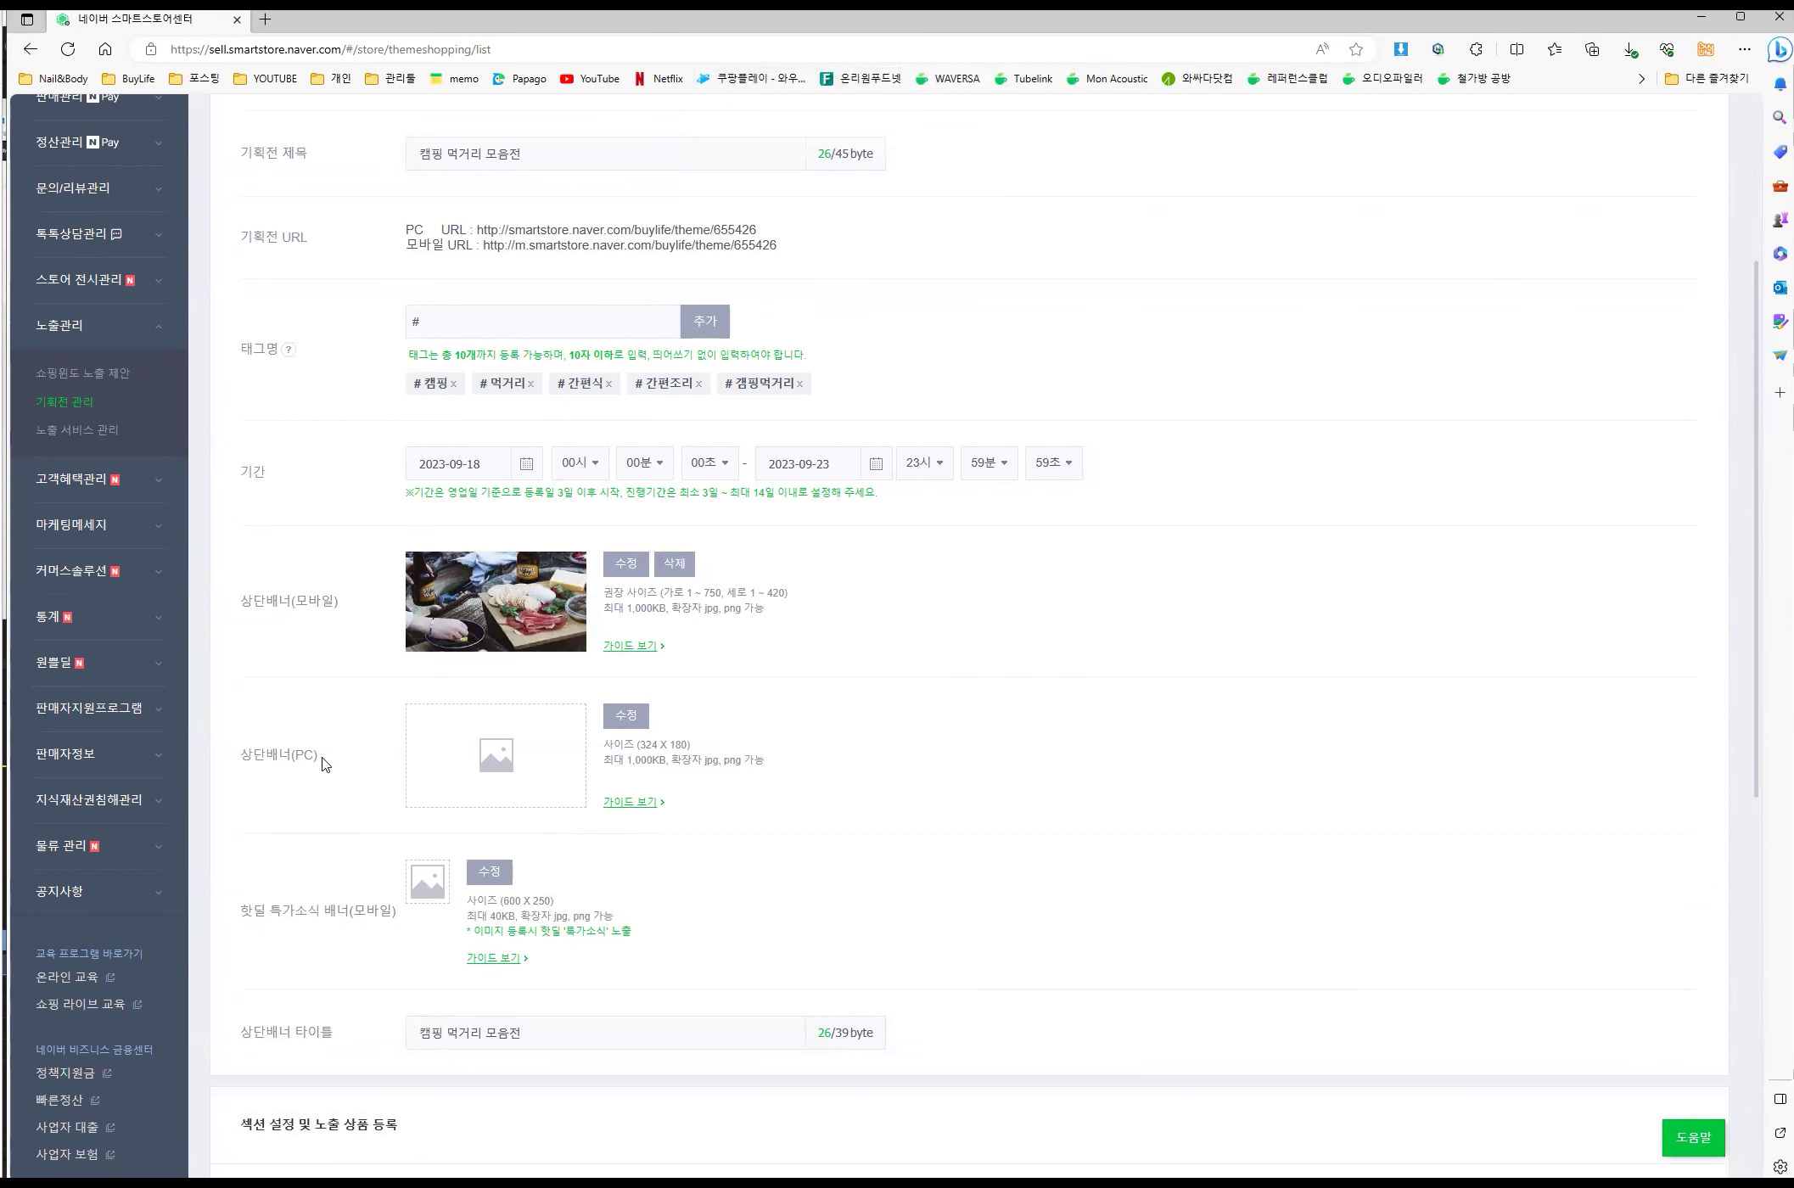
- Upload 캠핑 324X180_2.jpg as the PC top banner (상단배너(PC)) of 캠핑 먹거리 모음전 and apply it
left_click(624, 723)
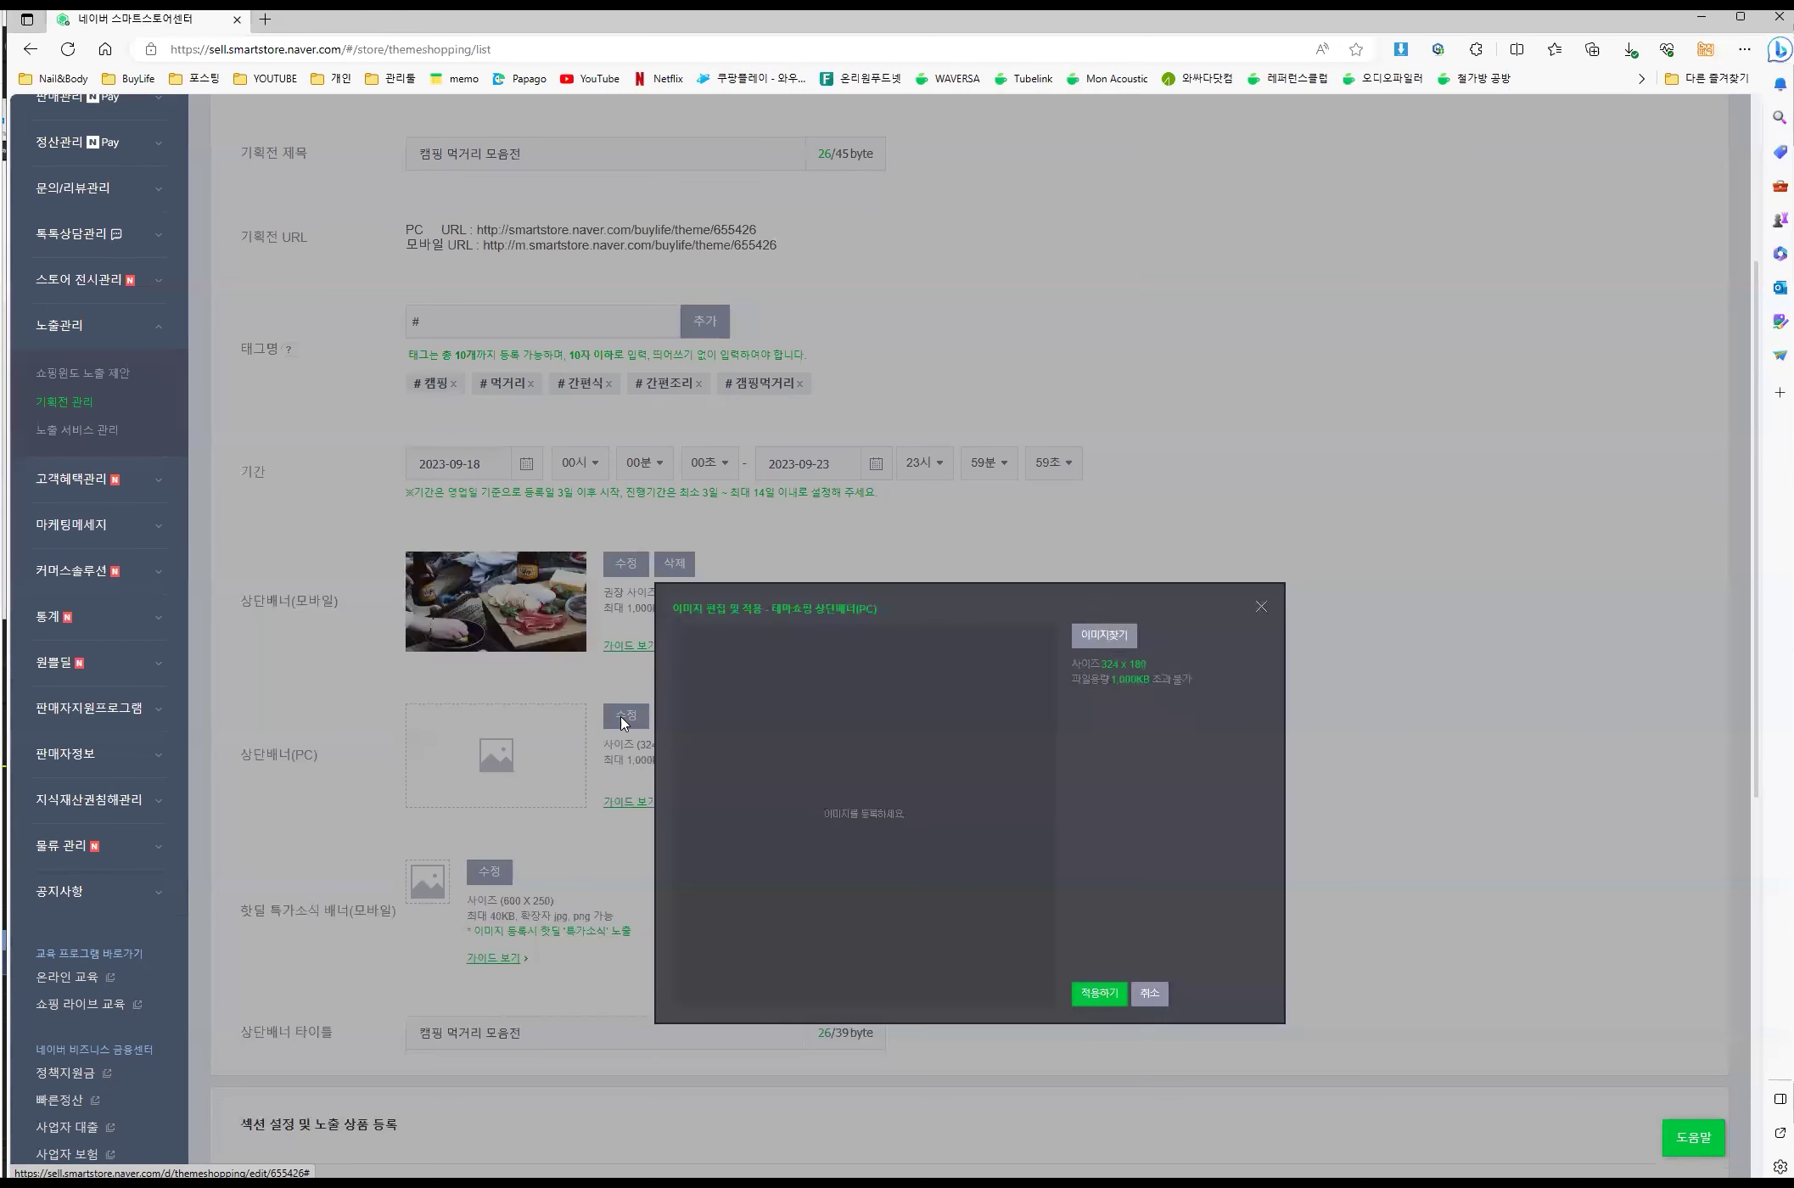
left_click(1076, 632)
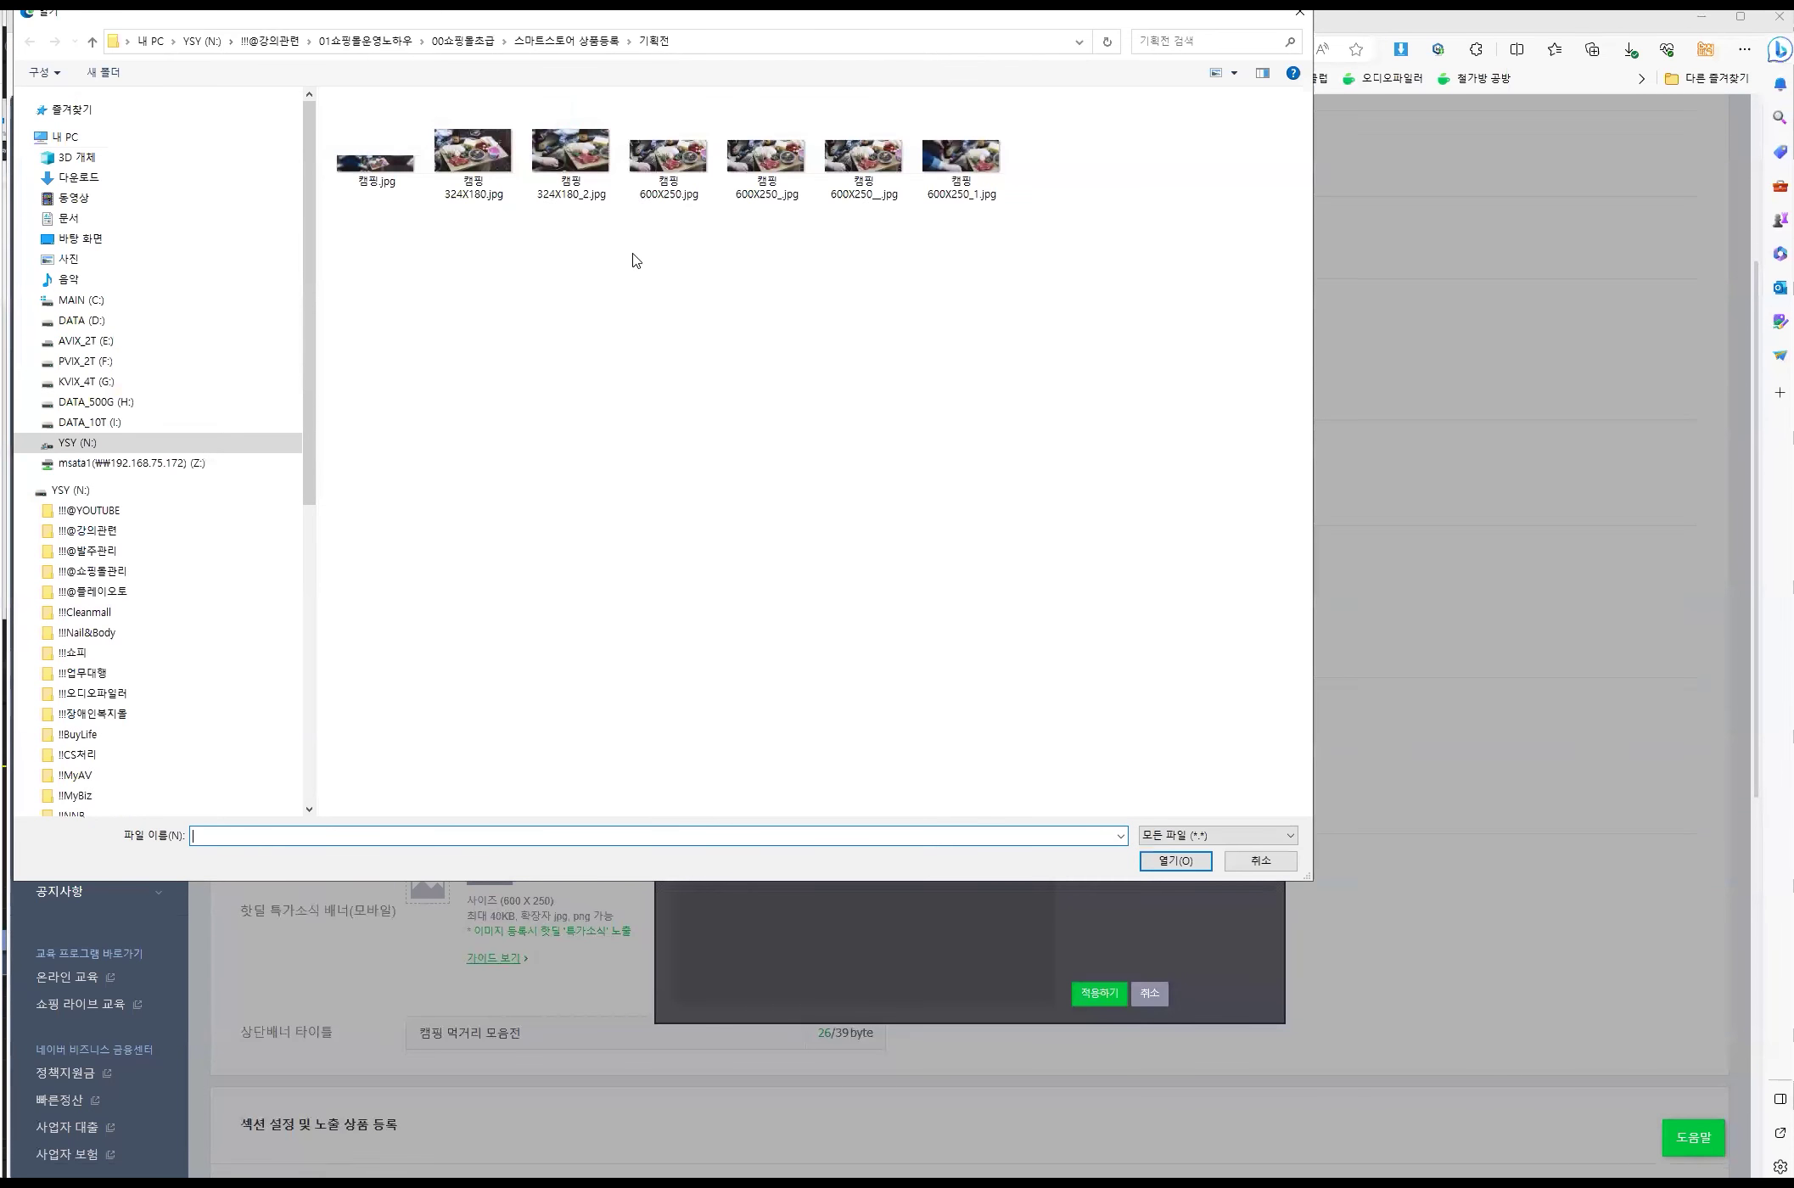
double_click(592, 180)
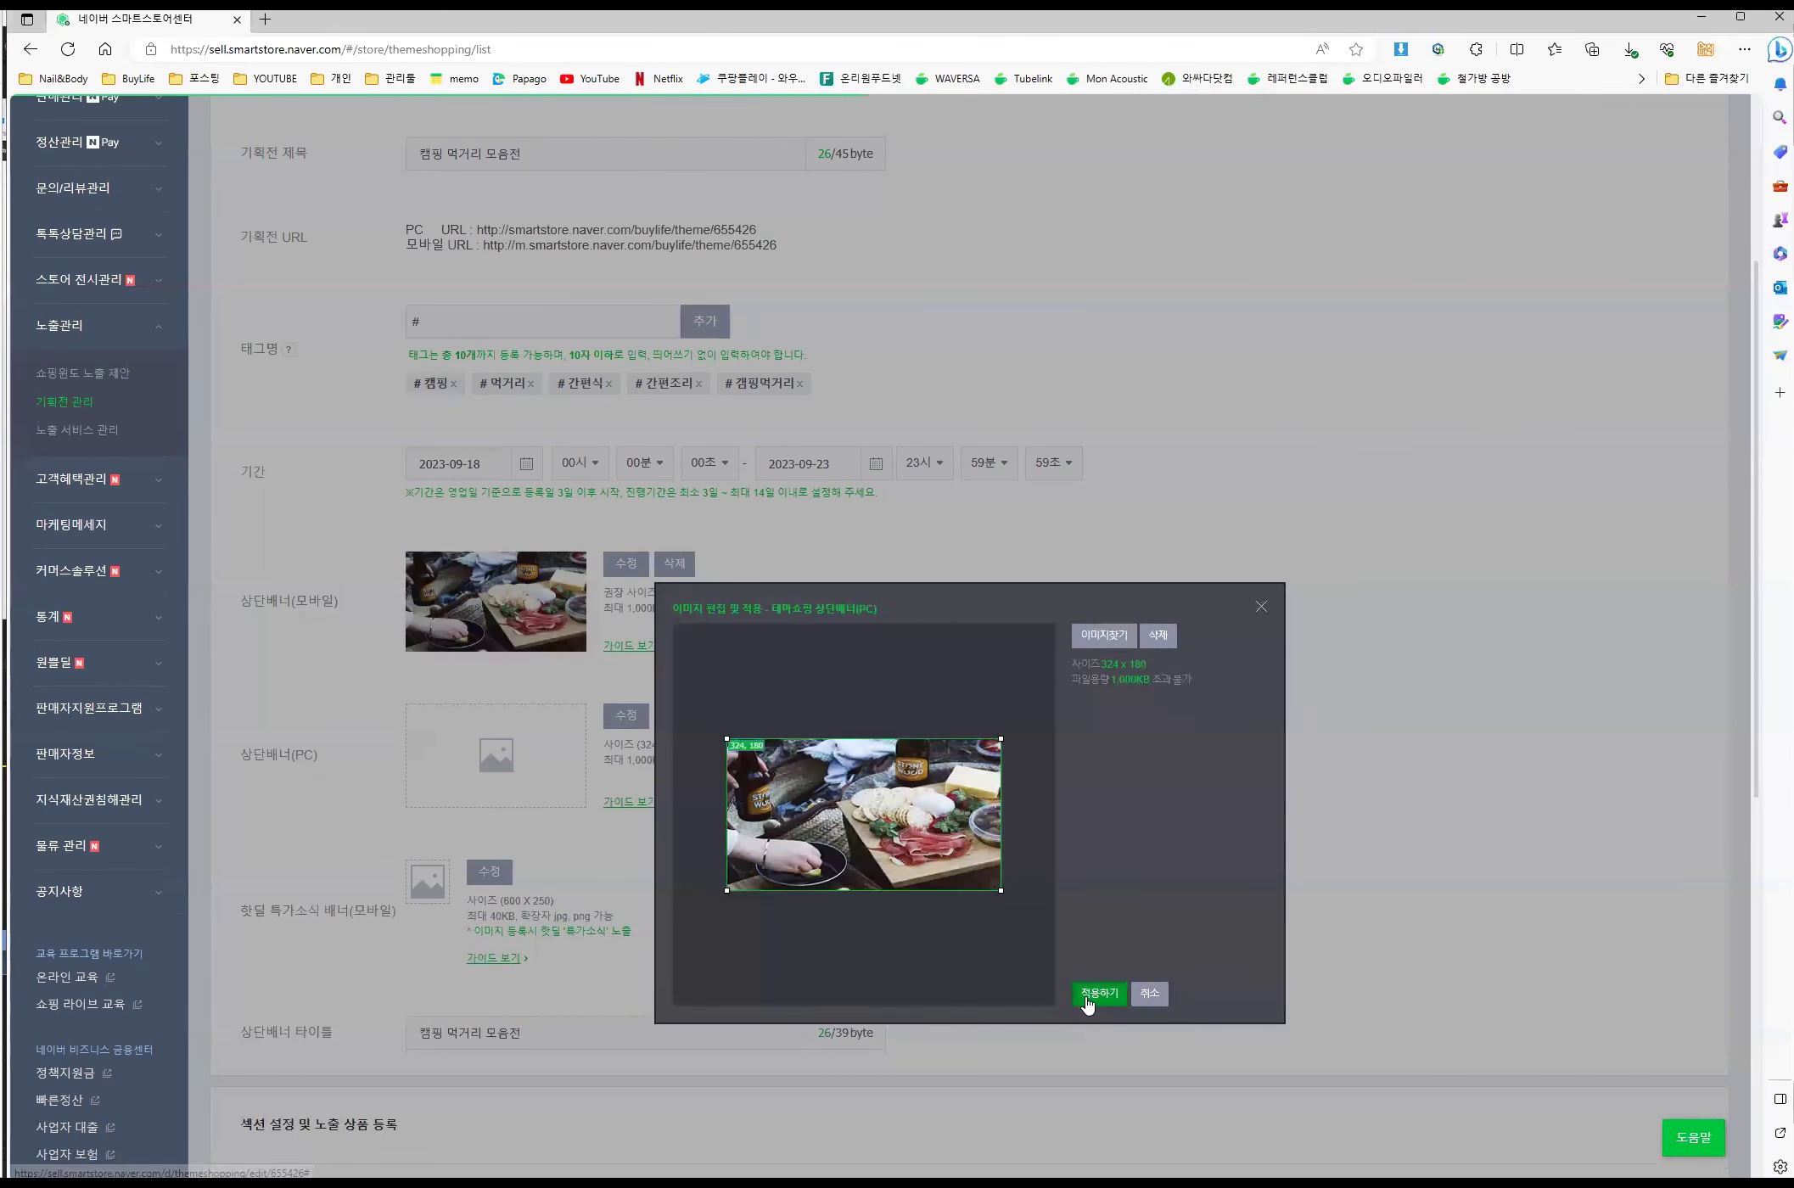
left_click(1072, 986)
left_click(1033, 141)
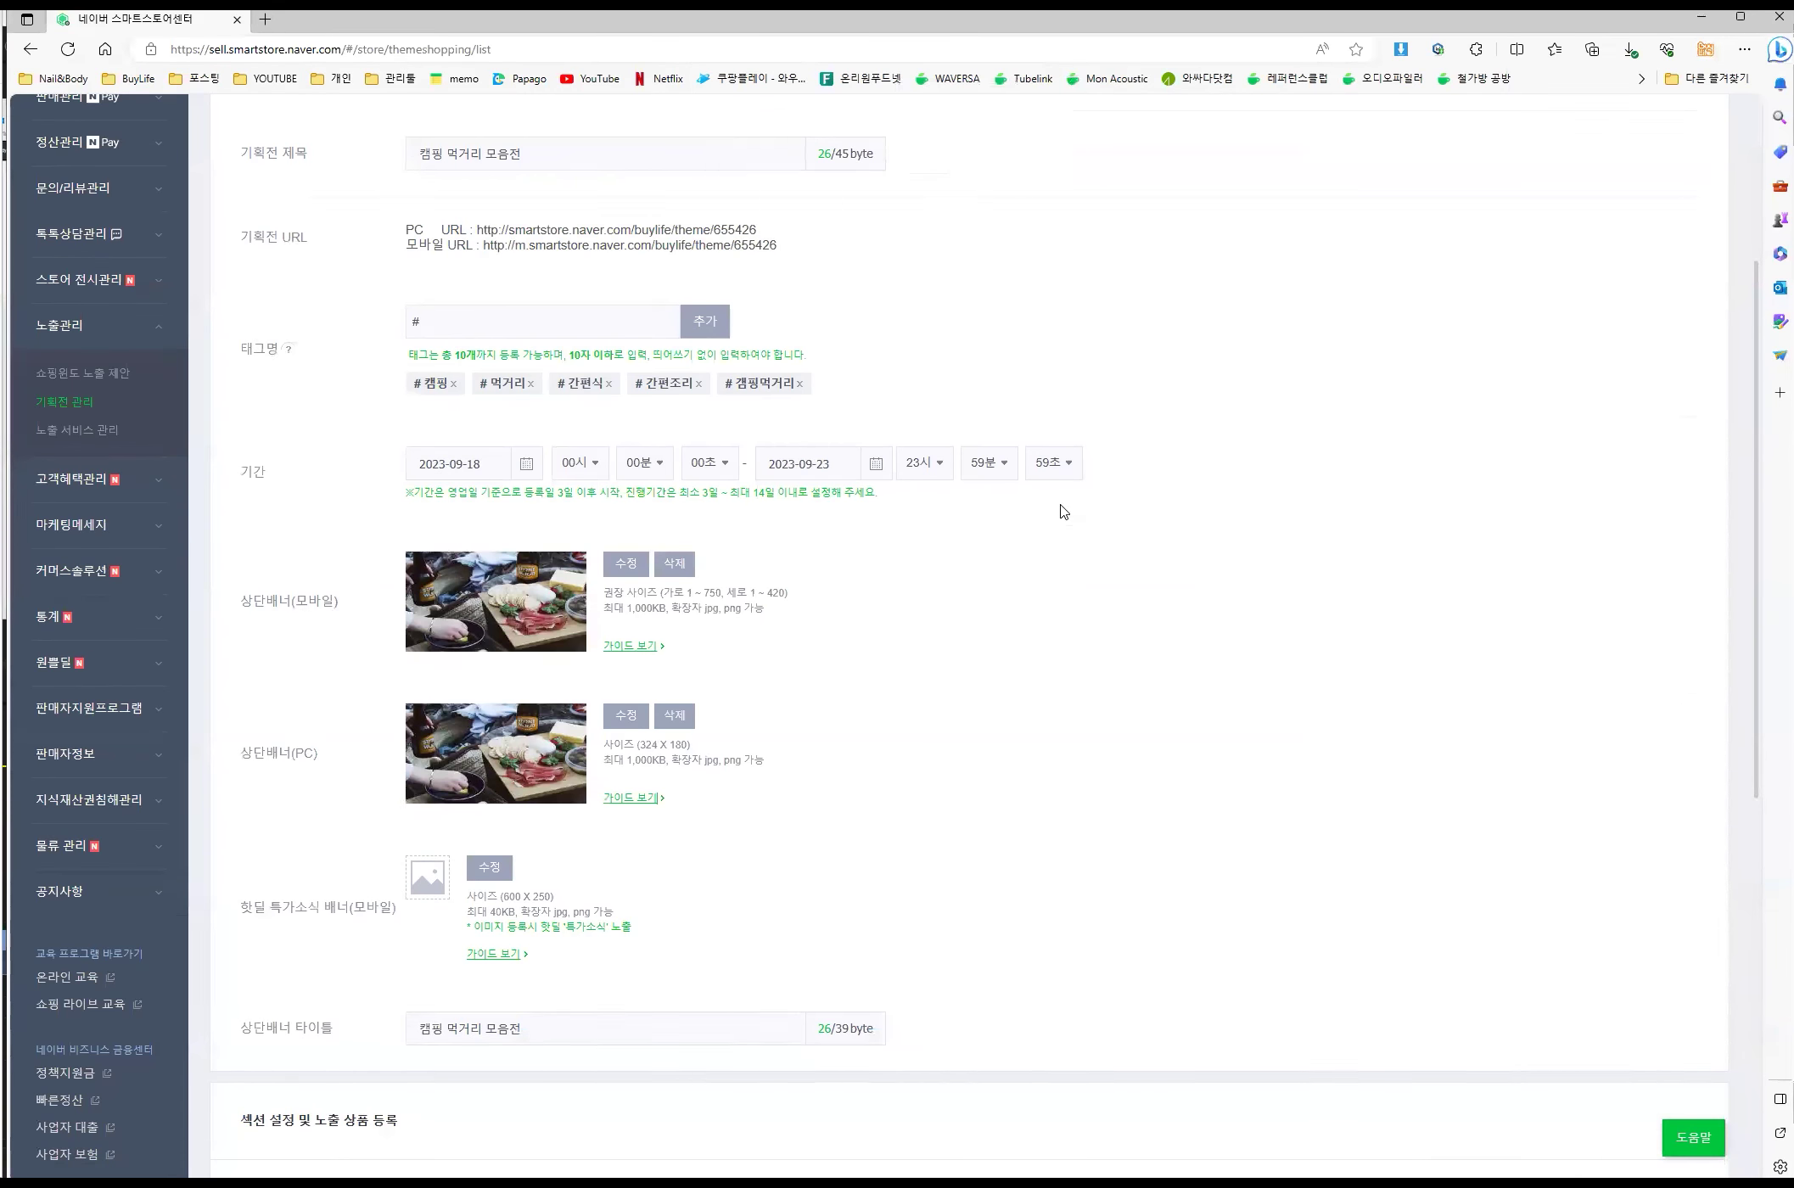
- Upload 캠핑 600X250_1.jpg as the mobile hot deal banner (핫딜 특가소식 배너) and apply it
scroll(1059, 505, "down", 3)
scroll(1058, 505, "down", 1)
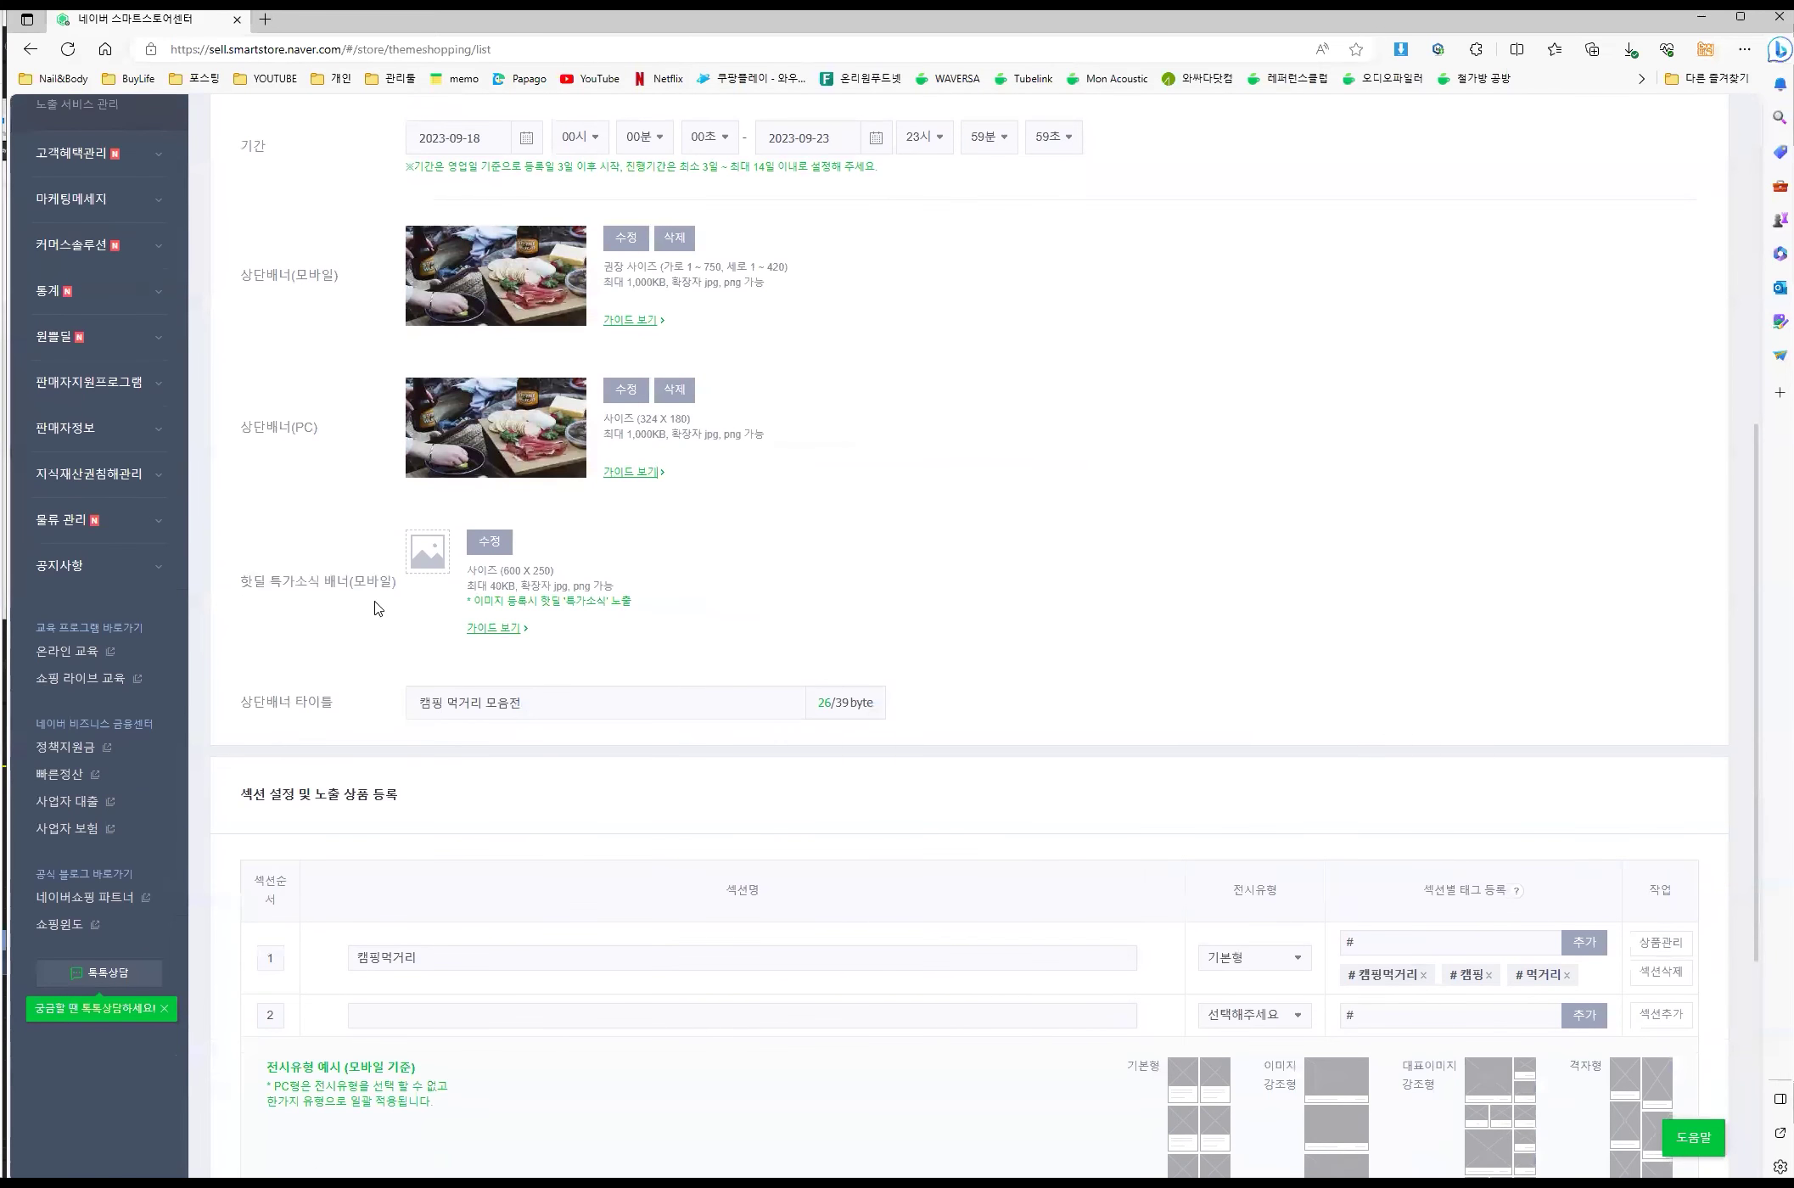
left_click(489, 545)
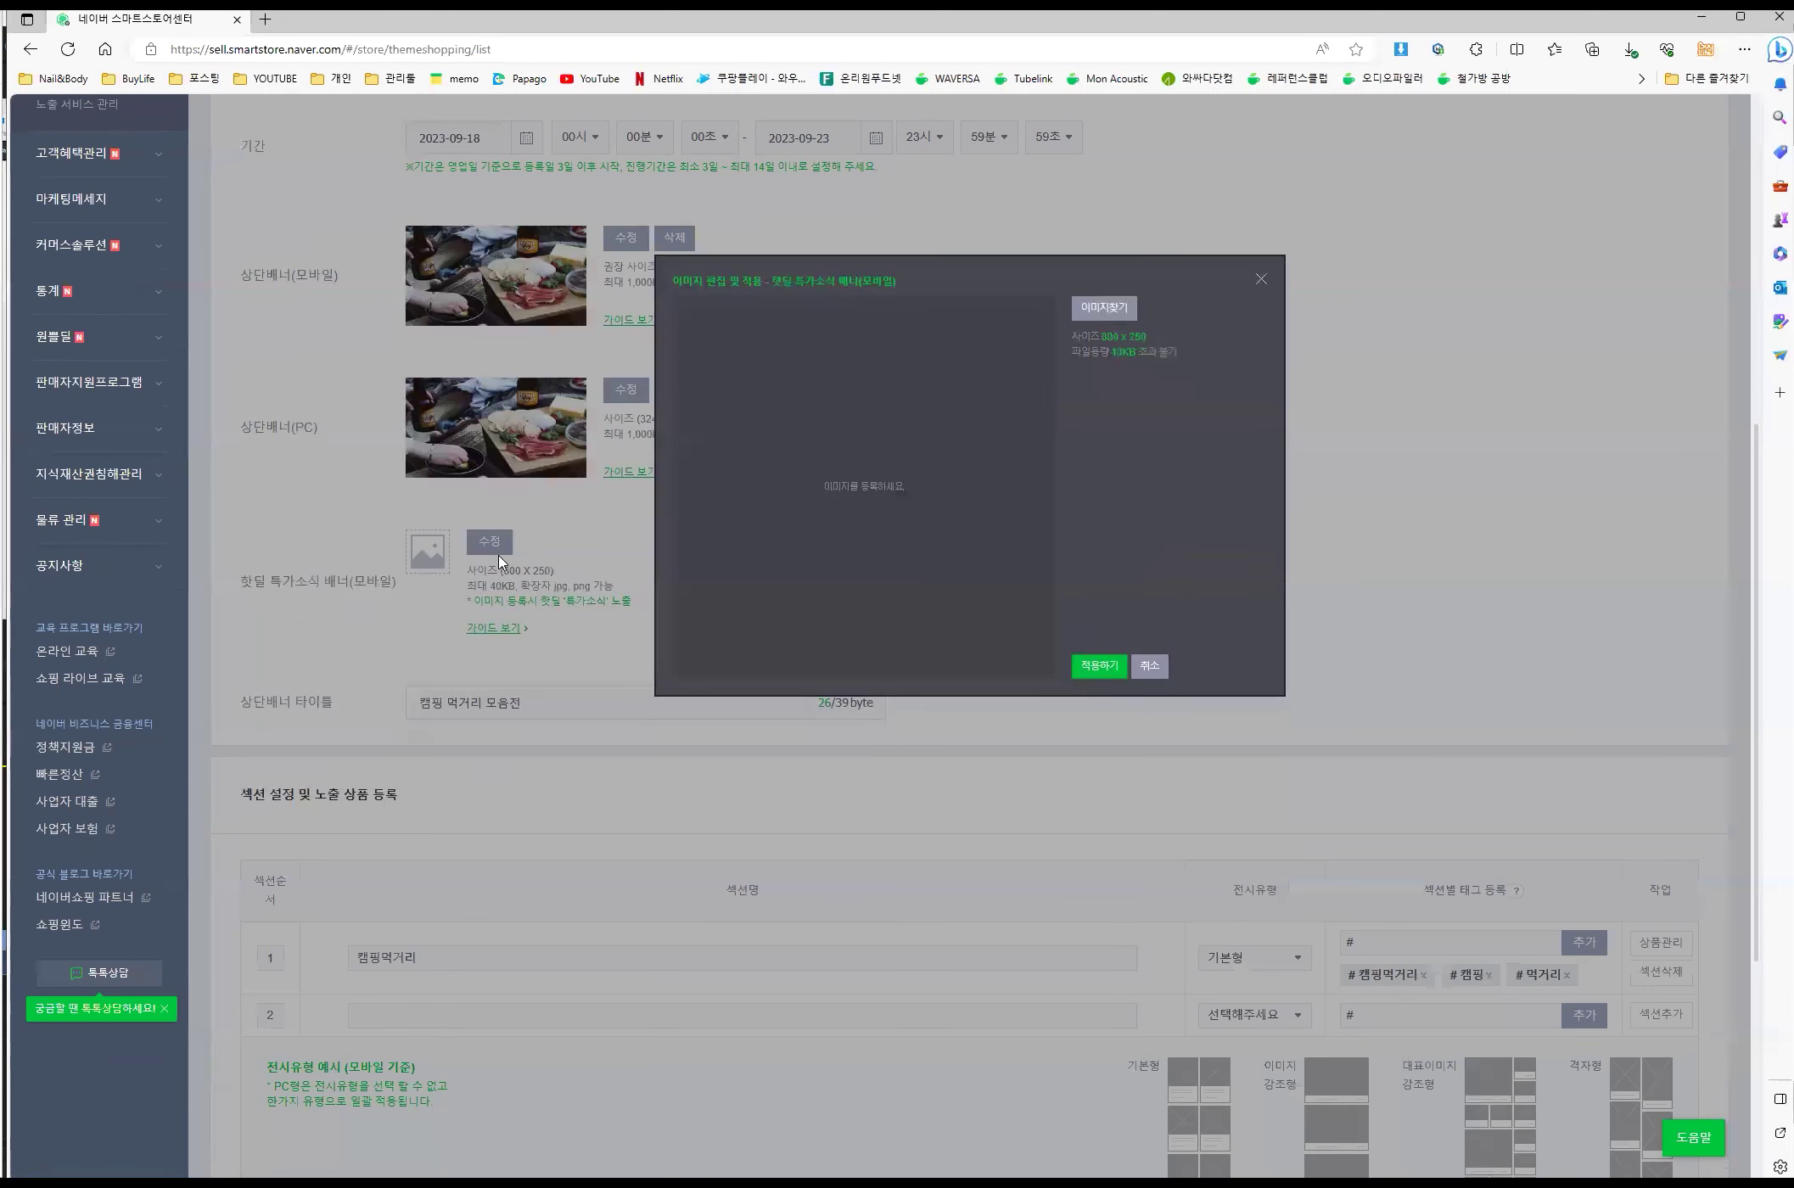
left_click(1112, 318)
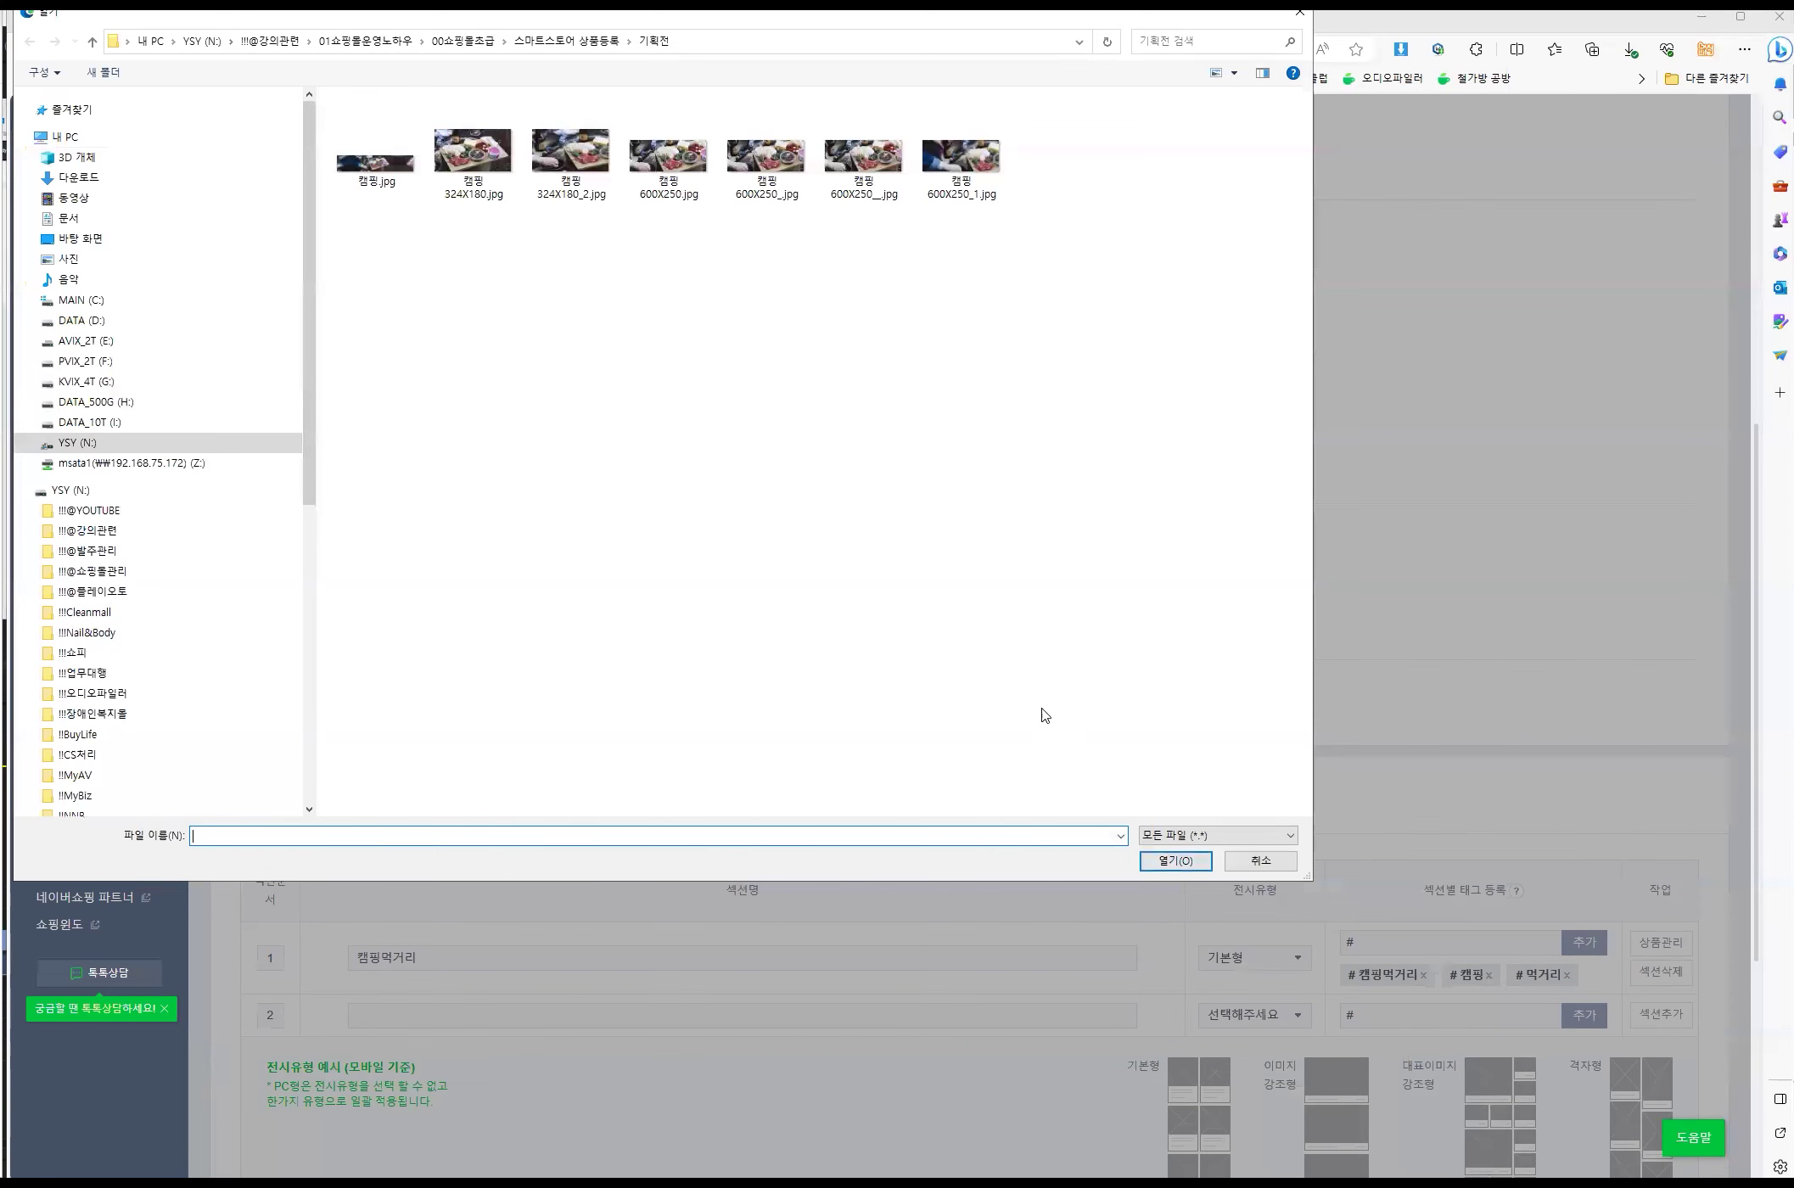
double_click(955, 163)
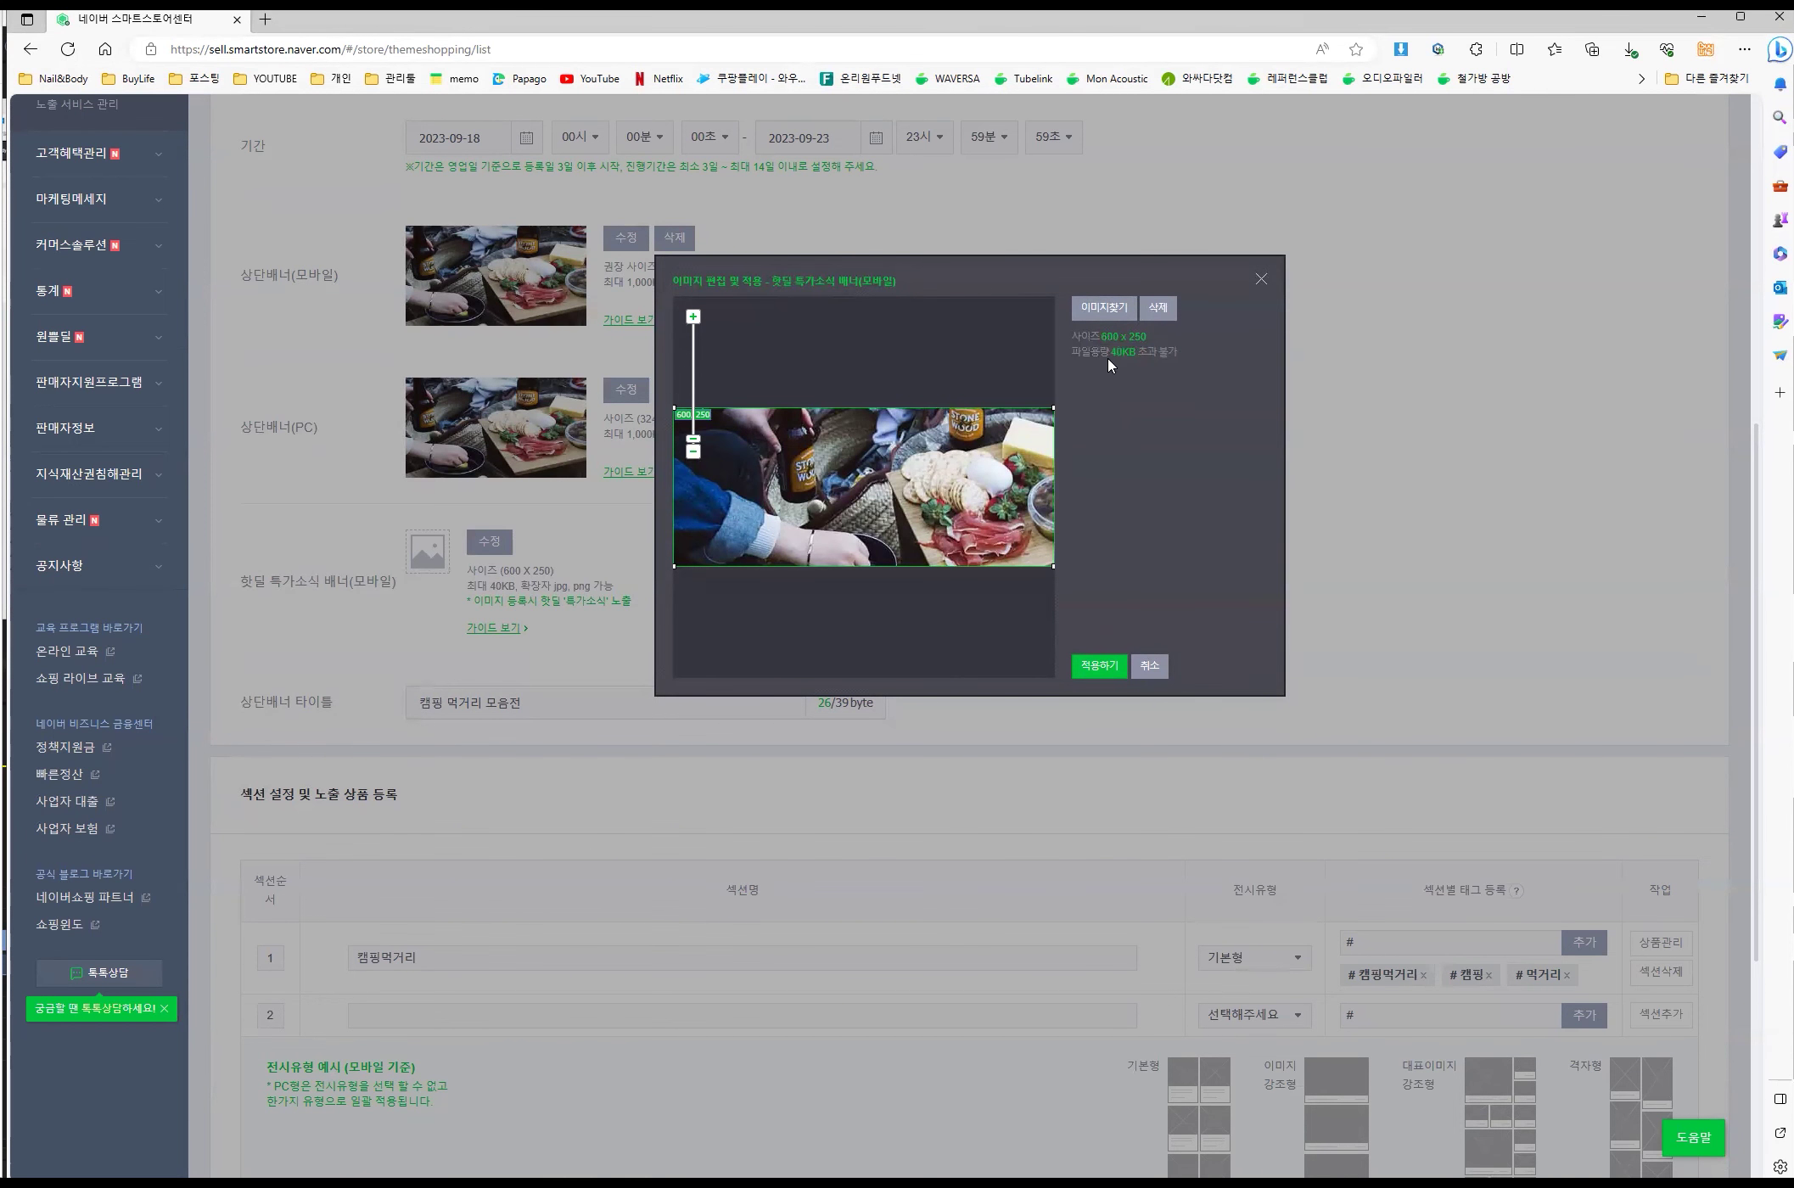
left_click(1101, 667)
left_click(1035, 142)
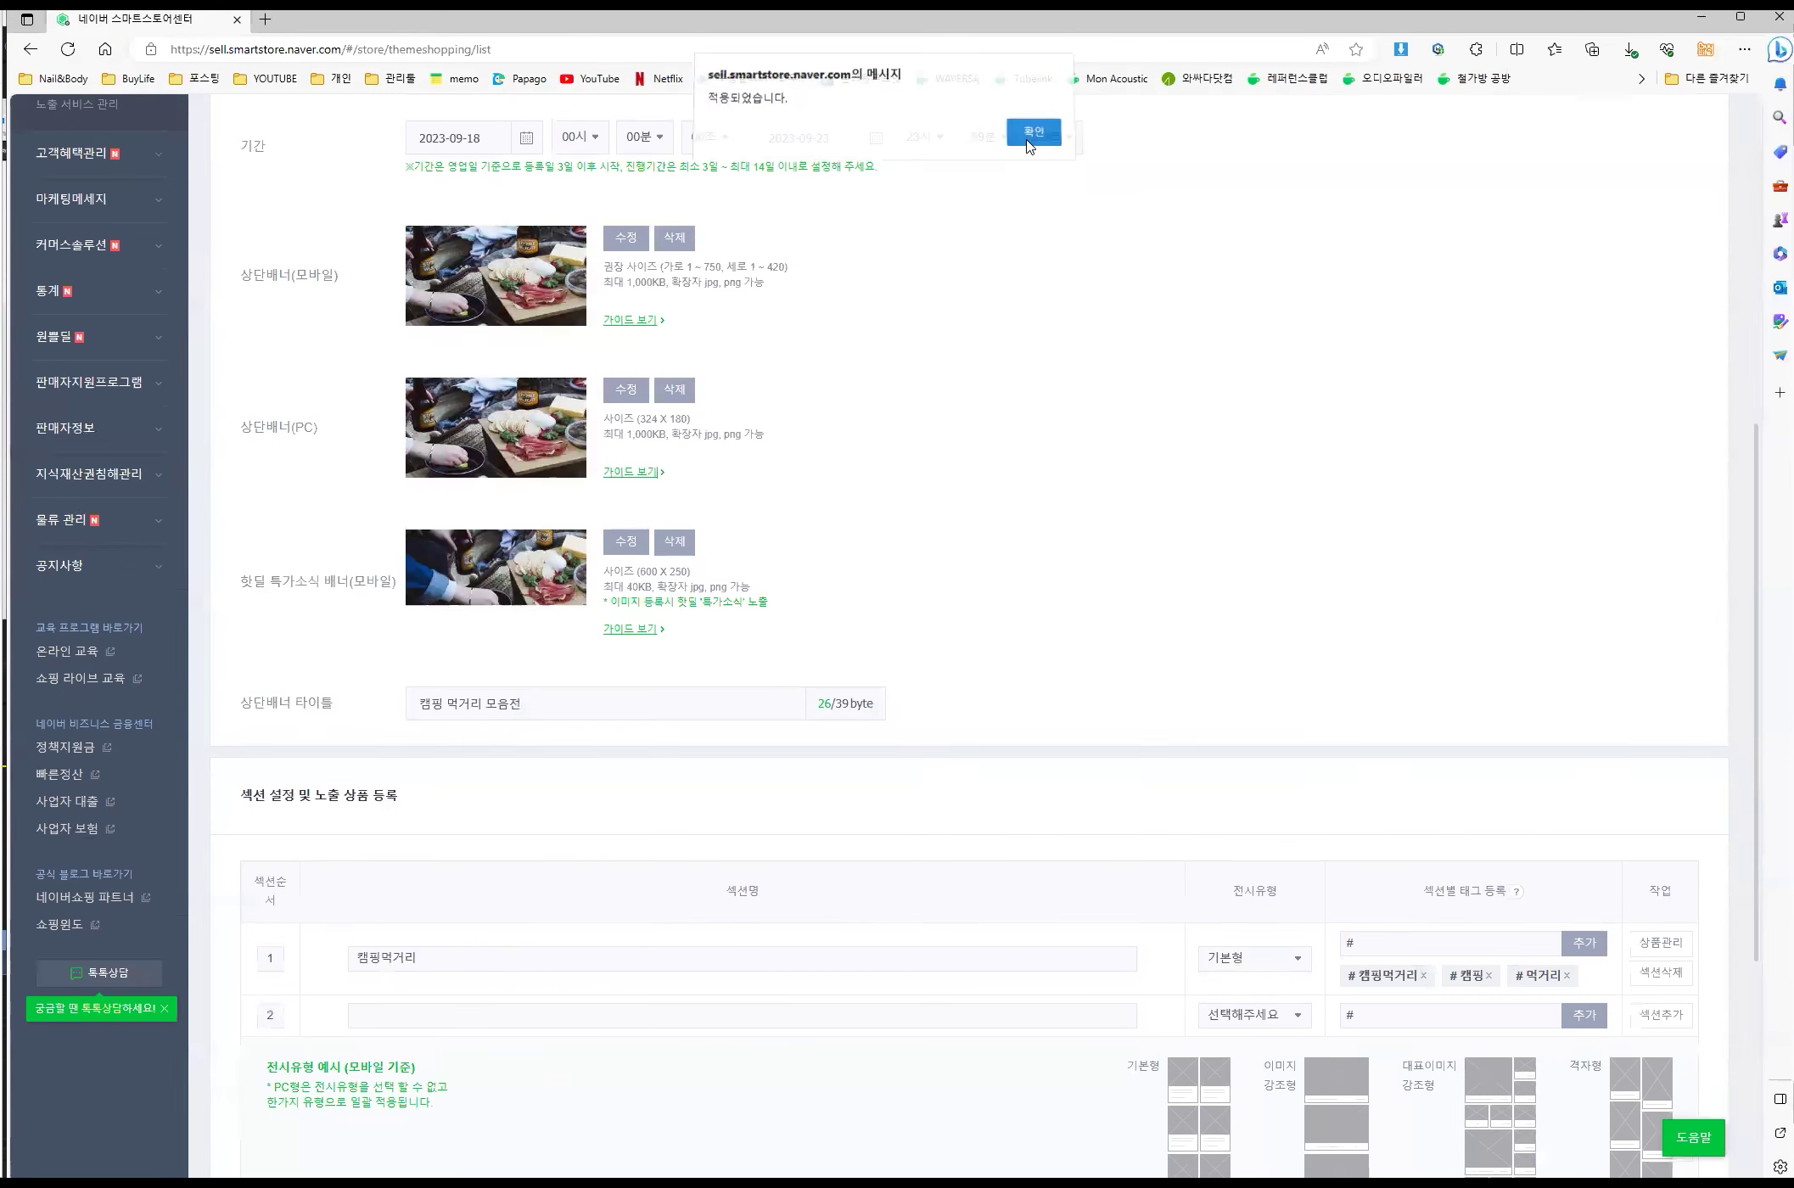
scroll(1067, 560, "up", 2)
scroll(1067, 560, "down", 2)
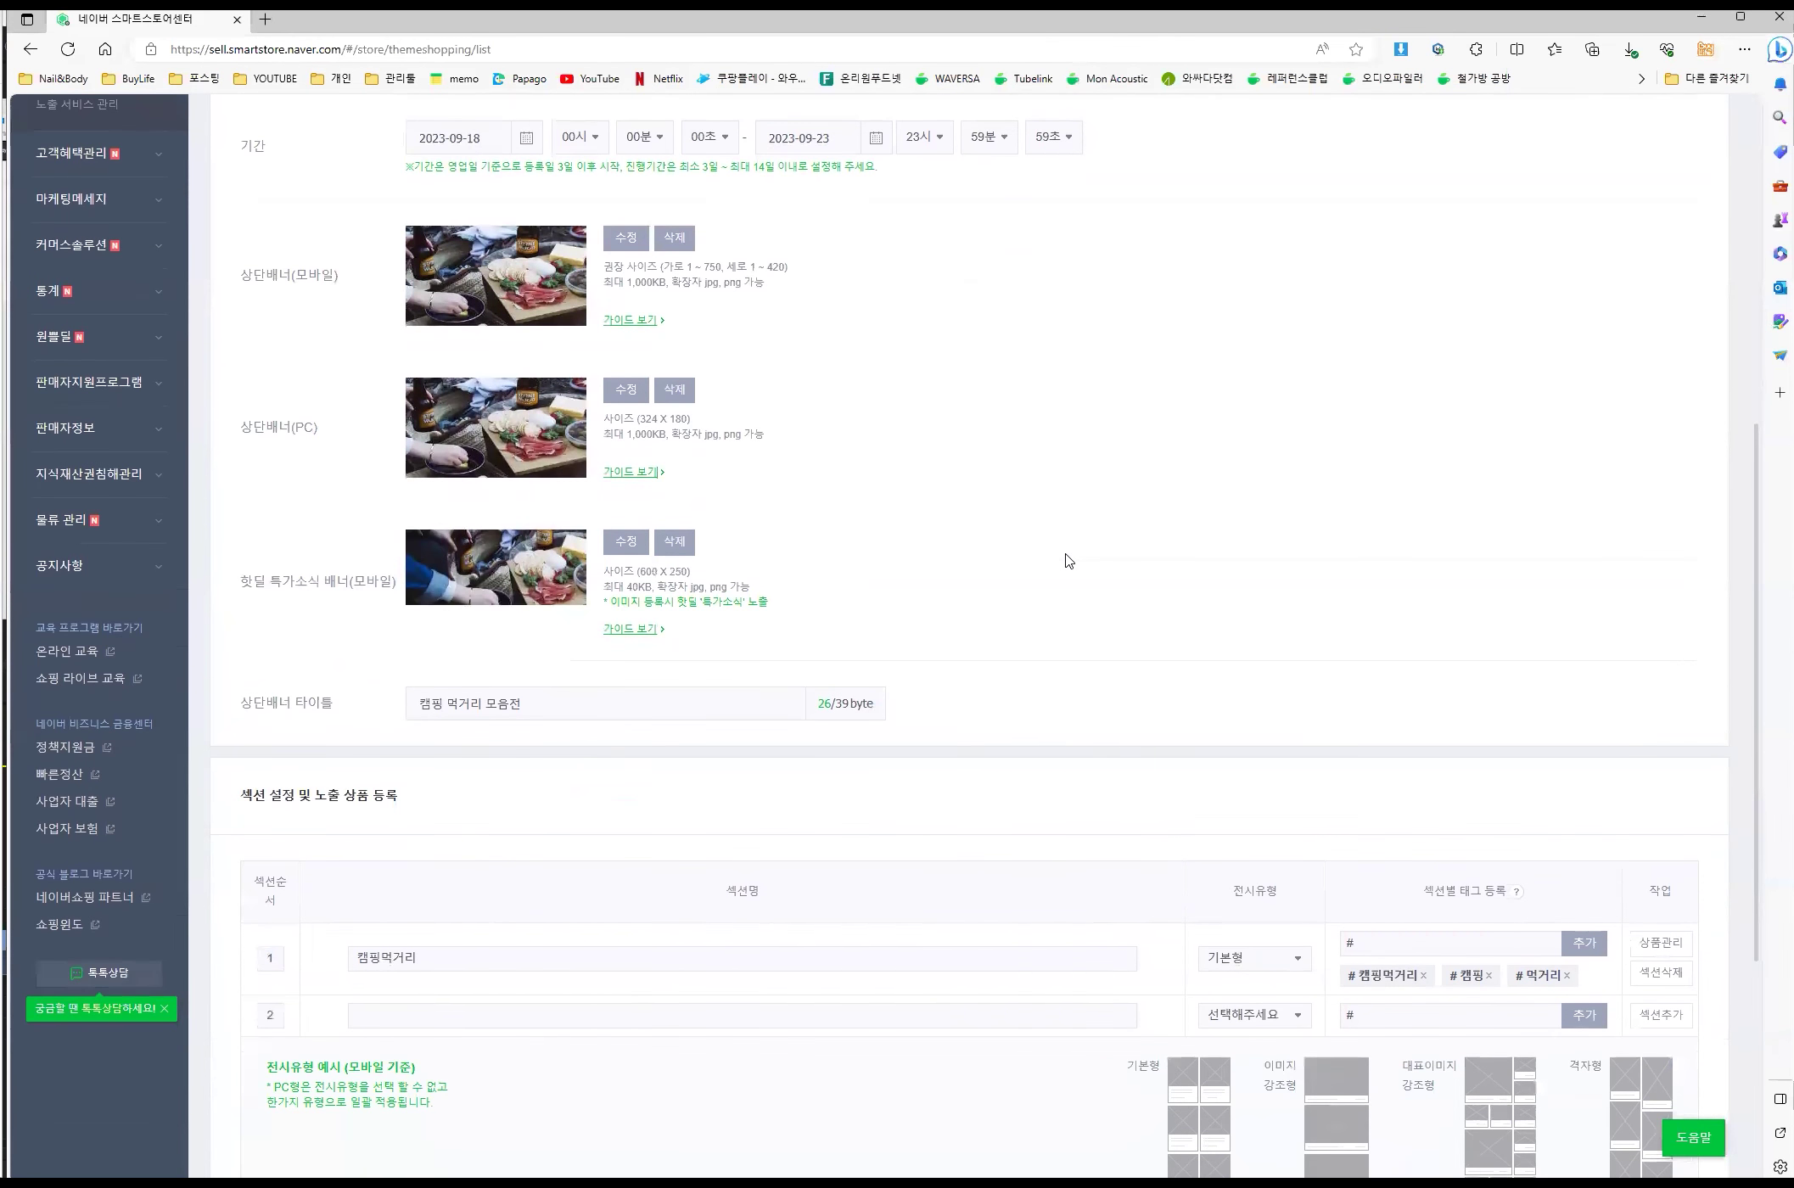
- Open the product management page (상품관리) for the 캠핑먹거리 section
scroll(1068, 560, "down", 2)
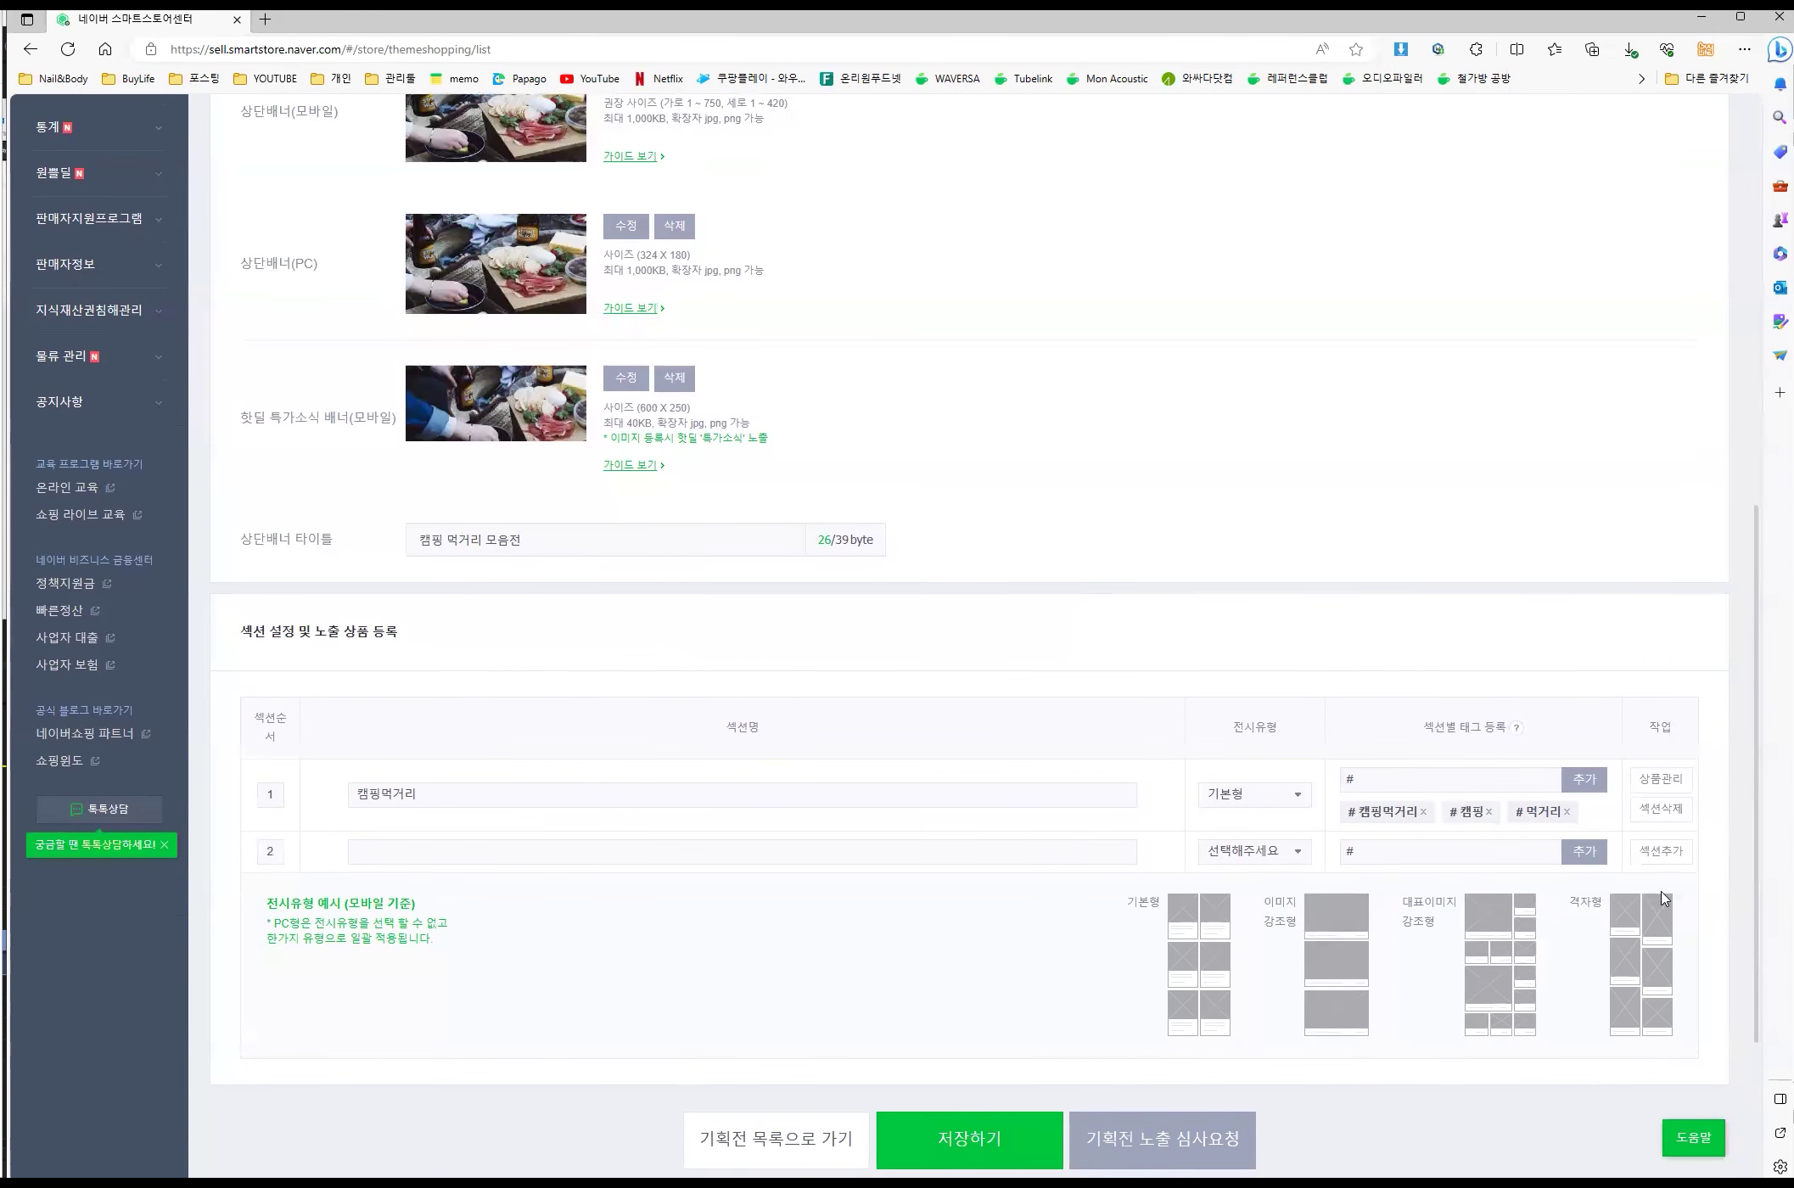
left_click(1649, 785)
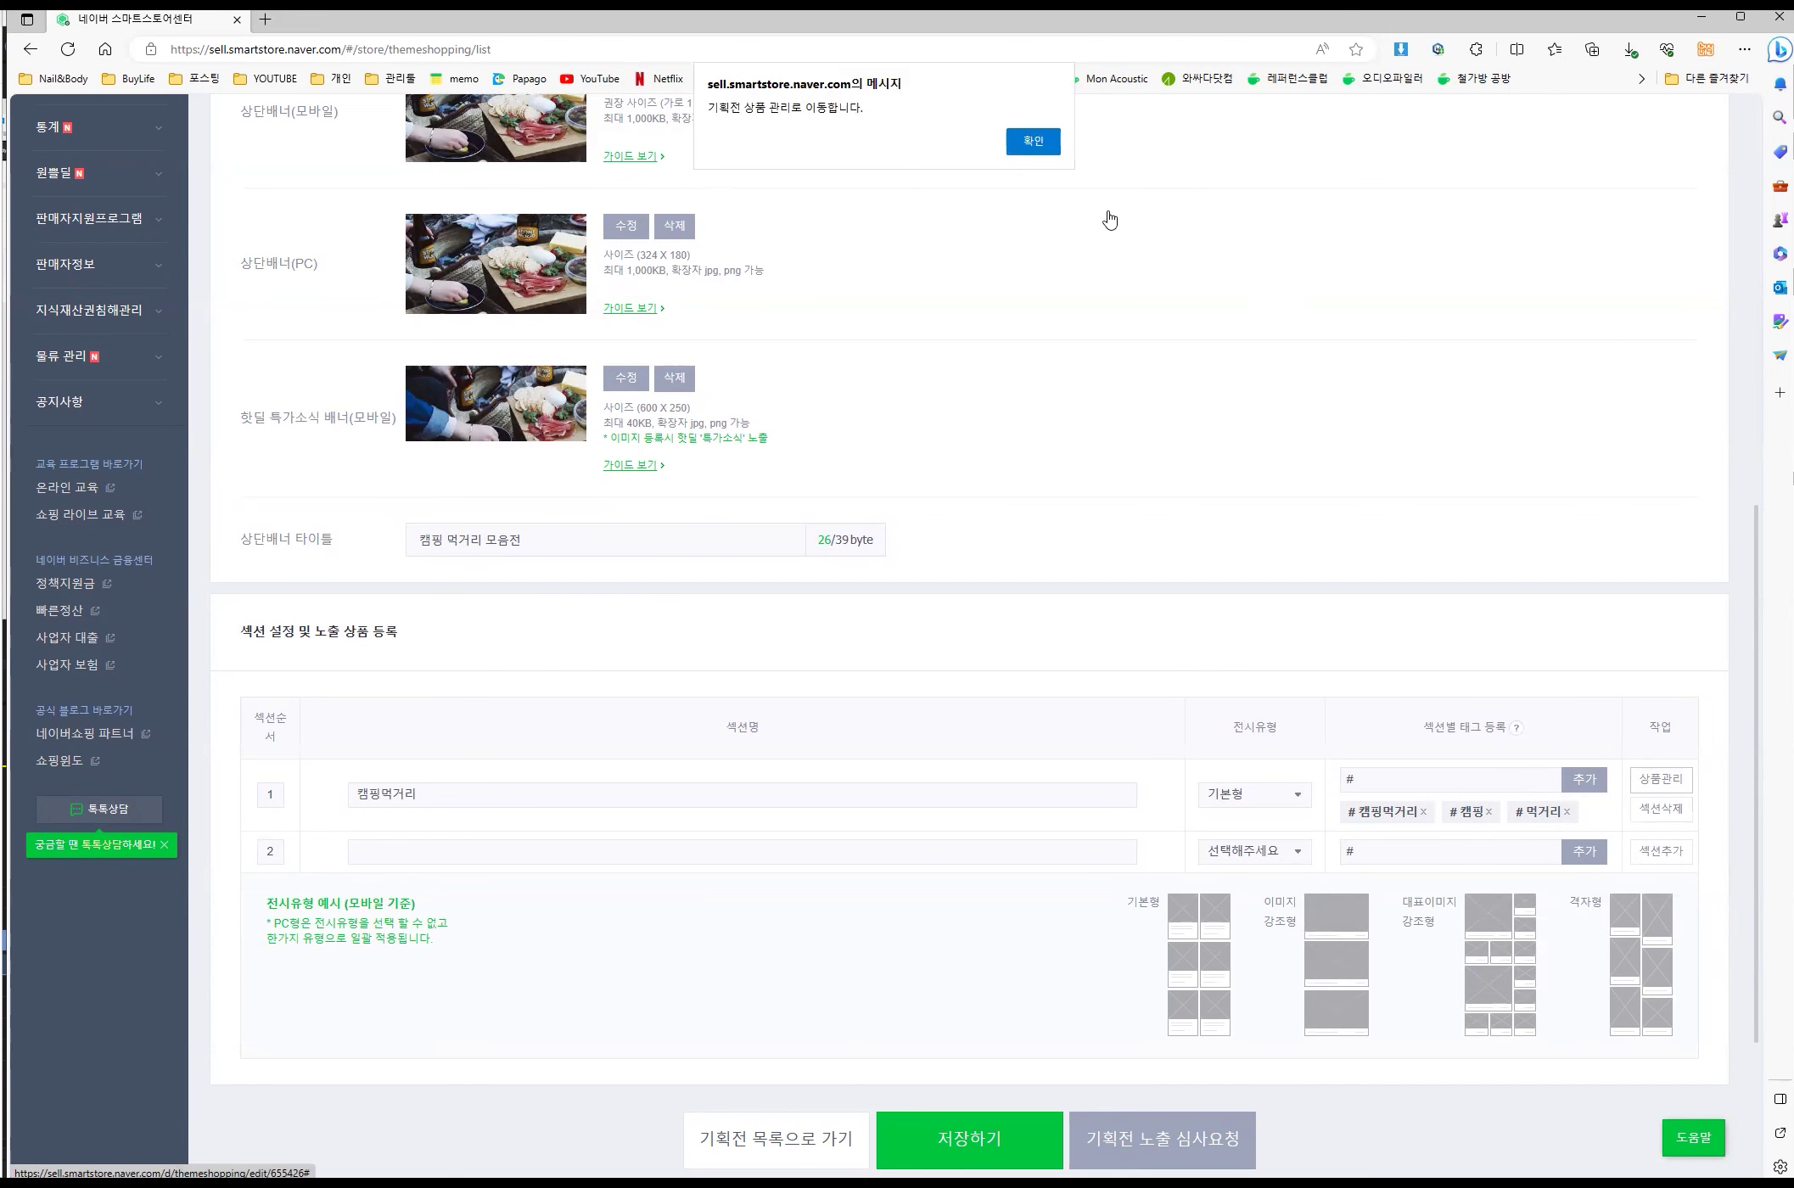
left_click(1047, 146)
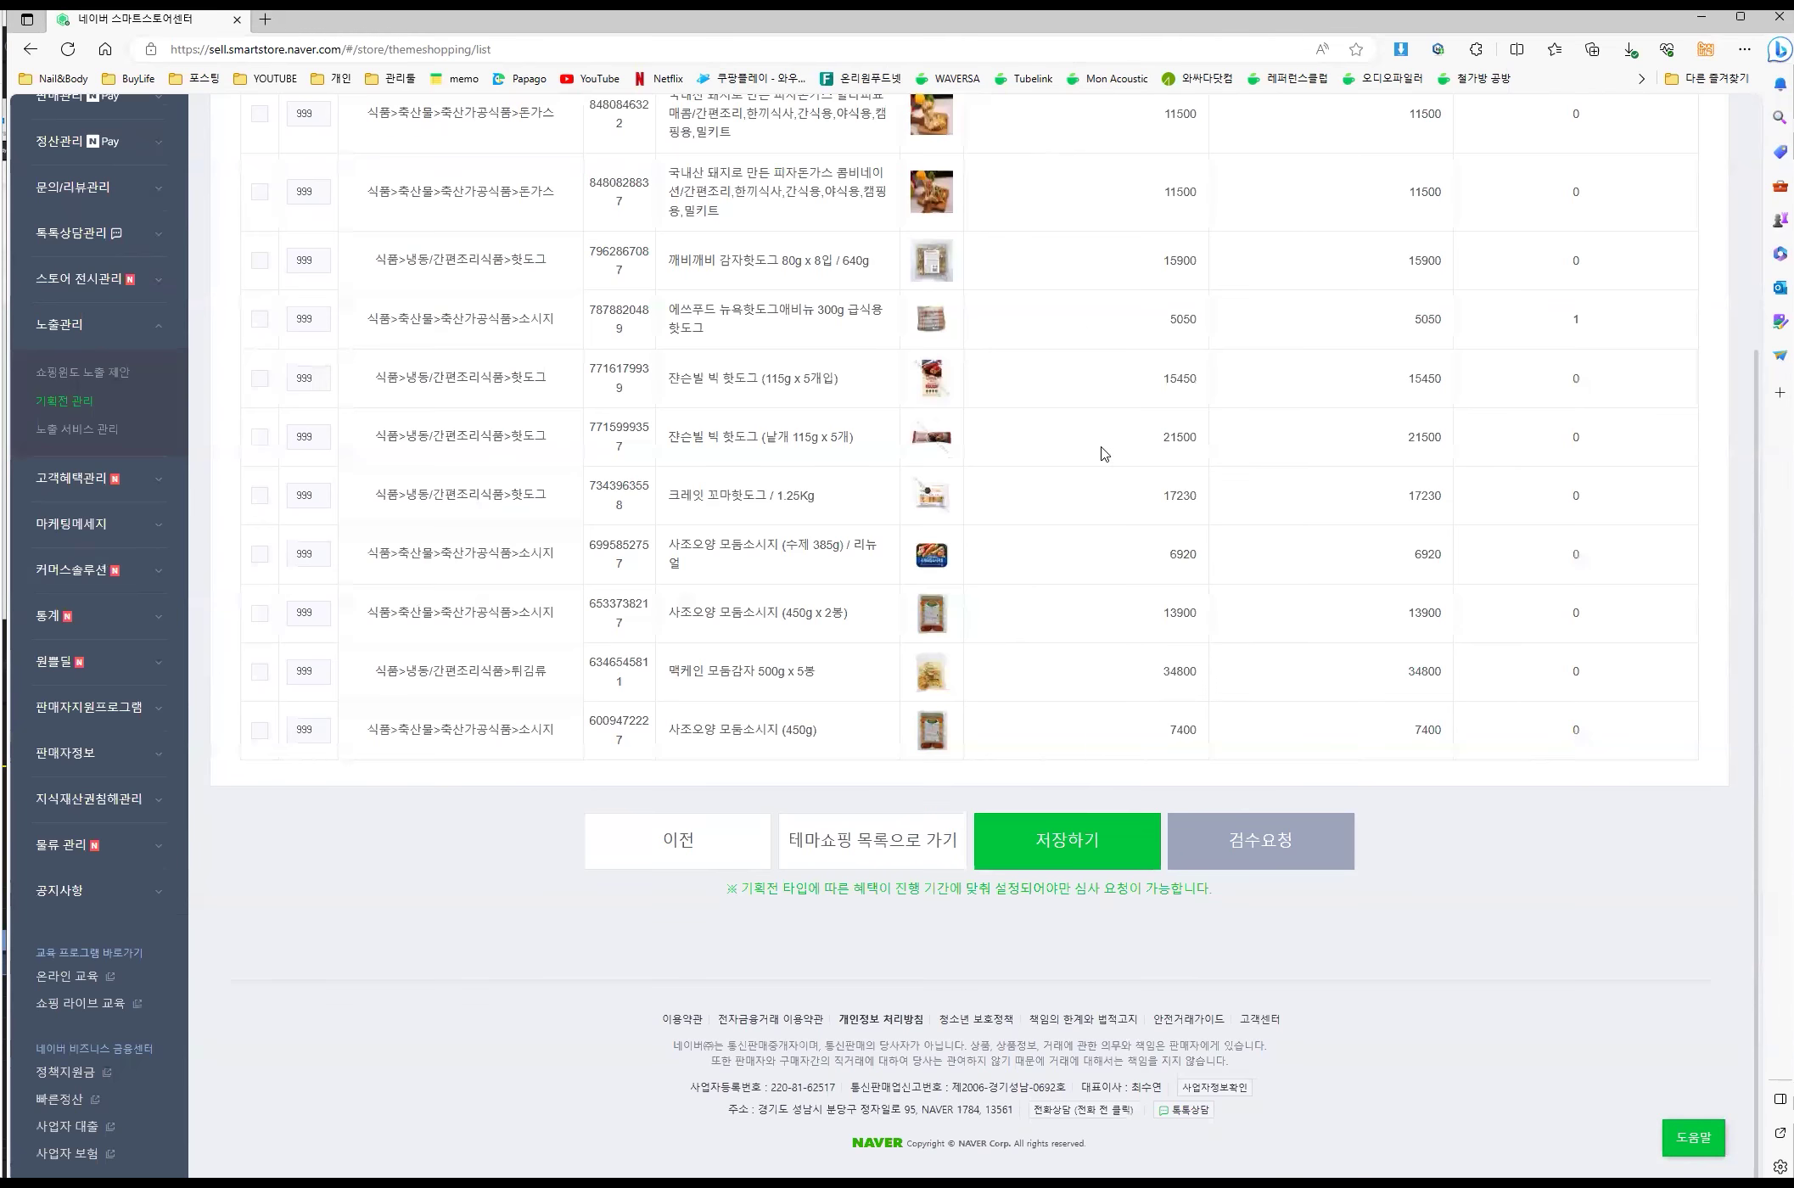
- Open the seller product finder and search by product name (상품명) for 만두
scroll(1104, 454, "down", 2)
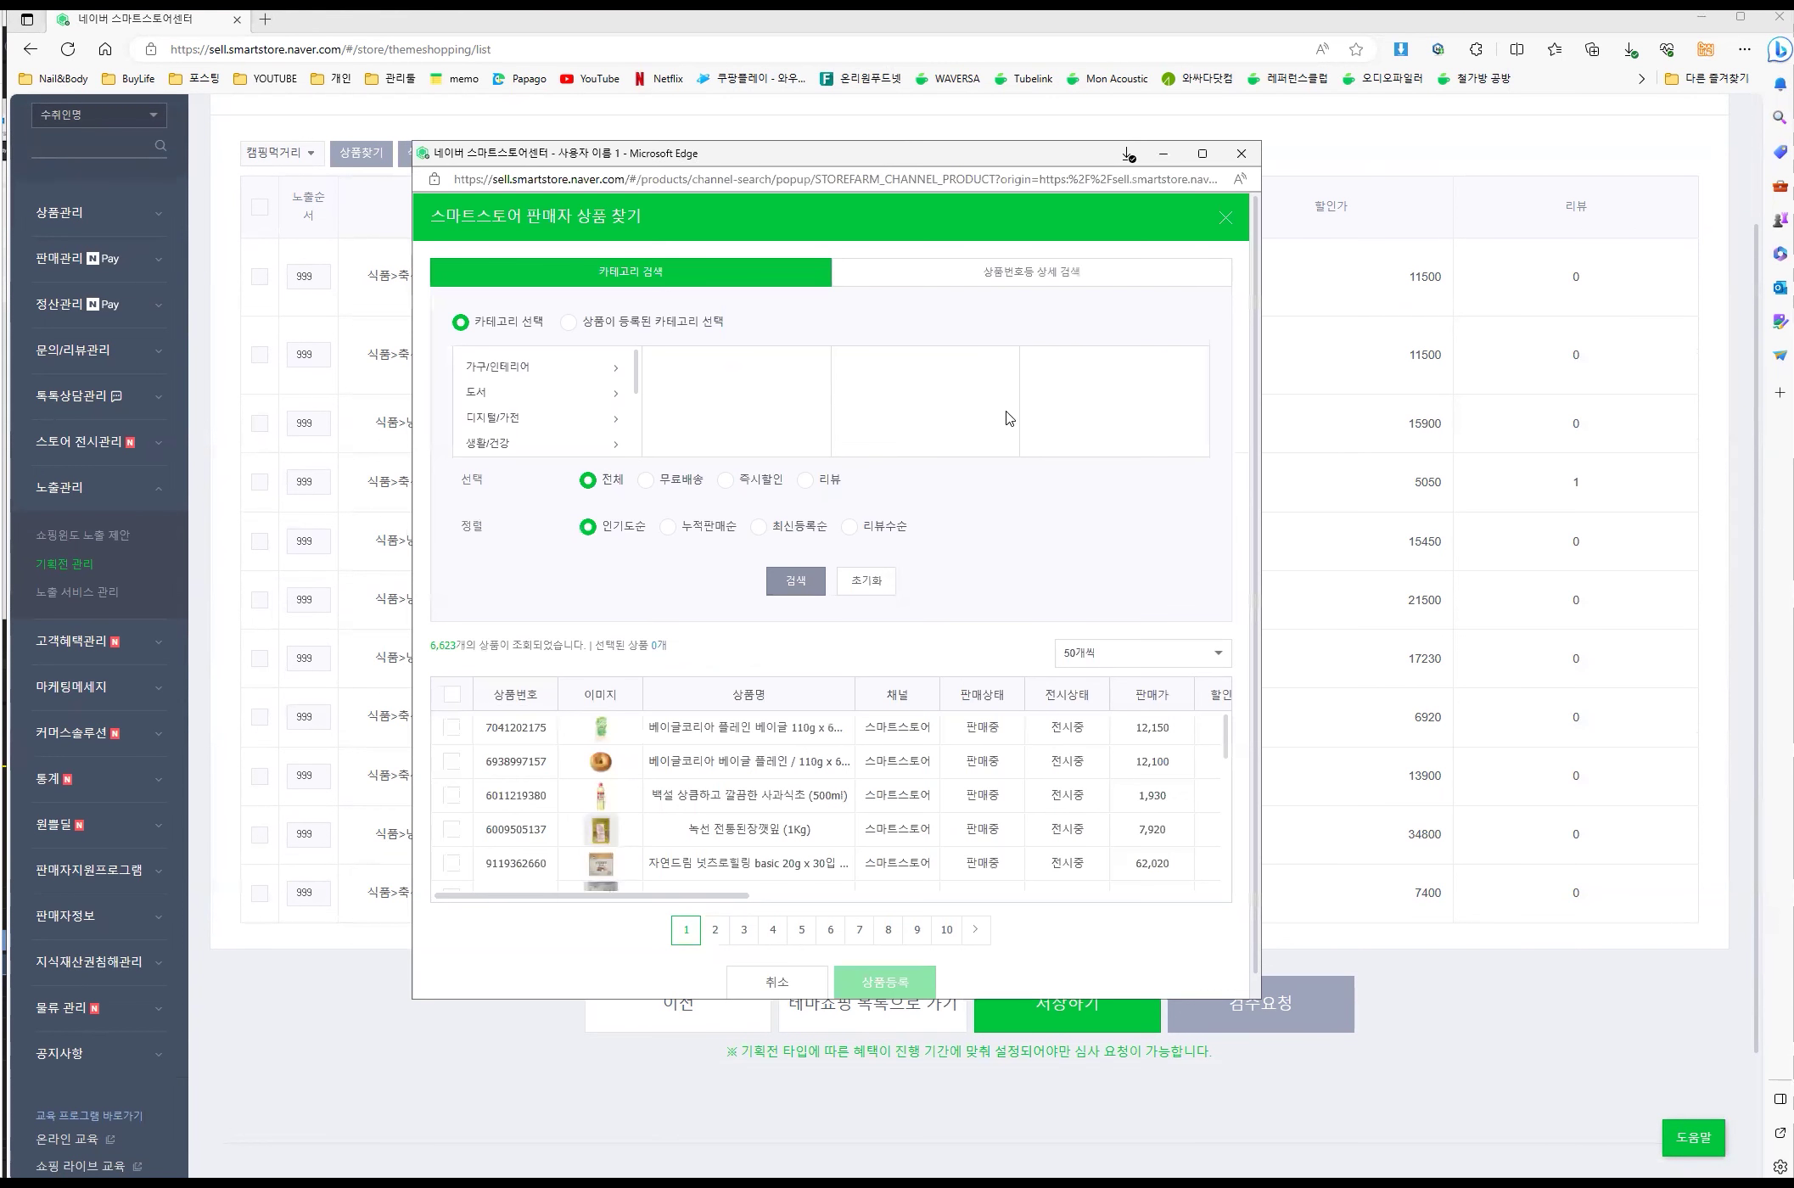
left_click(1023, 274)
left_click(800, 365)
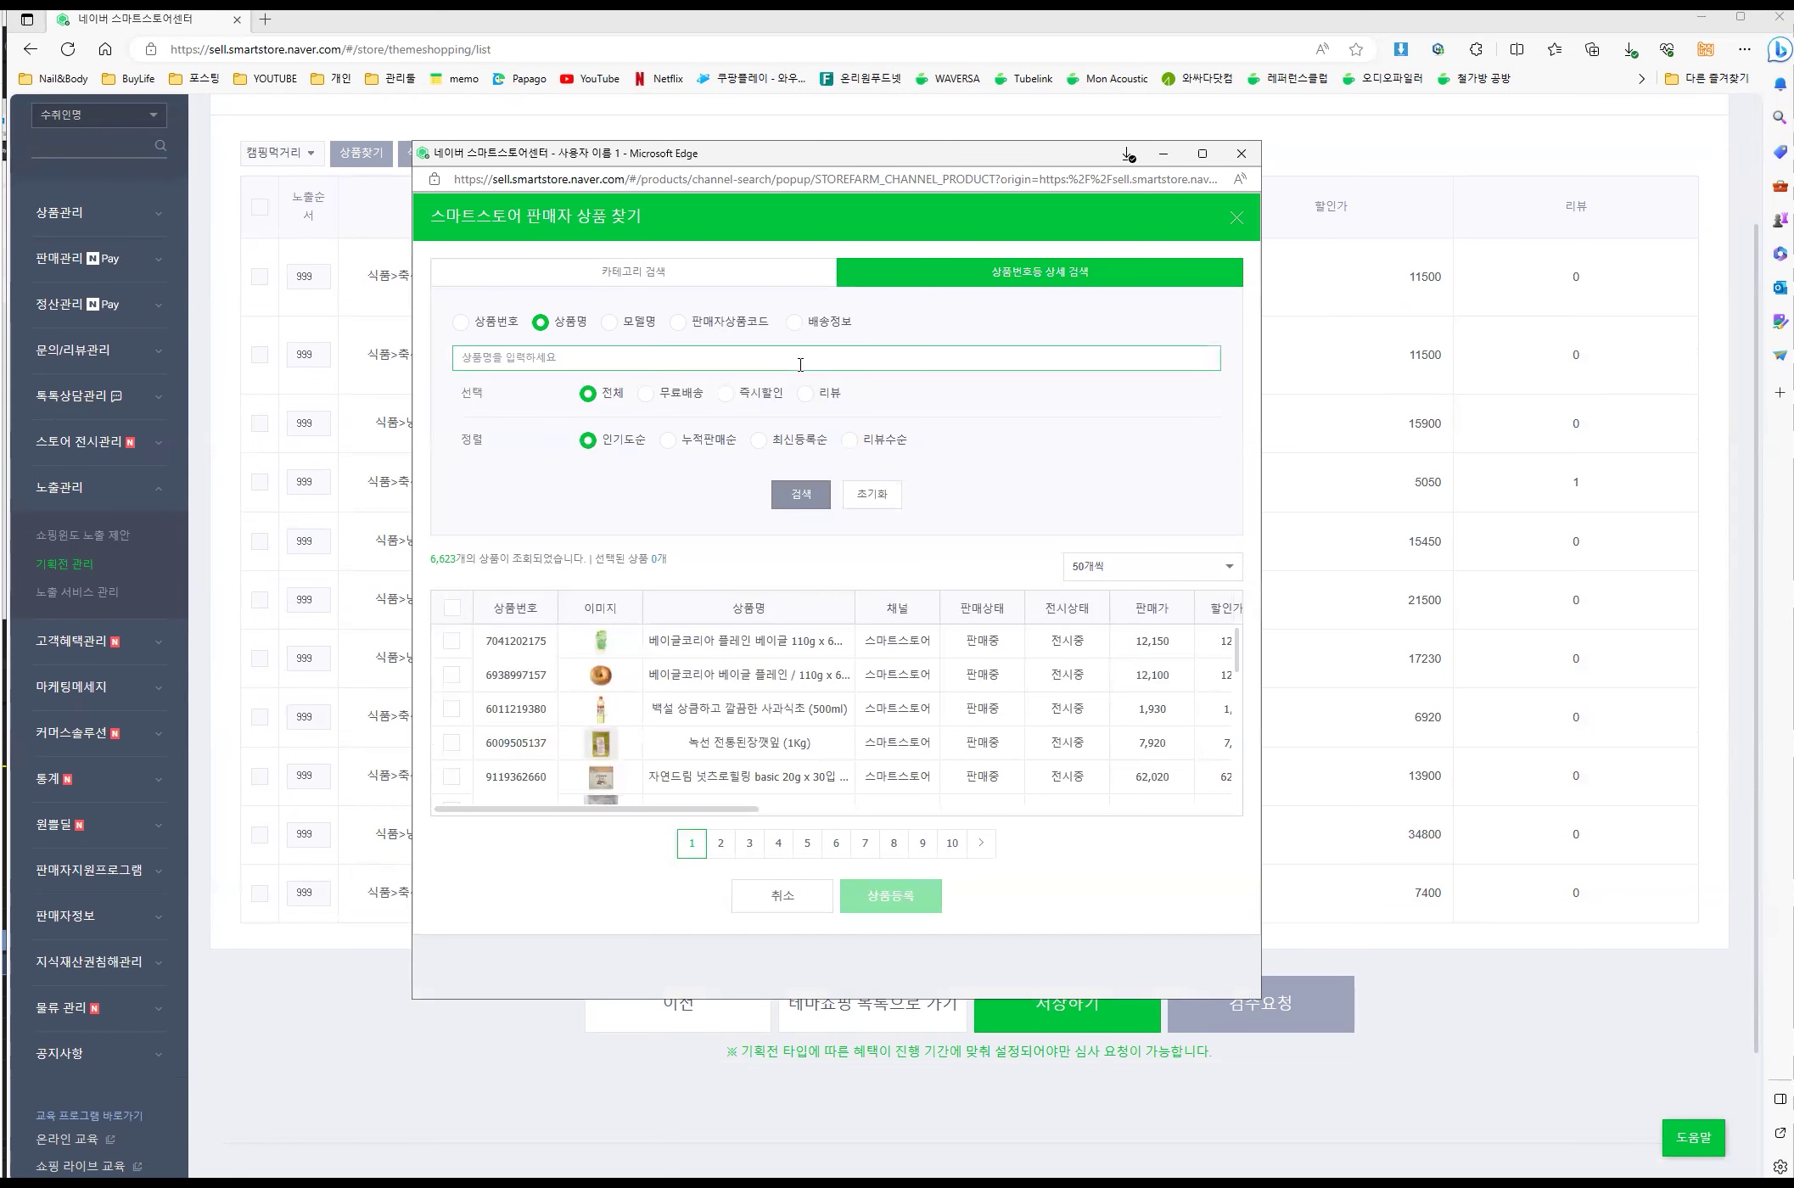
type("만되")
key("Return")
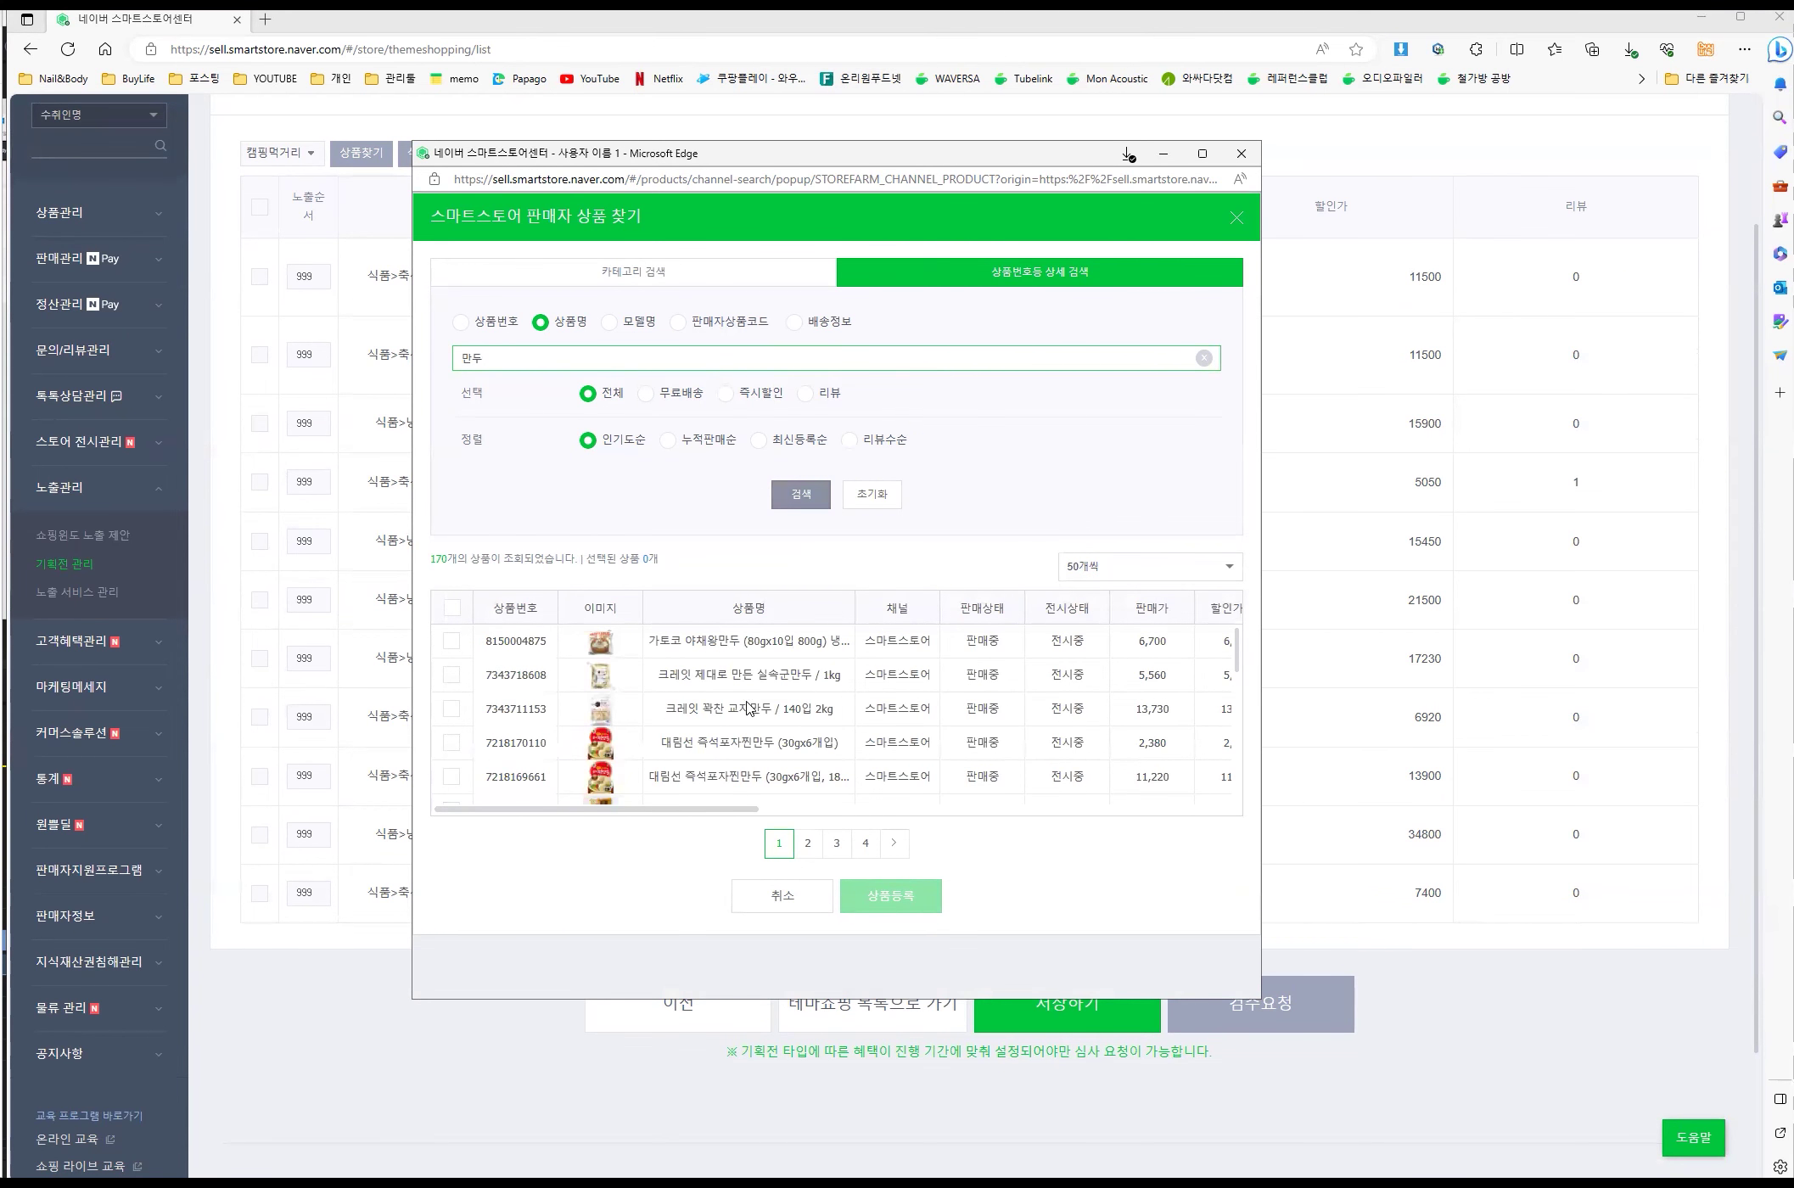
- Select six dumpling products from the second page of search results and register them in the 캠핑먹거리 section
scroll(747, 704, "down", 3)
left_click(807, 843)
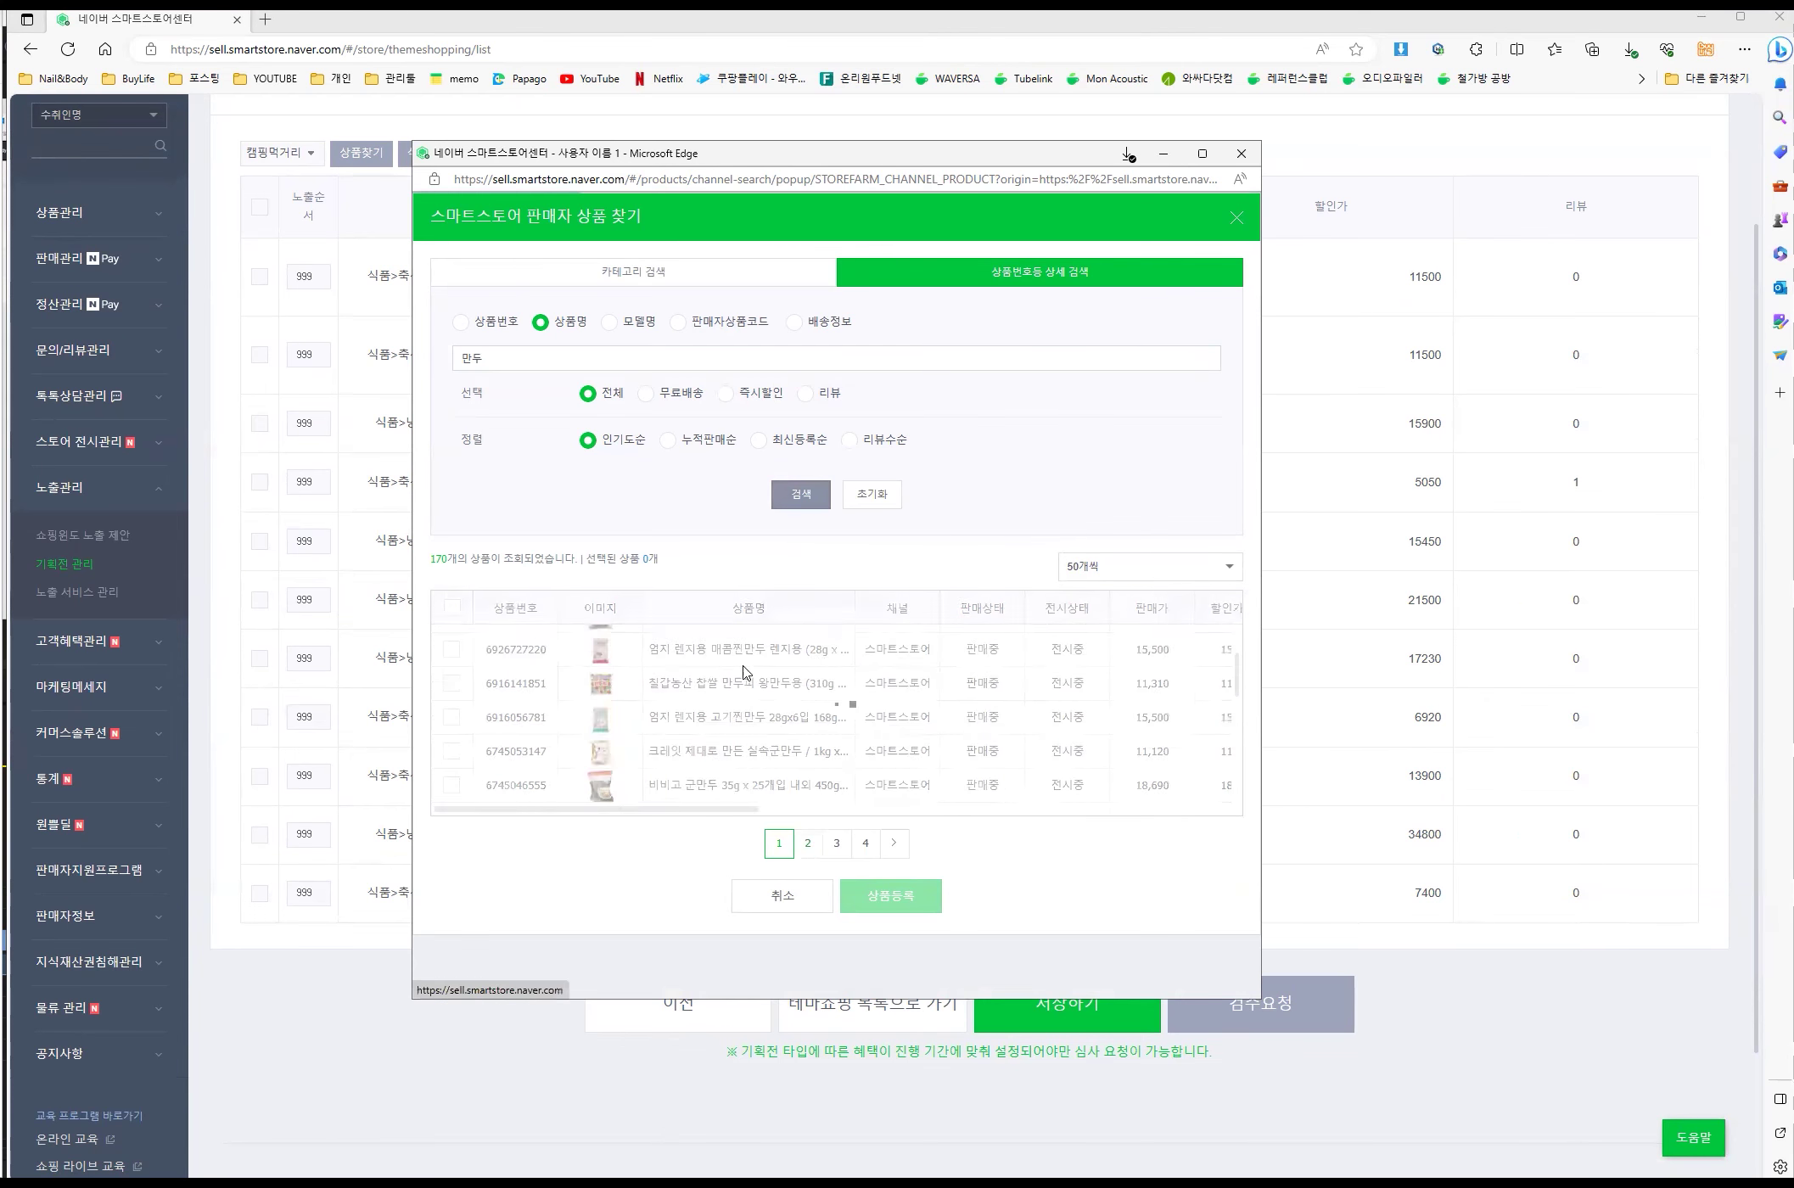
left_click(454, 633)
left_click(450, 663)
left_click(451, 698)
left_click(450, 732)
left_click(451, 766)
left_click(451, 799)
left_click(886, 894)
- Review the section's product list with the added dumpling products and save it
scroll(970, 741, "down", 10)
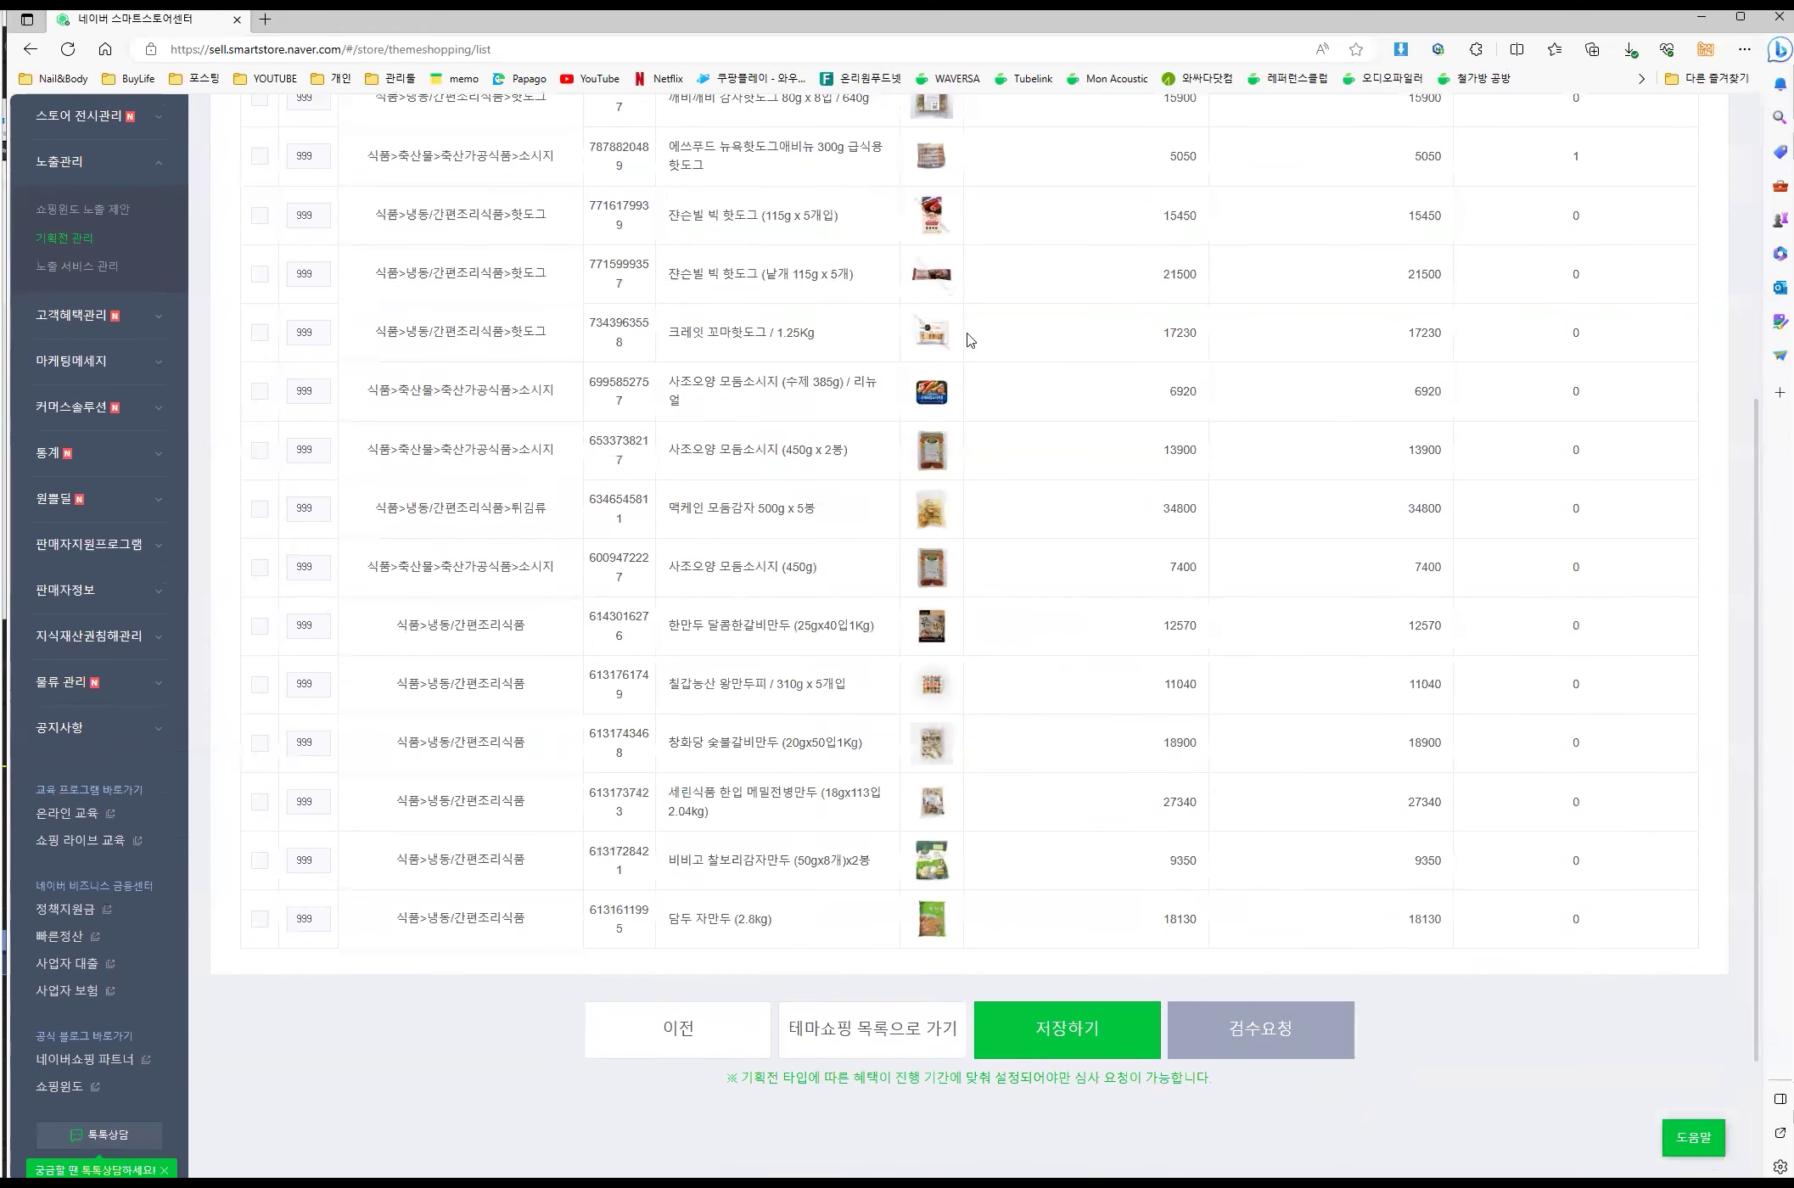
scroll(970, 340, "up", 3)
scroll(951, 541, "down", 3)
scroll(955, 518, "up", 3)
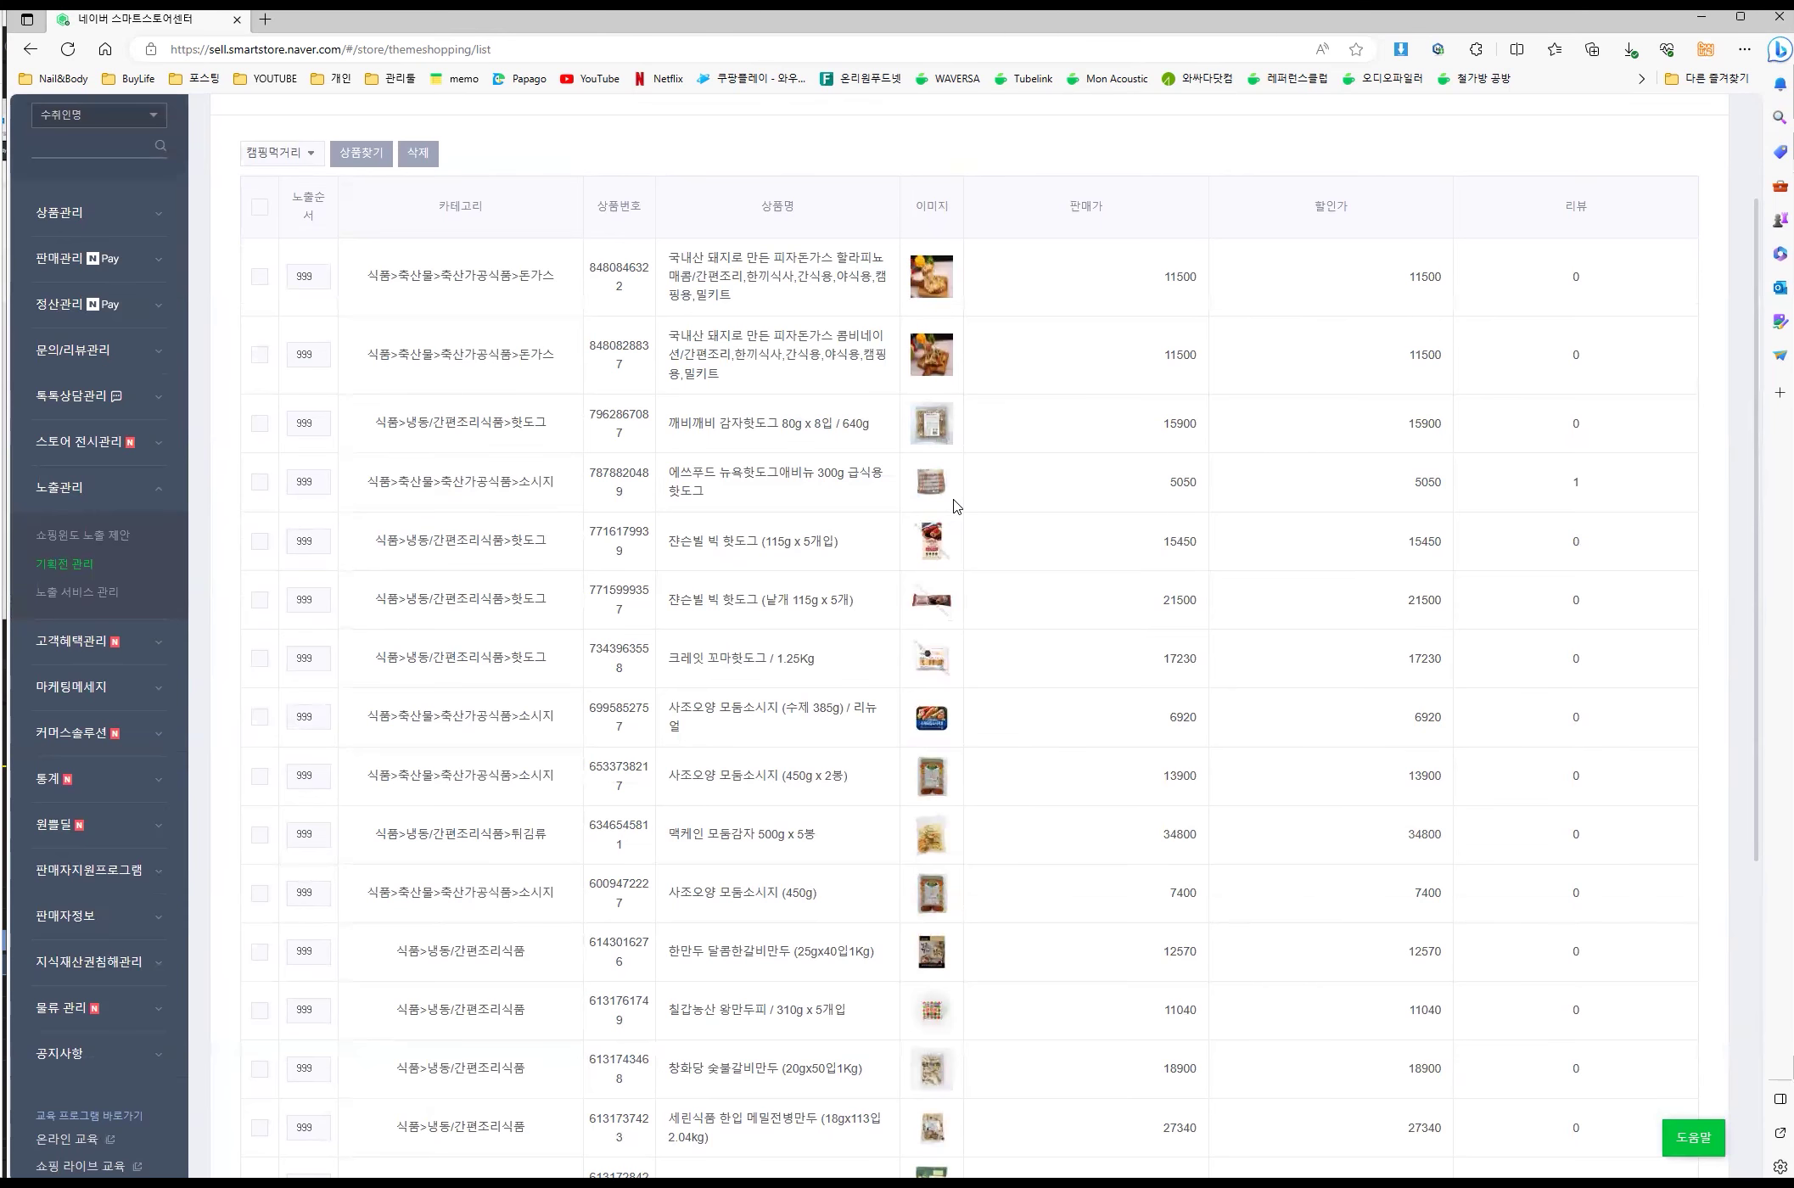
scroll(954, 505, "down", 6)
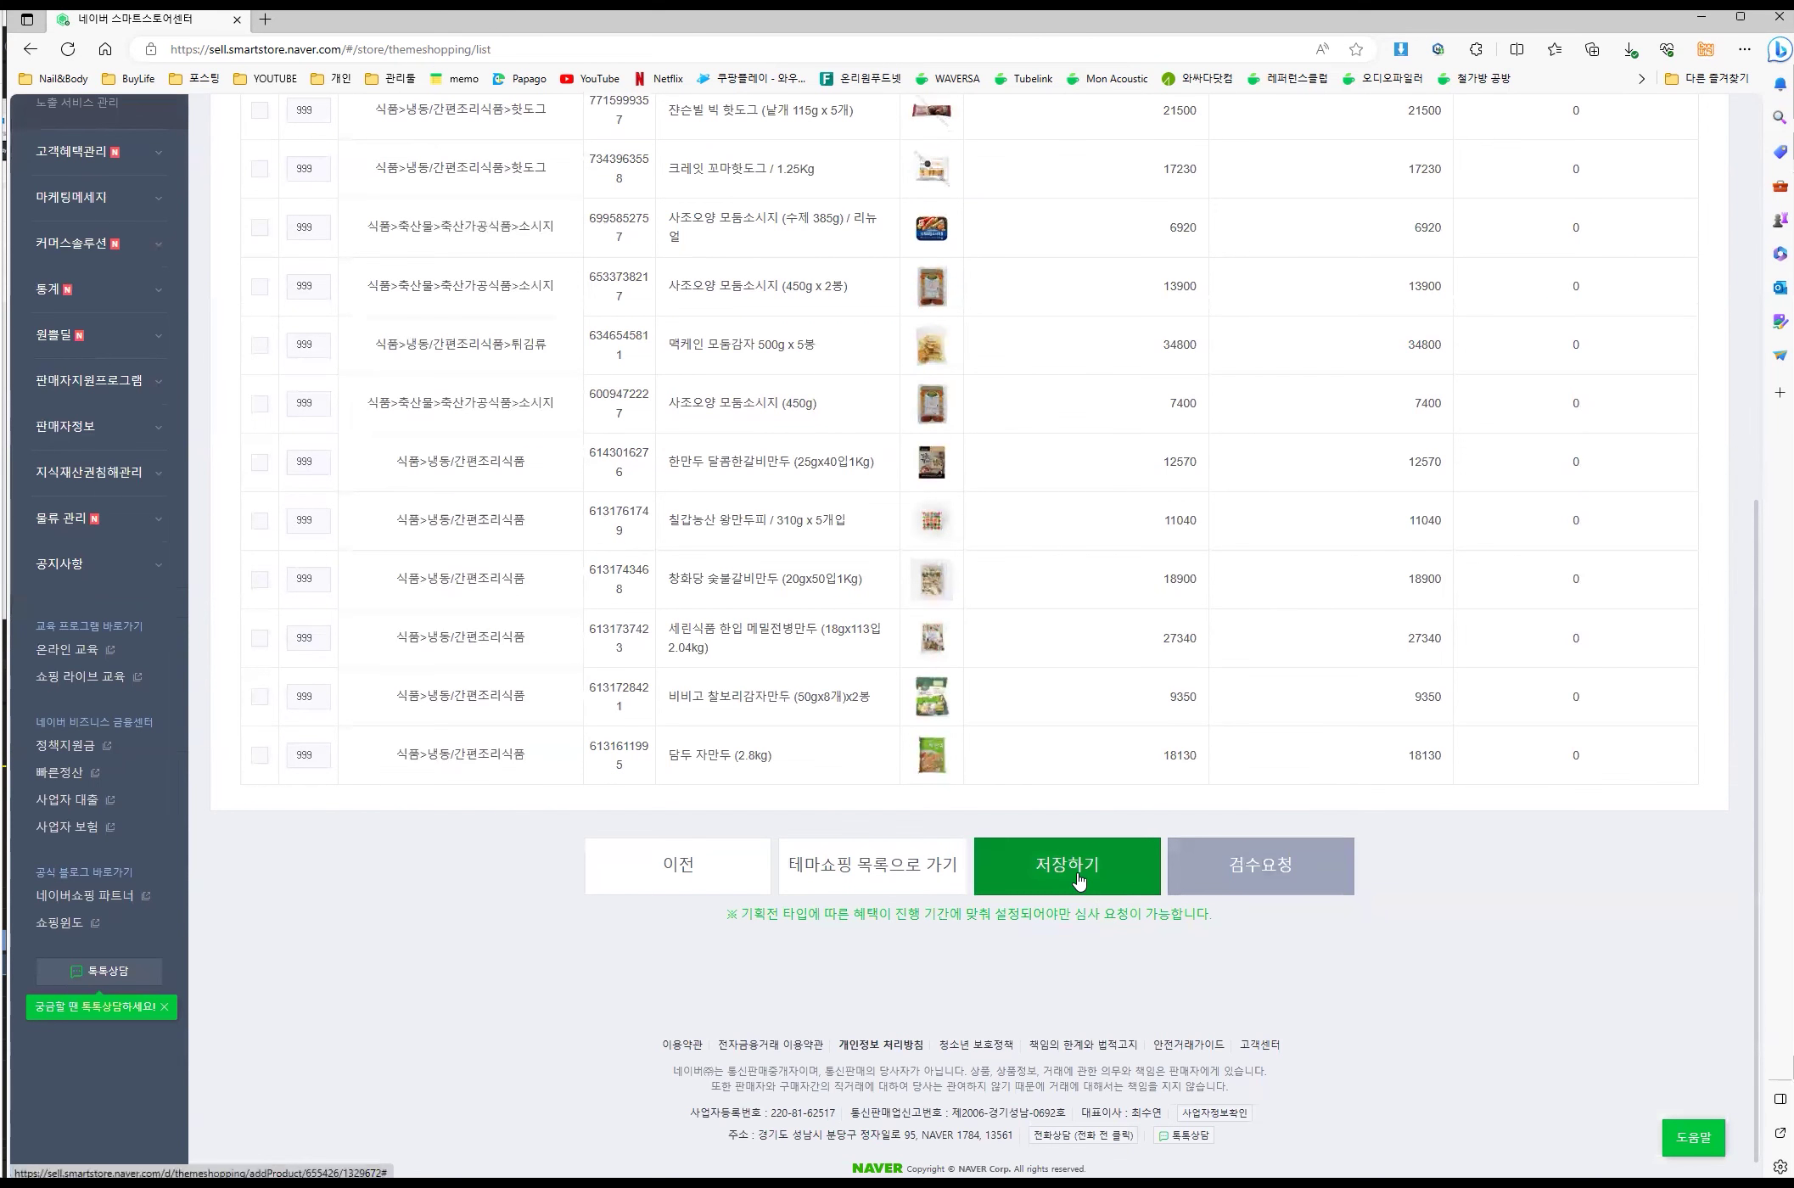
left_click(1079, 882)
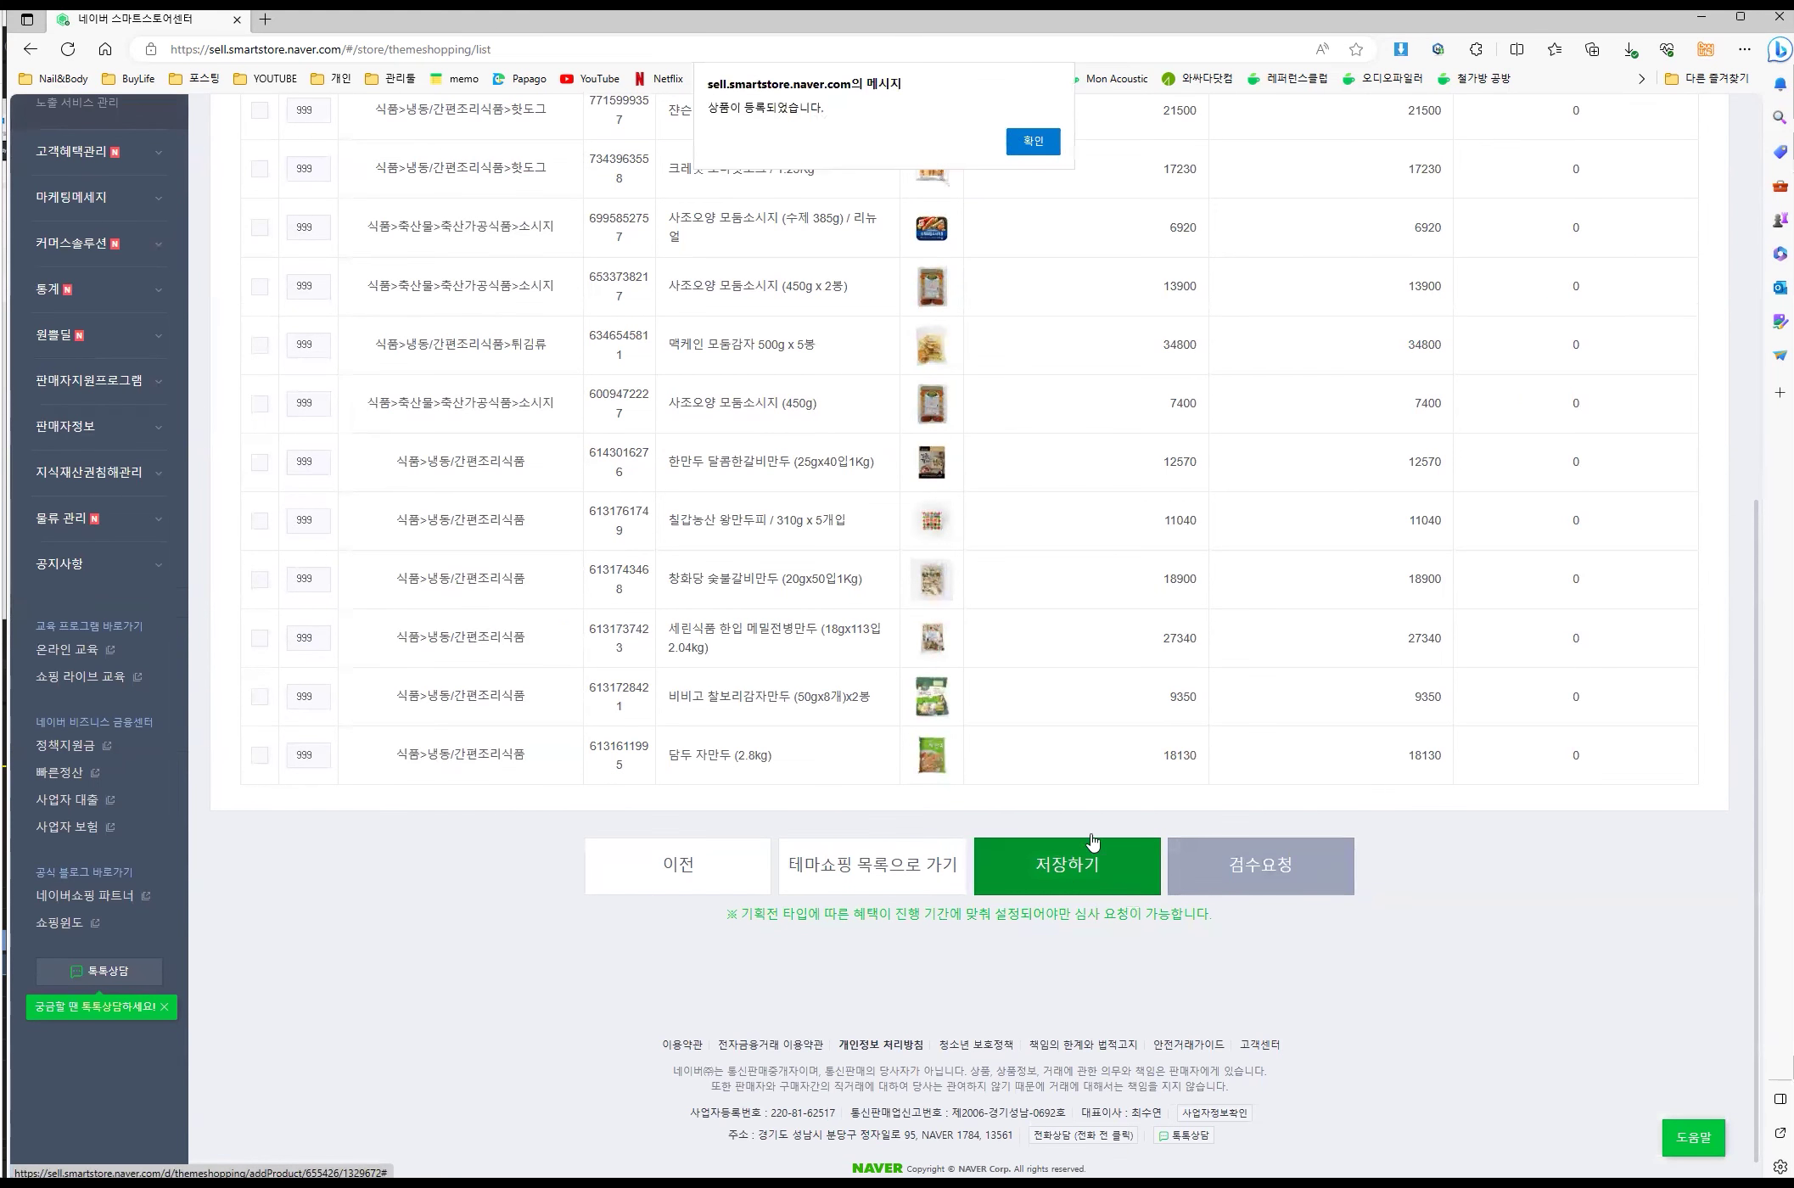
left_click(1051, 149)
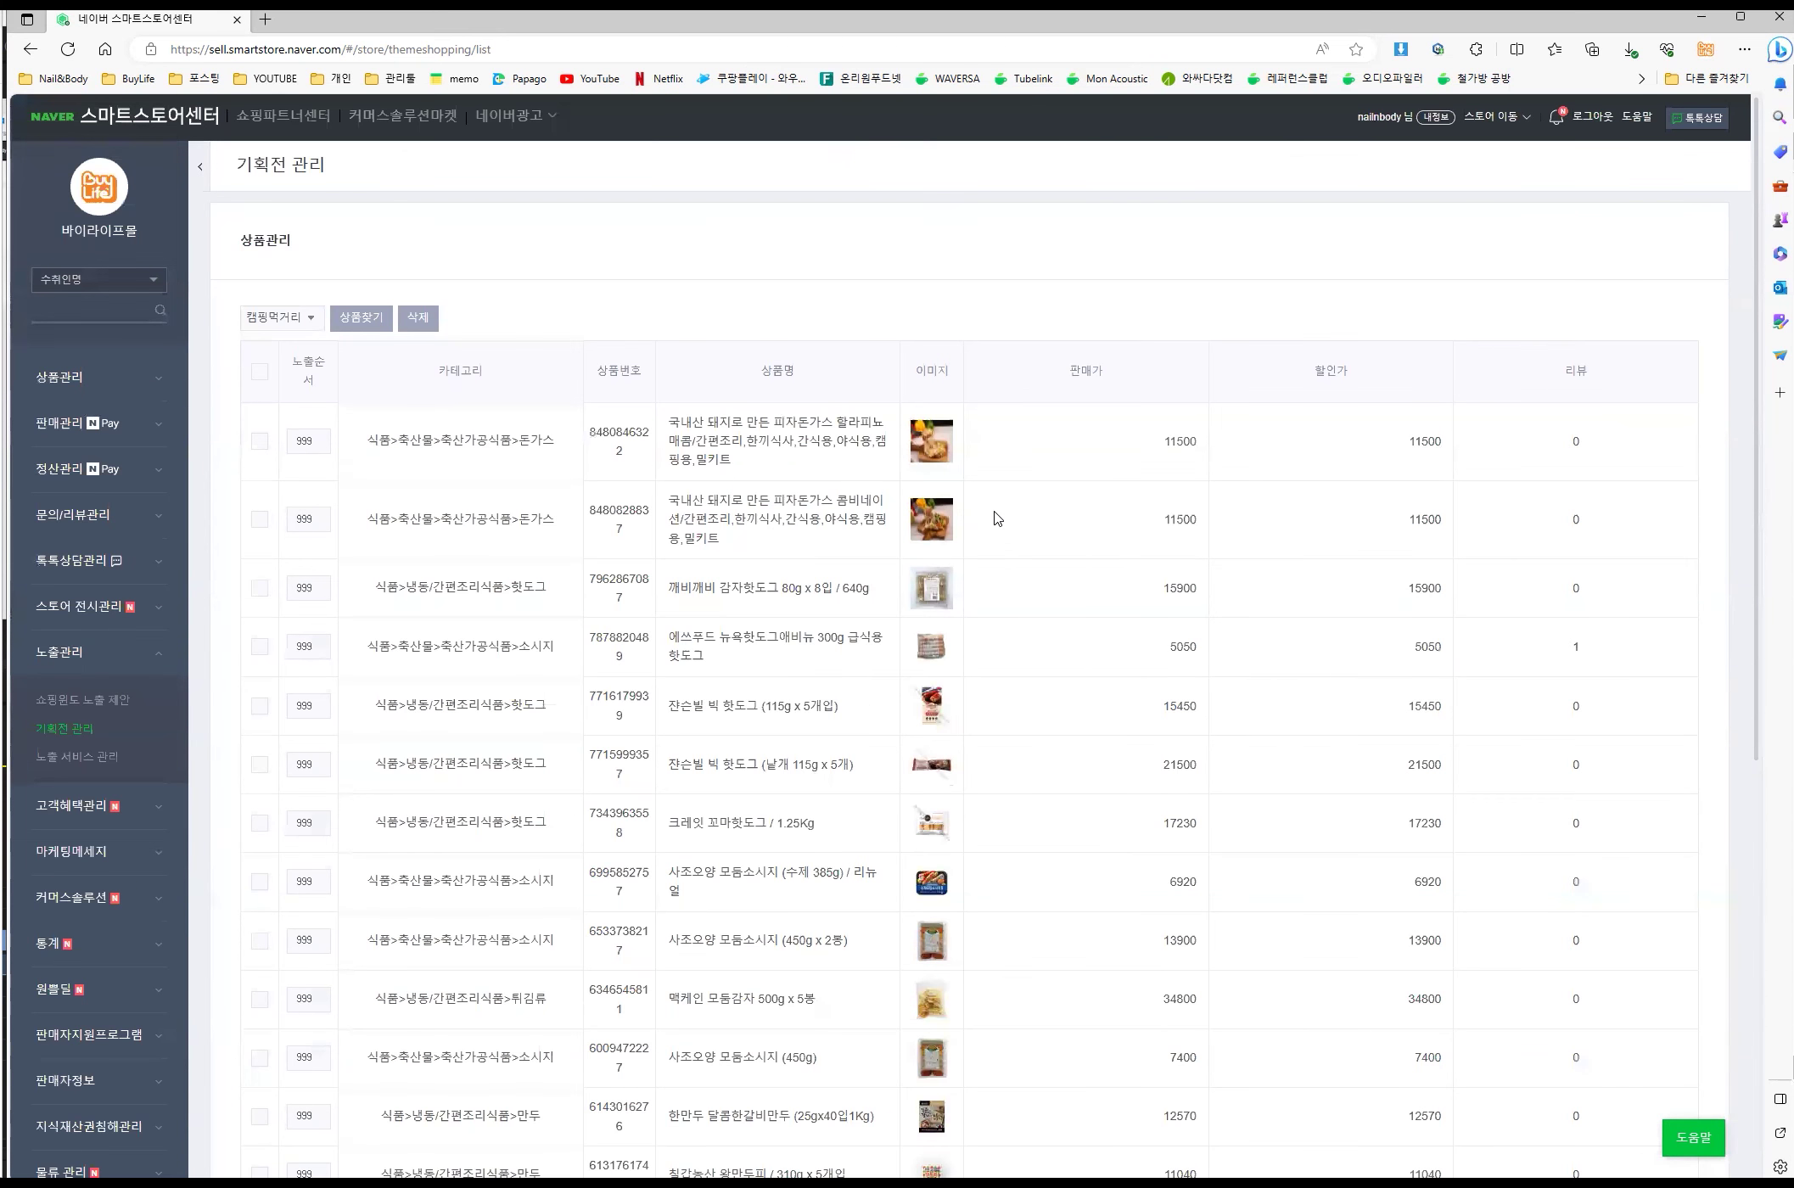
- Check the saved product list and return to the promotion management (기획전 관리) list
scroll(993, 514, "down", 8)
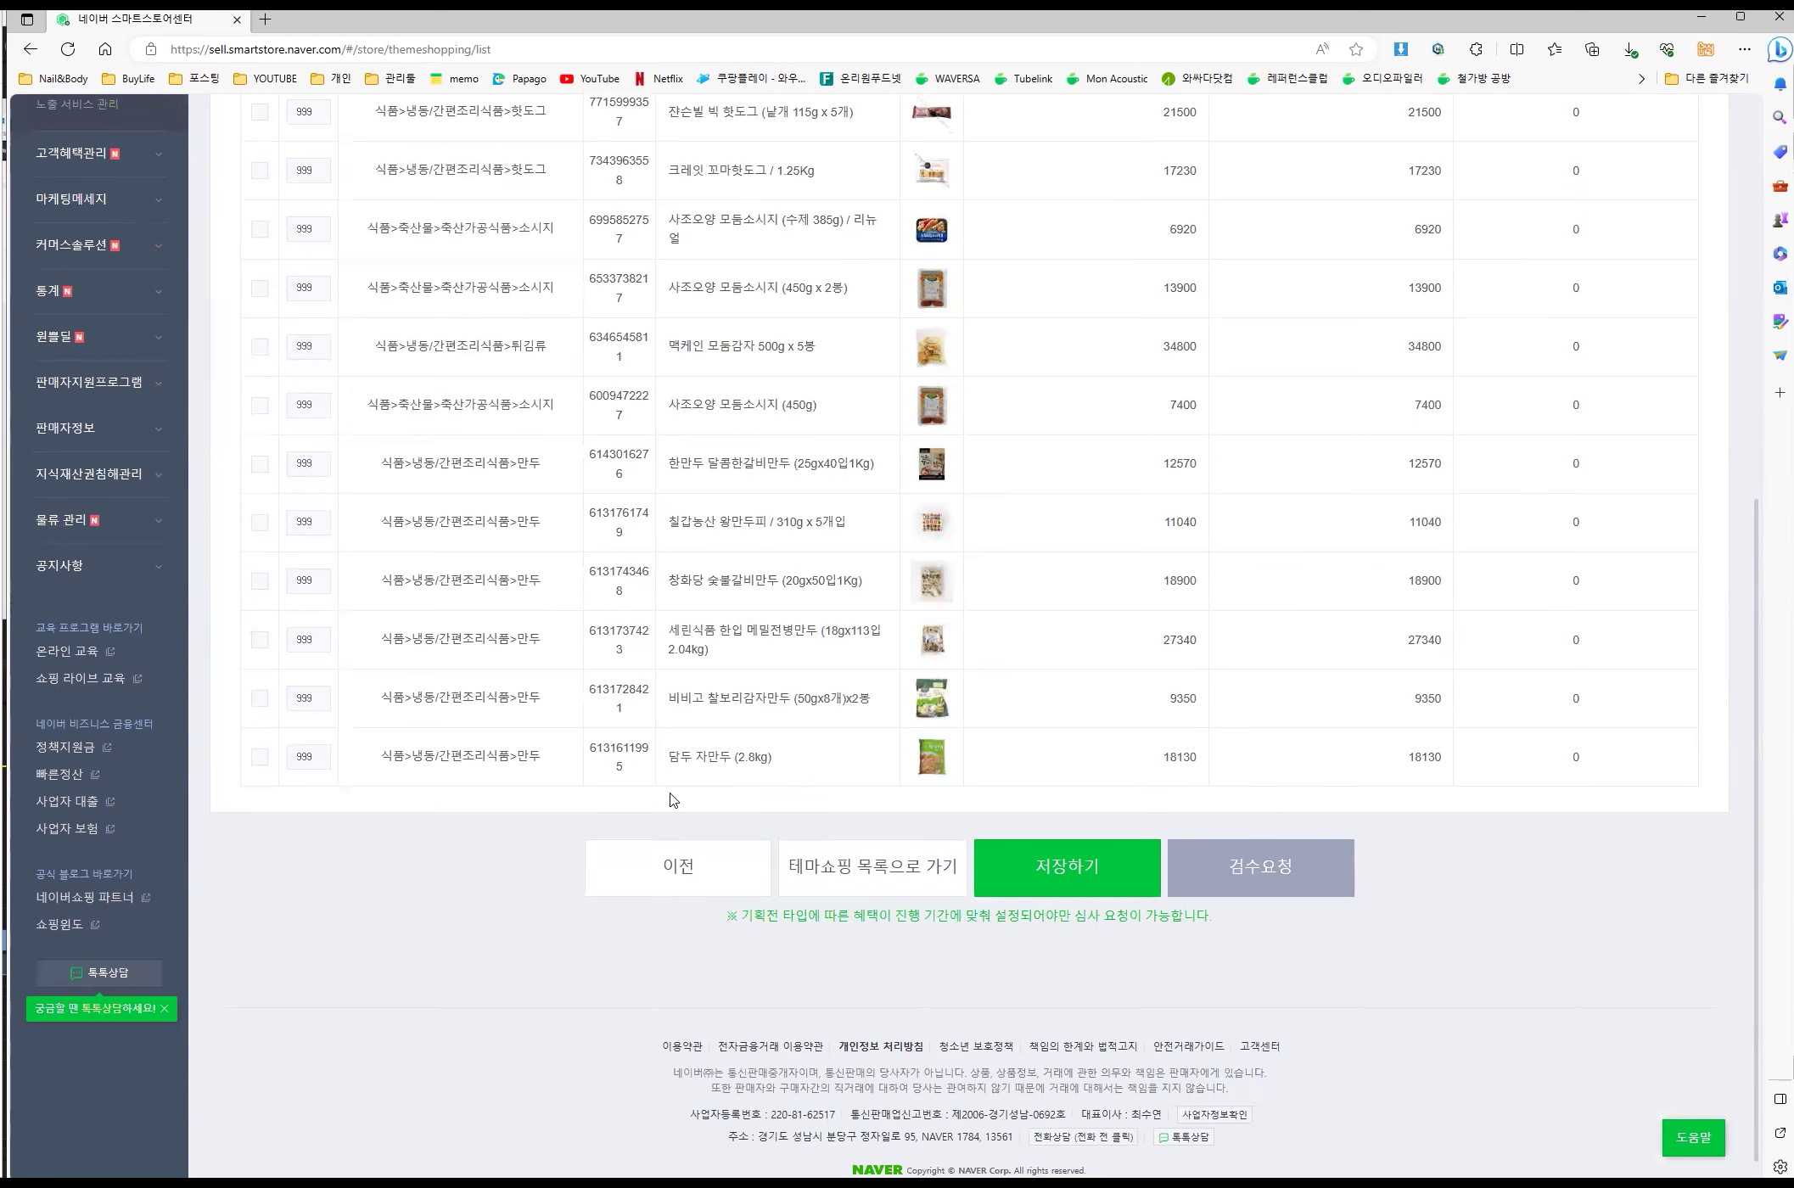
scroll(673, 800, "up", 5)
scroll(937, 738, "down", 2)
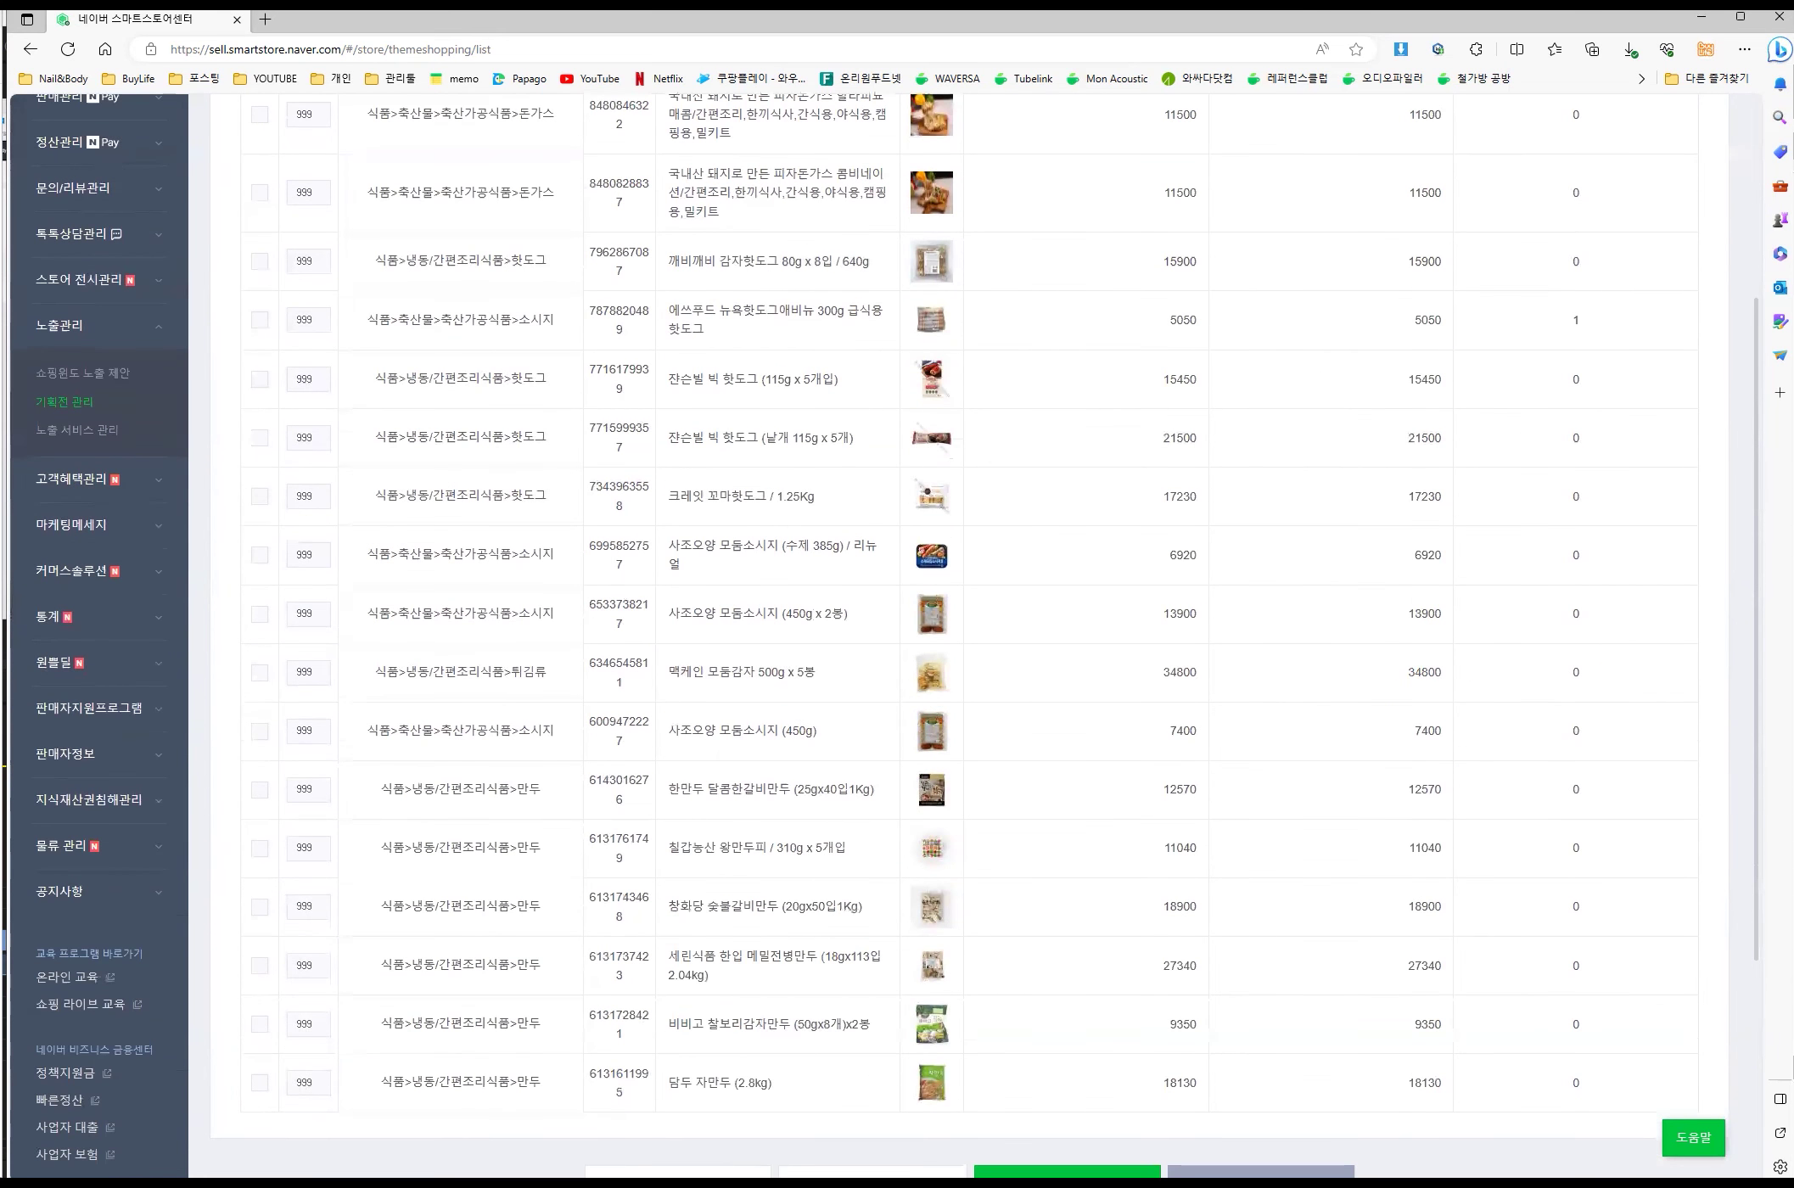
left_click(89, 429)
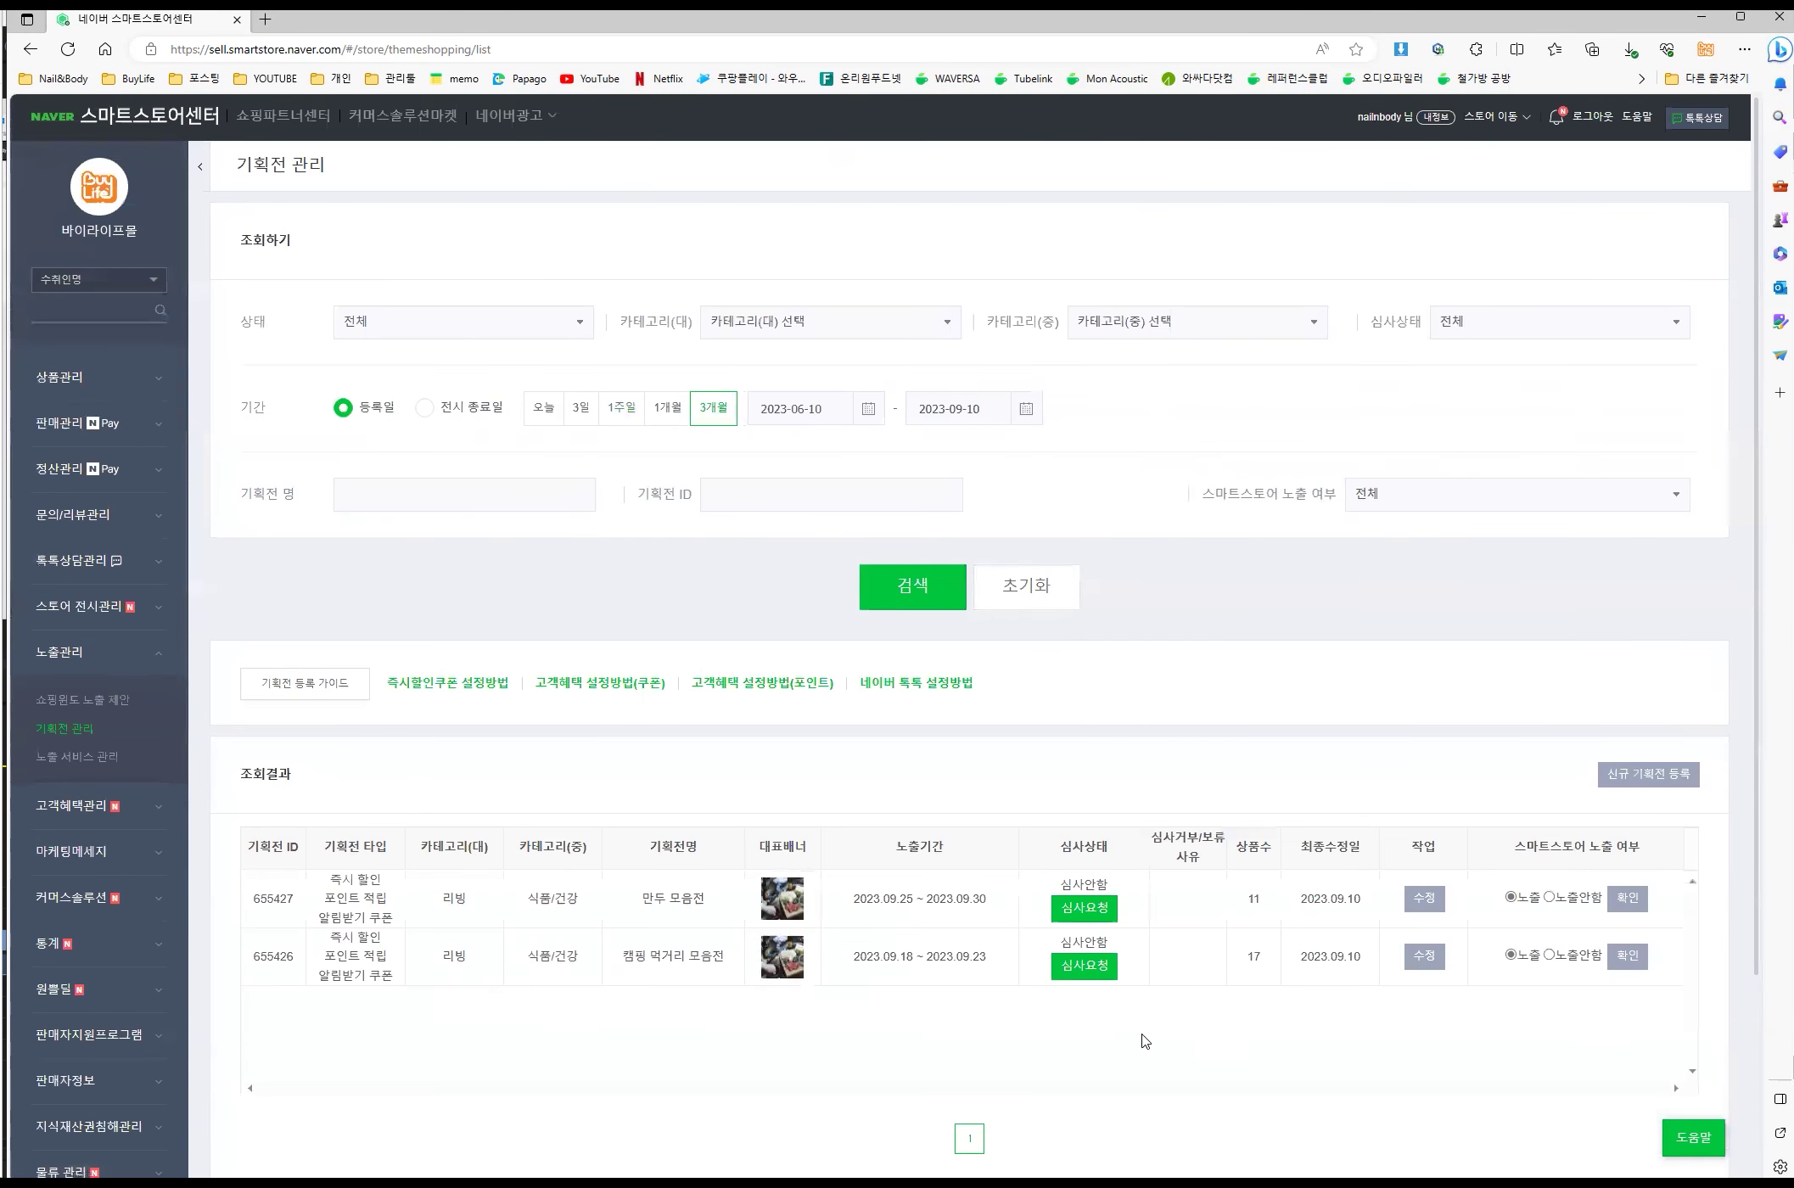